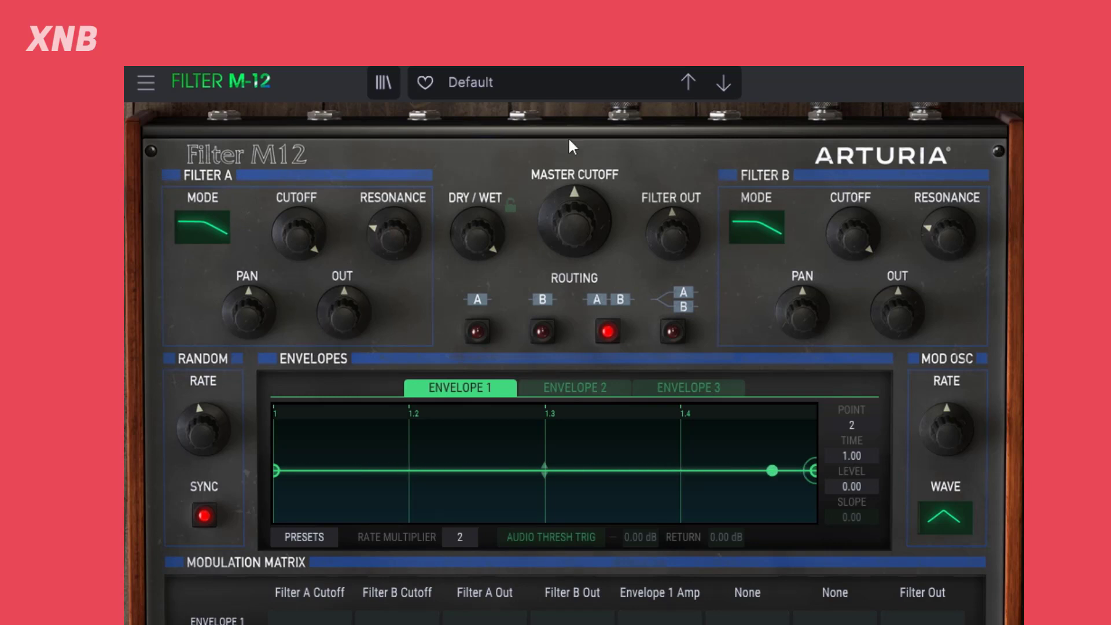
Step: Set Filter A's mode to Low Pass 3P, and switch it to Low Pass 4P
{"action": "left_click", "coordinate": [199, 227]}
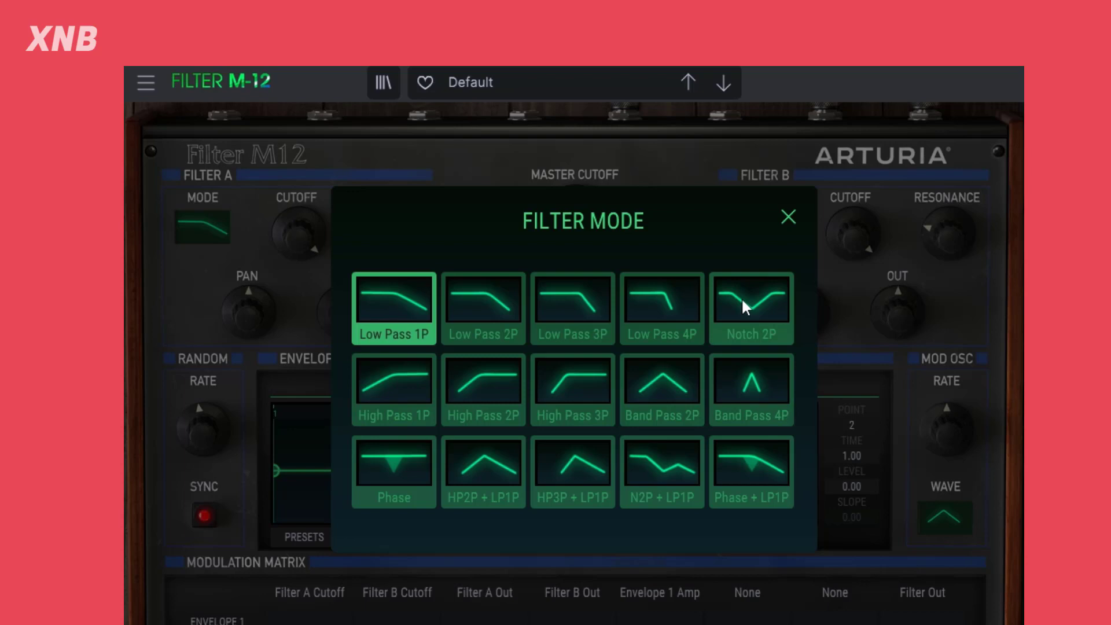
{"action": "left_click", "coordinate": [568, 296]}
{"action": "left_click", "coordinate": [215, 232]}
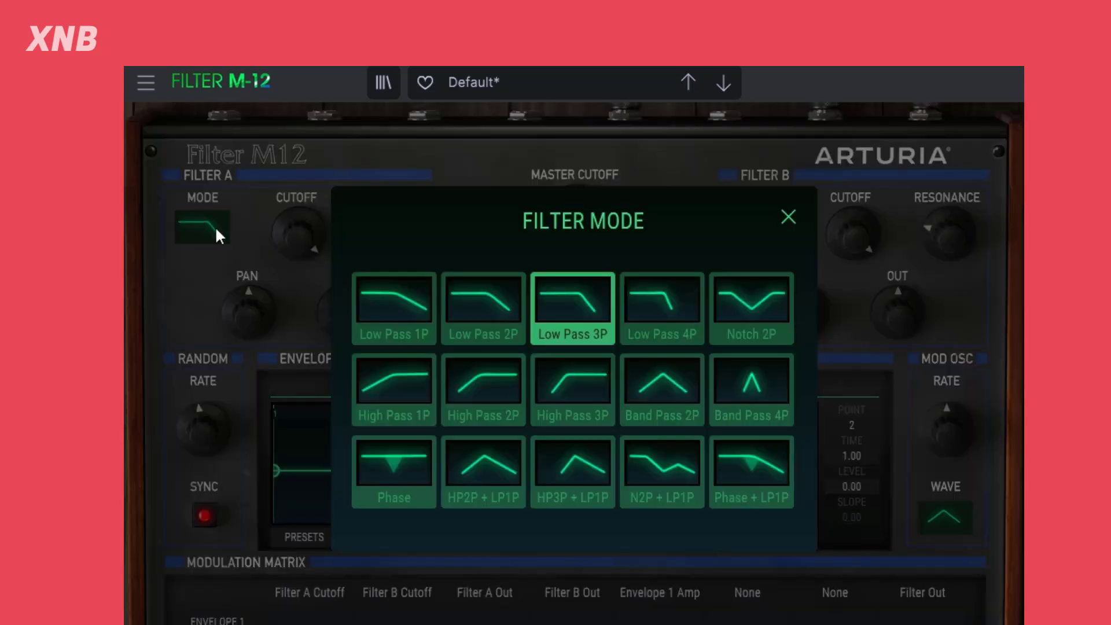
{"action": "left_click", "coordinate": [669, 304]}
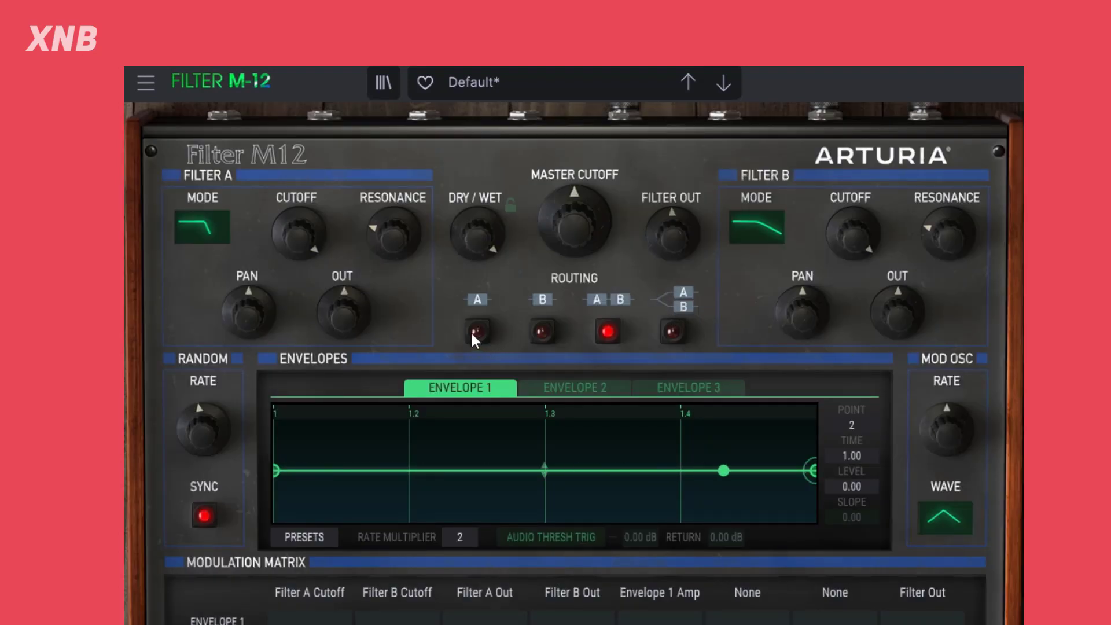
Step: Lower Filter A's cutoff to roughly three-quarters of its range and raise its resonance to maximum
{"action": "left_click_drag", "start_coordinate": [325, 234], "coordinate": [325, 264]}
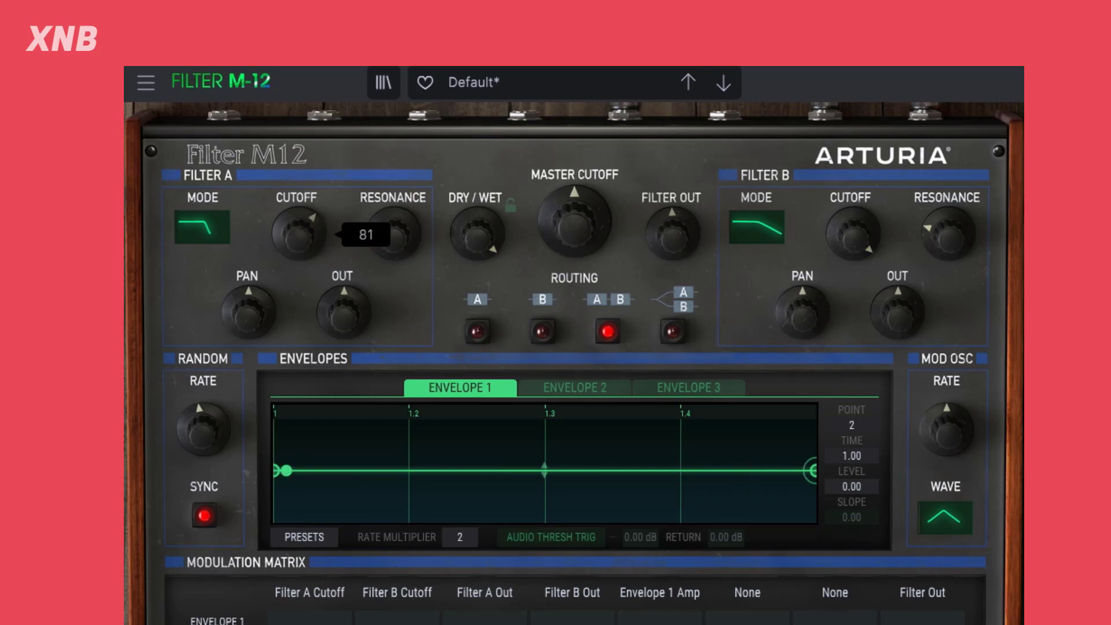
{"action": "mouse_move", "coordinate": [391, 241]}
{"action": "left_mouse_down"}
{"action": "mouse_move", "coordinate": [391, 255]}
{"action": "mouse_move", "coordinate": [391, 225]}
{"action": "left_mouse_up"}
{"action": "left_click_drag", "start_coordinate": [298, 233], "coordinate": [298, 224]}
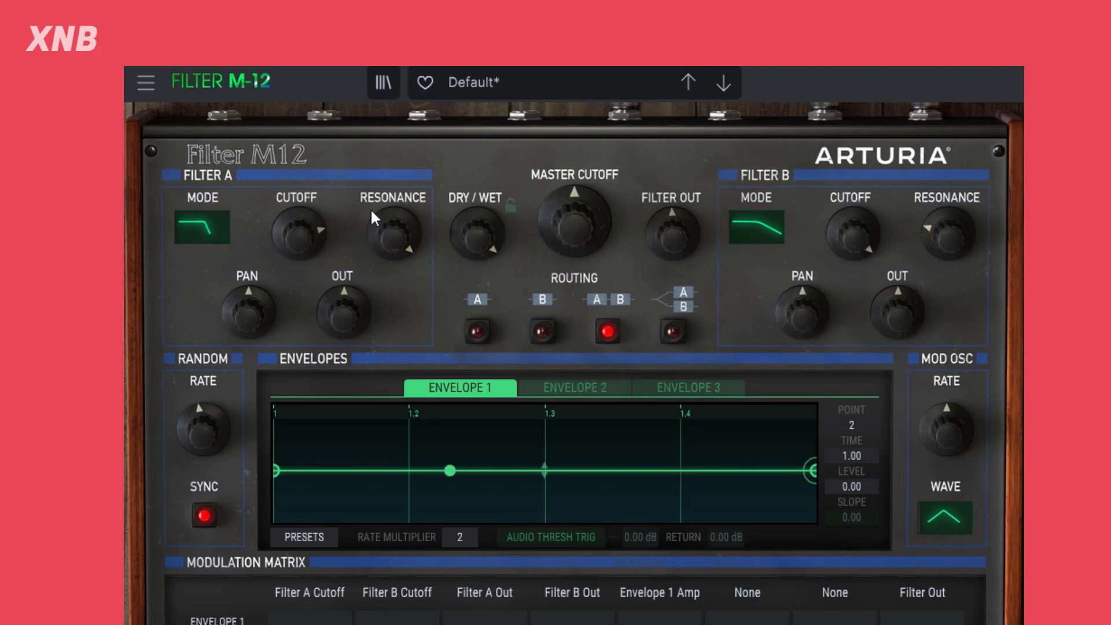
Step: Sweep Filter A's cutoff and resonance, bringing both knobs down to about the middle of their ranges
{"action": "left_click_drag", "start_coordinate": [476, 233], "coordinate": [477, 241]}
{"action": "left_click_drag", "start_coordinate": [321, 239], "coordinate": [321, 251]}
{"action": "left_click_drag", "start_coordinate": [403, 223], "coordinate": [403, 213]}
{"action": "left_click_drag", "start_coordinate": [312, 229], "coordinate": [313, 209]}
{"action": "mouse_move", "coordinate": [247, 302]}
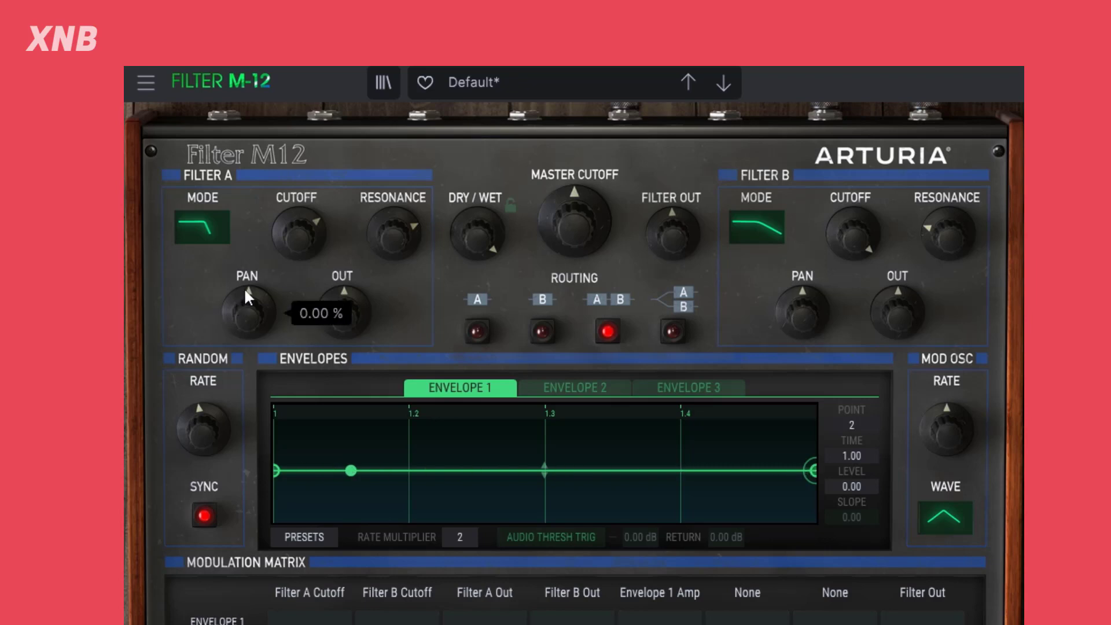
{"action": "left_click_drag", "start_coordinate": [298, 233], "coordinate": [298, 251]}
{"action": "left_click_drag", "start_coordinate": [397, 220], "coordinate": [397, 240]}
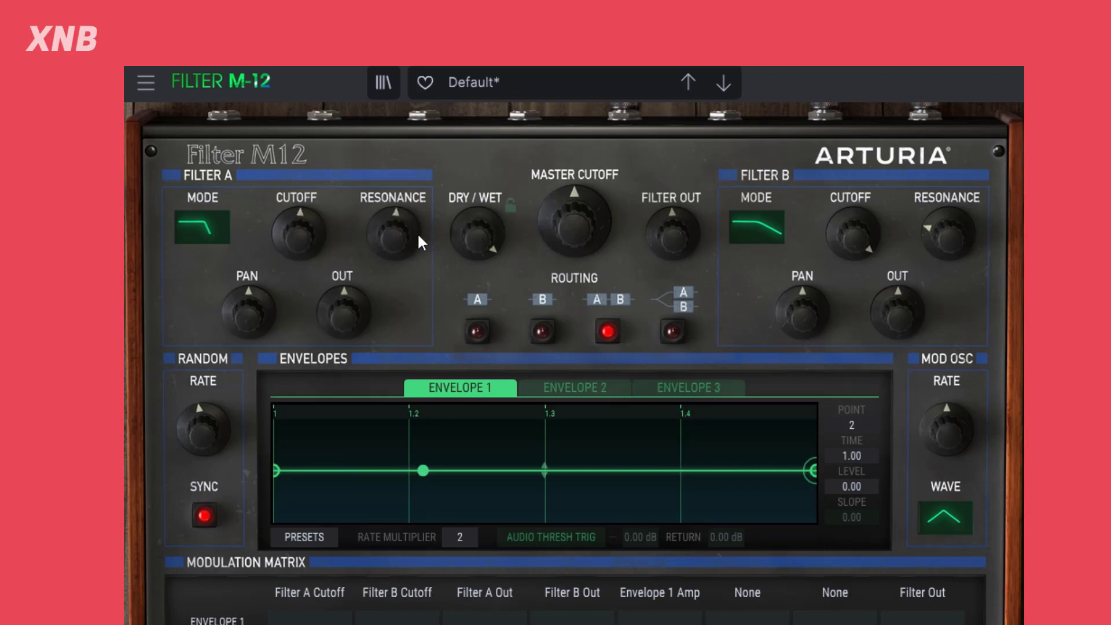
Step: Try shifting Filter A's pan and output level, returning both knobs to centre
{"action": "mouse_move", "coordinate": [235, 306]}
{"action": "left_mouse_down"}
{"action": "mouse_move", "coordinate": [234, 289]}
{"action": "mouse_move", "coordinate": [238, 314]}
{"action": "left_mouse_up"}
{"action": "left_click_drag", "start_coordinate": [249, 312], "coordinate": [231, 315]}
{"action": "mouse_move", "coordinate": [256, 315]}
{"action": "mouse_move", "coordinate": [359, 330]}
{"action": "left_mouse_down"}
{"action": "mouse_move", "coordinate": [359, 293]}
{"action": "mouse_move", "coordinate": [354, 323]}
{"action": "left_mouse_up"}
{"action": "double_click", "coordinate": [354, 323]}
Step: Route the signal through filter A only and set Filter A's cutoff to 63
{"action": "left_click", "coordinate": [476, 331]}
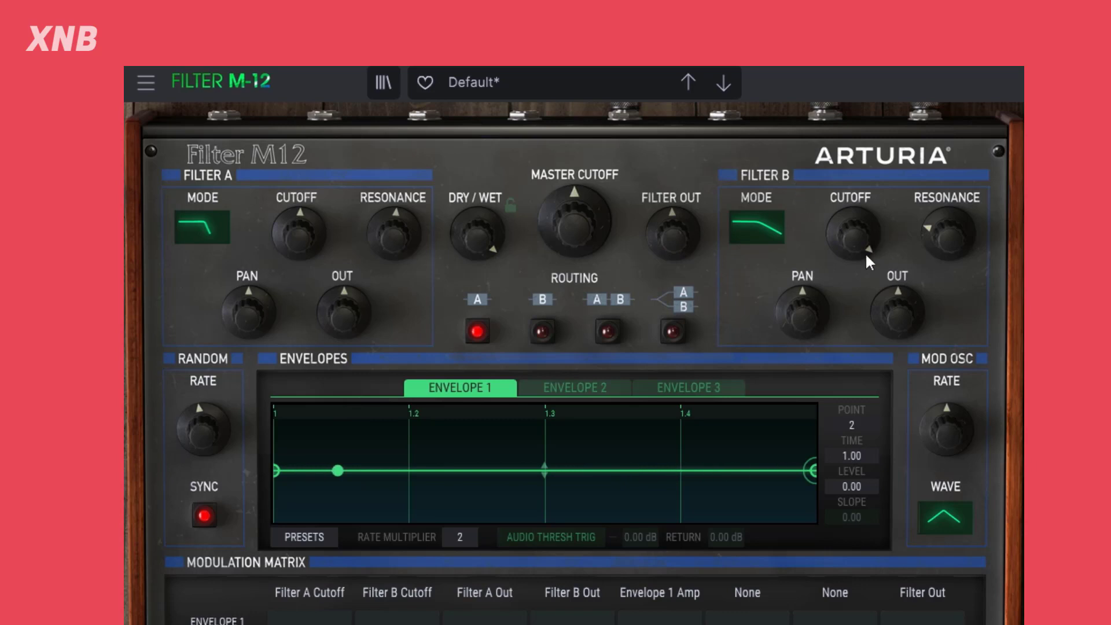
{"action": "left_click", "coordinate": [776, 229]}
{"action": "left_click", "coordinate": [788, 216]}
{"action": "left_click", "coordinate": [781, 227]}
{"action": "left_click", "coordinate": [791, 217]}
{"action": "left_click_drag", "start_coordinate": [299, 234], "coordinate": [299, 237]}
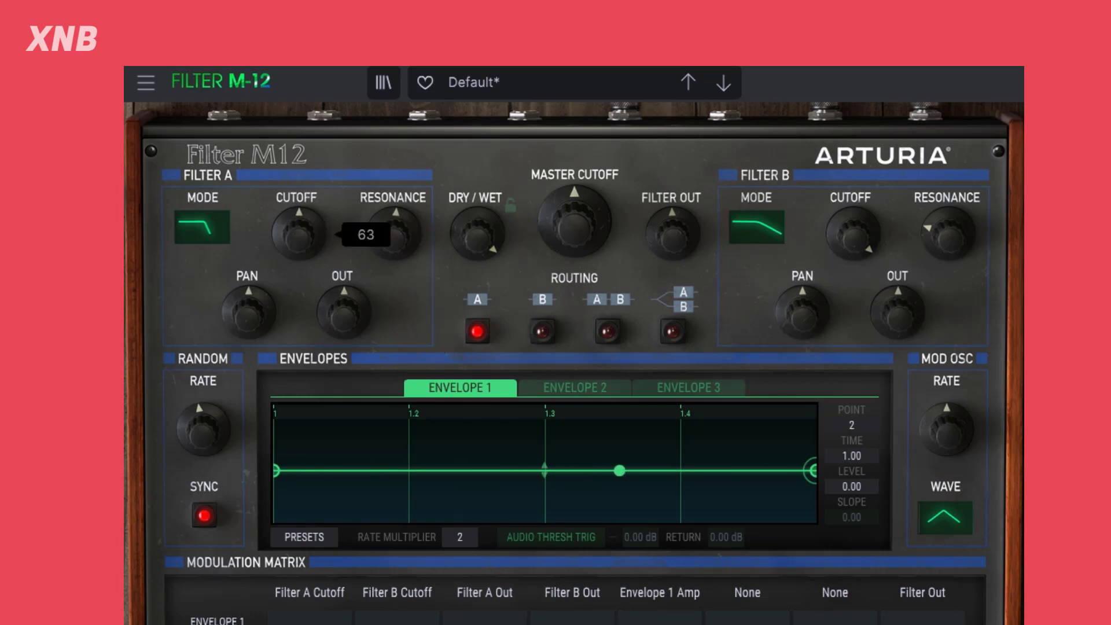
Step: Set Filter B's mode to Notch 2P and bring its cutoff and resonance to about the middle of their ranges
{"action": "left_click", "coordinate": [765, 230]}
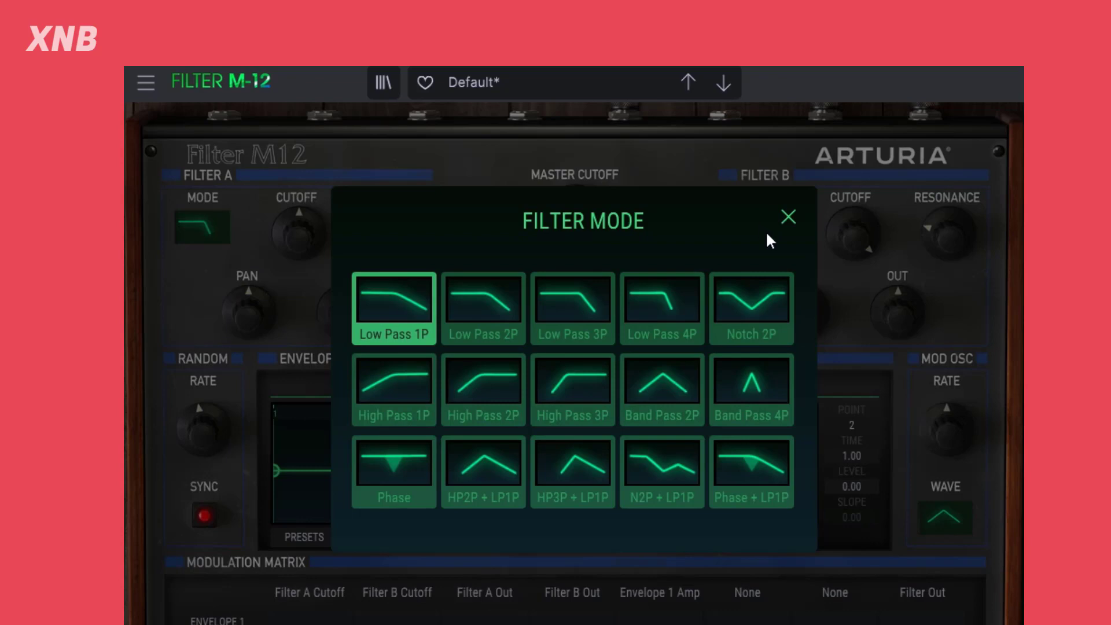
{"action": "left_click", "coordinate": [745, 302]}
{"action": "left_click_drag", "start_coordinate": [856, 236], "coordinate": [855, 286]}
{"action": "left_click_drag", "start_coordinate": [956, 235], "coordinate": [959, 206]}
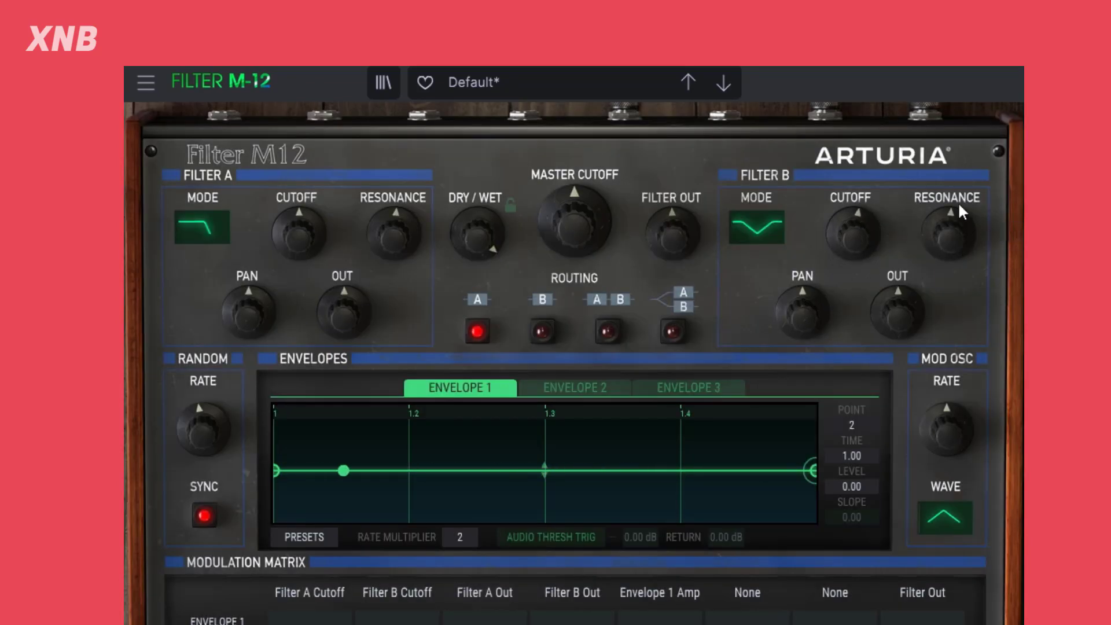
Step: Try the filter B routing, return to filter A only, and raise Filter A's cutoff to about 74
{"action": "left_click", "coordinate": [547, 325]}
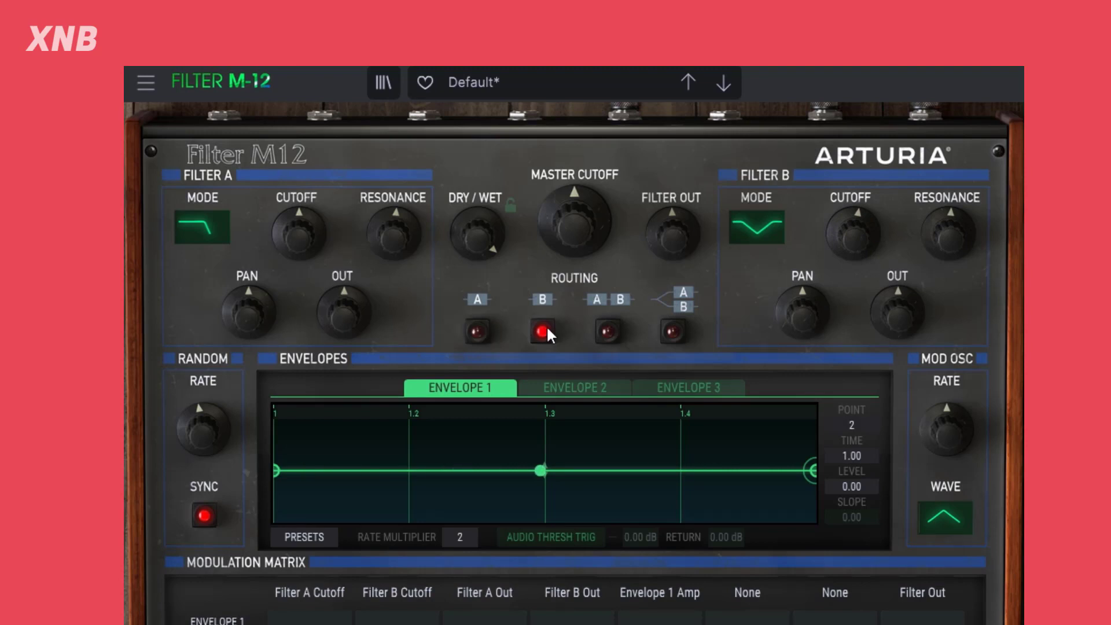
{"action": "left_click", "coordinate": [478, 331]}
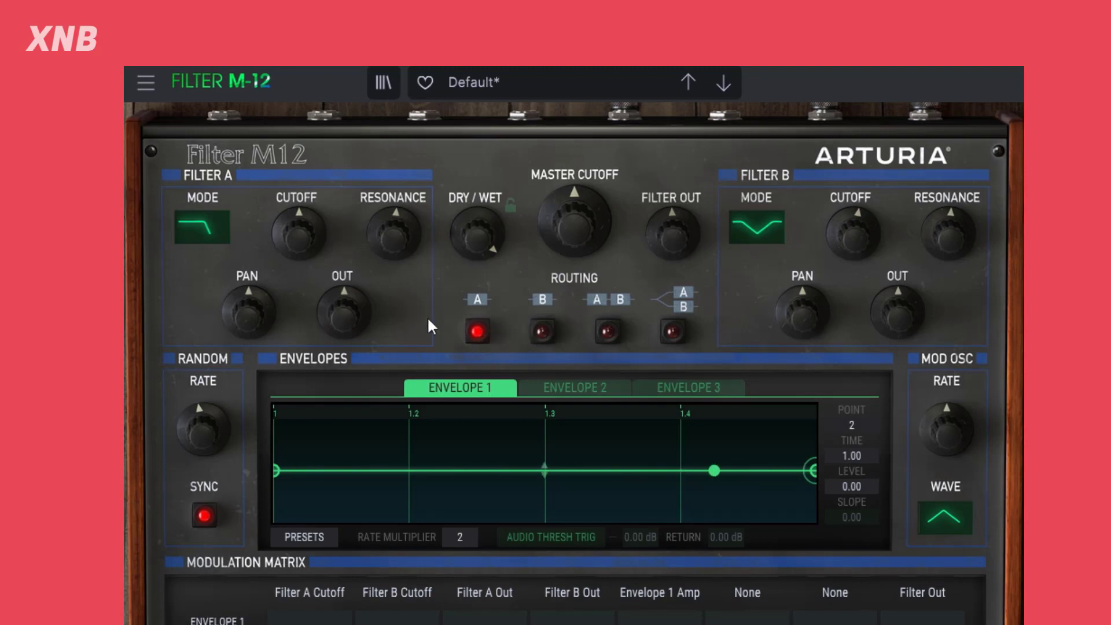
{"action": "left_click_drag", "start_coordinate": [394, 235], "coordinate": [394, 215]}
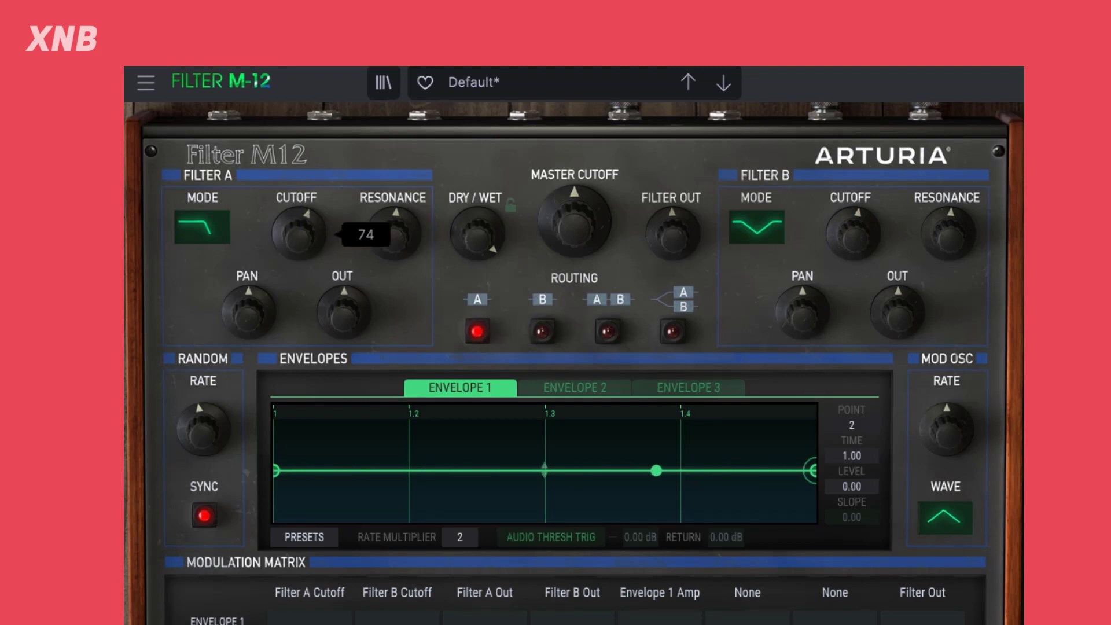
Step: Compare the two filters by alternating the routing between B only and A only, ending on A
{"action": "left_click", "coordinate": [547, 326]}
{"action": "left_click", "coordinate": [476, 327]}
{"action": "left_click", "coordinate": [535, 325]}
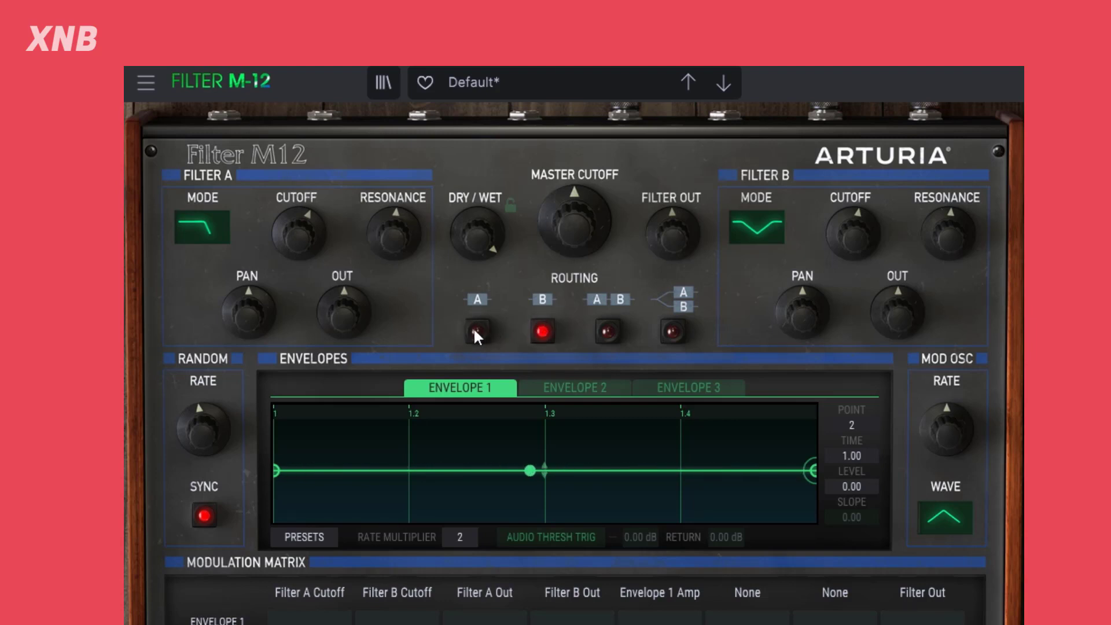
{"action": "left_click", "coordinate": [474, 328]}
{"action": "left_click", "coordinate": [539, 330]}
{"action": "left_click", "coordinate": [476, 329]}
{"action": "left_click", "coordinate": [538, 331]}
{"action": "left_click", "coordinate": [475, 330]}
{"action": "left_click", "coordinate": [540, 330]}
{"action": "left_click", "coordinate": [479, 328]}
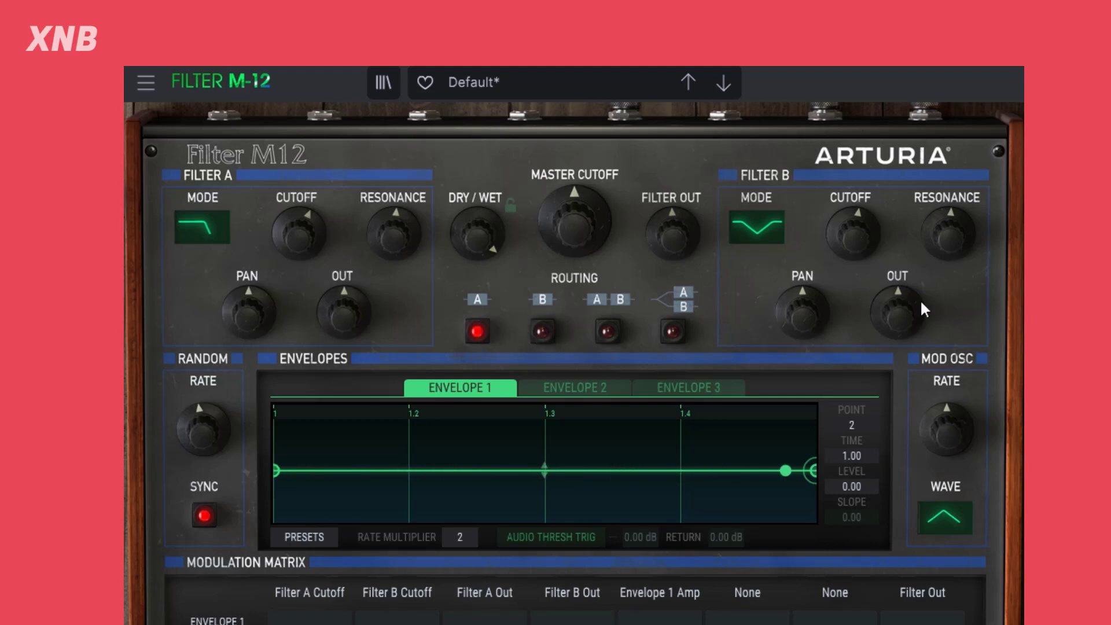
Step: Try a slightly lower Filter B output level, comparing the A-only and B-only routings
{"action": "mouse_move", "coordinate": [906, 315]}
{"action": "left_click_drag", "start_coordinate": [904, 313], "coordinate": [904, 344]}
{"action": "left_click", "coordinate": [541, 332]}
{"action": "left_click", "coordinate": [476, 329]}
{"action": "left_click", "coordinate": [543, 331]}
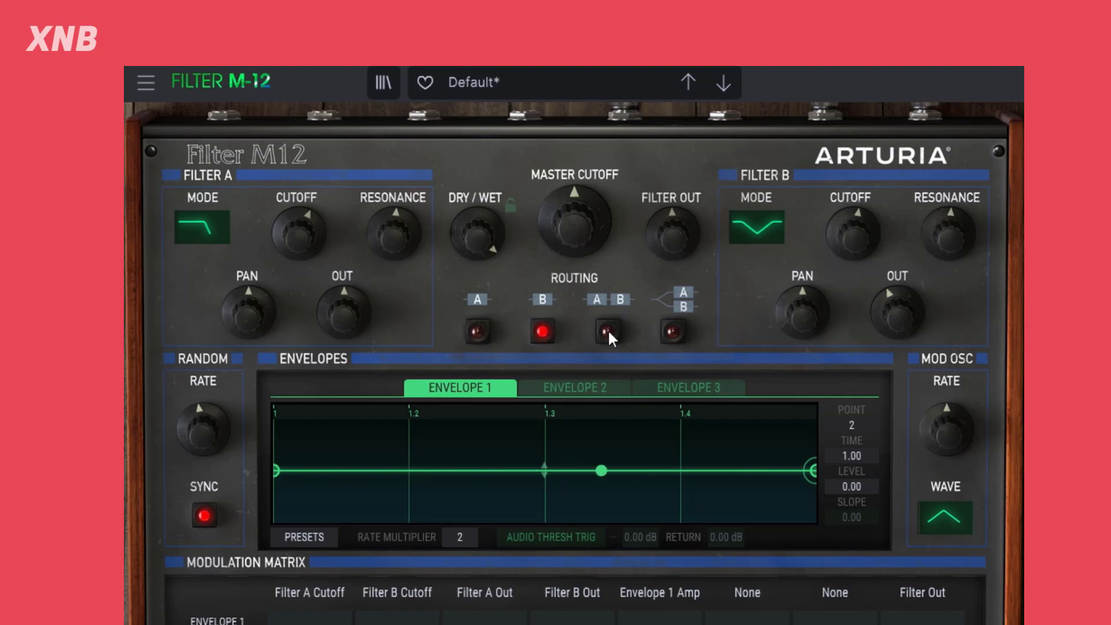
{"action": "left_click", "coordinate": [480, 332]}
{"action": "left_click", "coordinate": [542, 332]}
Step: Return Filter B's output level to centre and route filters A and B in series
{"action": "left_click_drag", "start_coordinate": [898, 313], "coordinate": [905, 318]}
{"action": "left_click", "coordinate": [477, 331]}
{"action": "left_click", "coordinate": [542, 331]}
{"action": "left_click", "coordinate": [618, 331]}
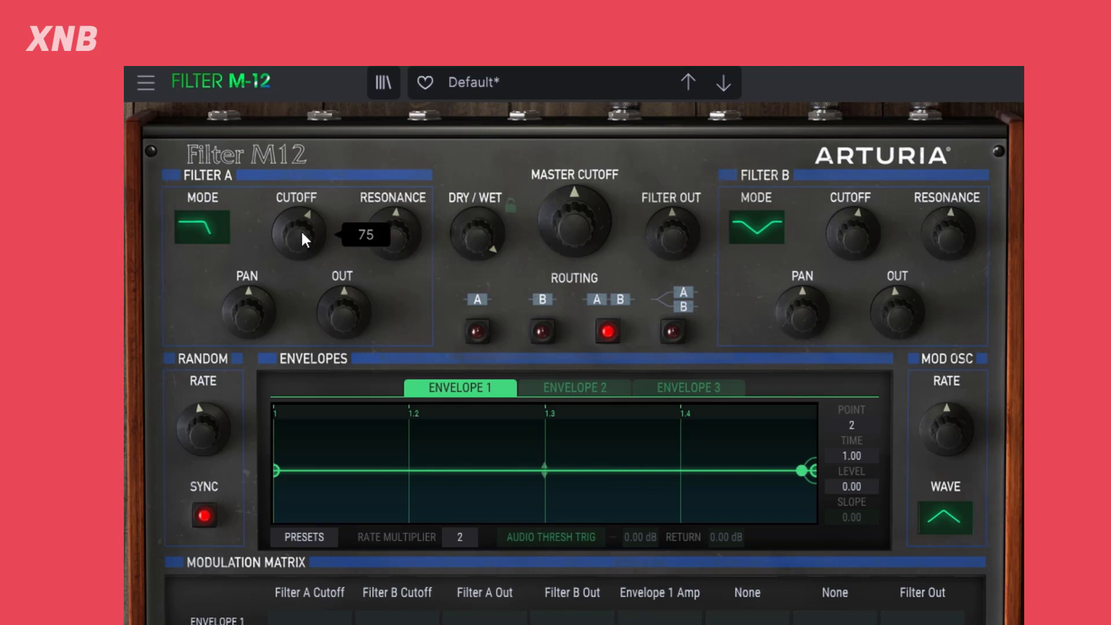
Step: Set Filter A to Notch 2P with A-only routing, its cutoff just below the middle and its resonance at about three-quarters
{"action": "left_click", "coordinate": [209, 229]}
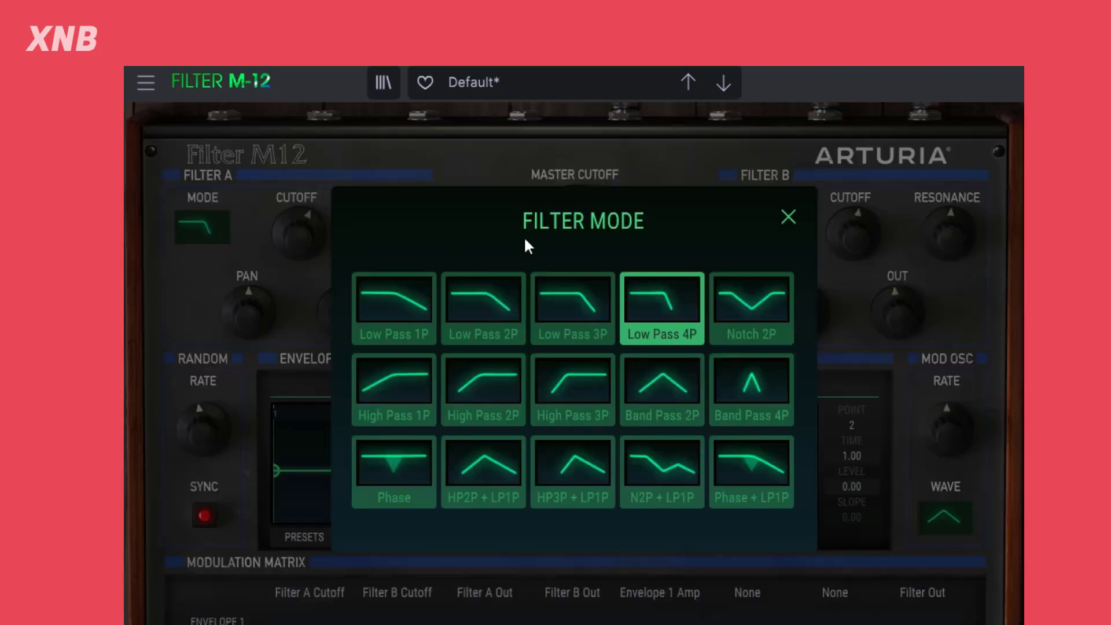
{"action": "left_click", "coordinate": [762, 307]}
{"action": "left_click", "coordinate": [330, 242]}
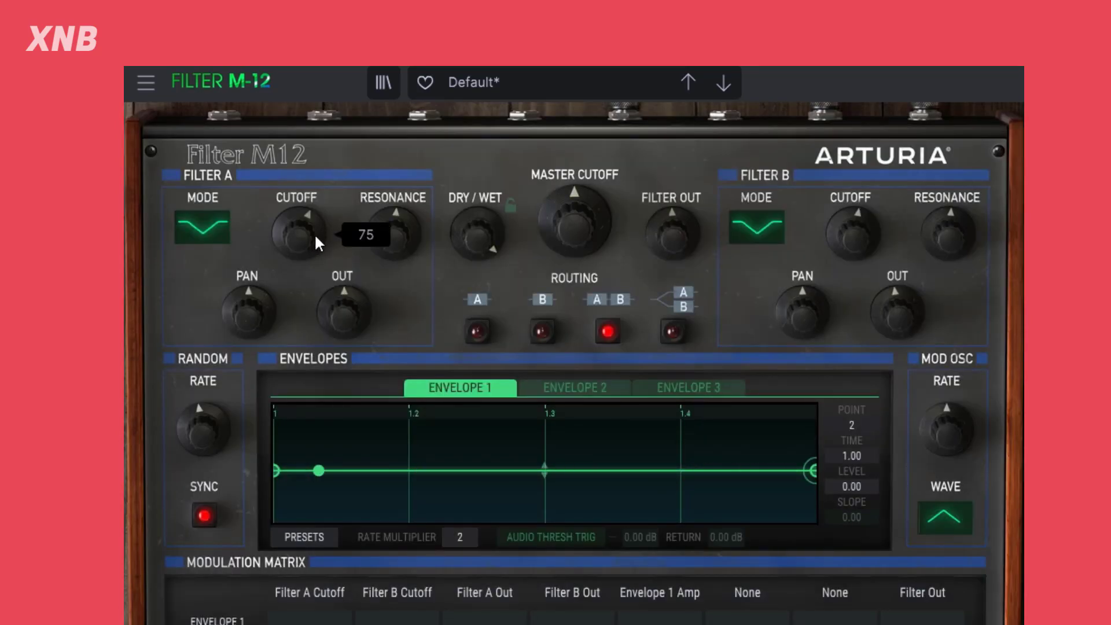
{"action": "left_click", "coordinate": [477, 331]}
{"action": "left_click_drag", "start_coordinate": [294, 235], "coordinate": [294, 255]}
{"action": "left_click_drag", "start_coordinate": [405, 234], "coordinate": [405, 214]}
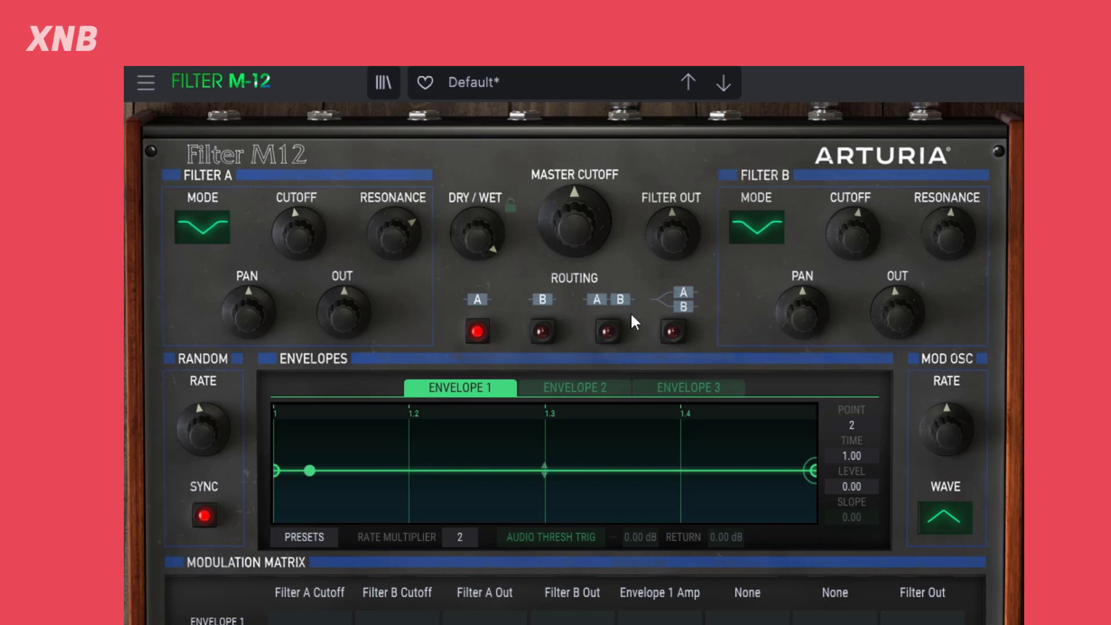
Step: Route the filters in series, set Filter B's mode to High Pass 3P, and raise its cutoff to about three-quarters
{"action": "left_click", "coordinate": [613, 327]}
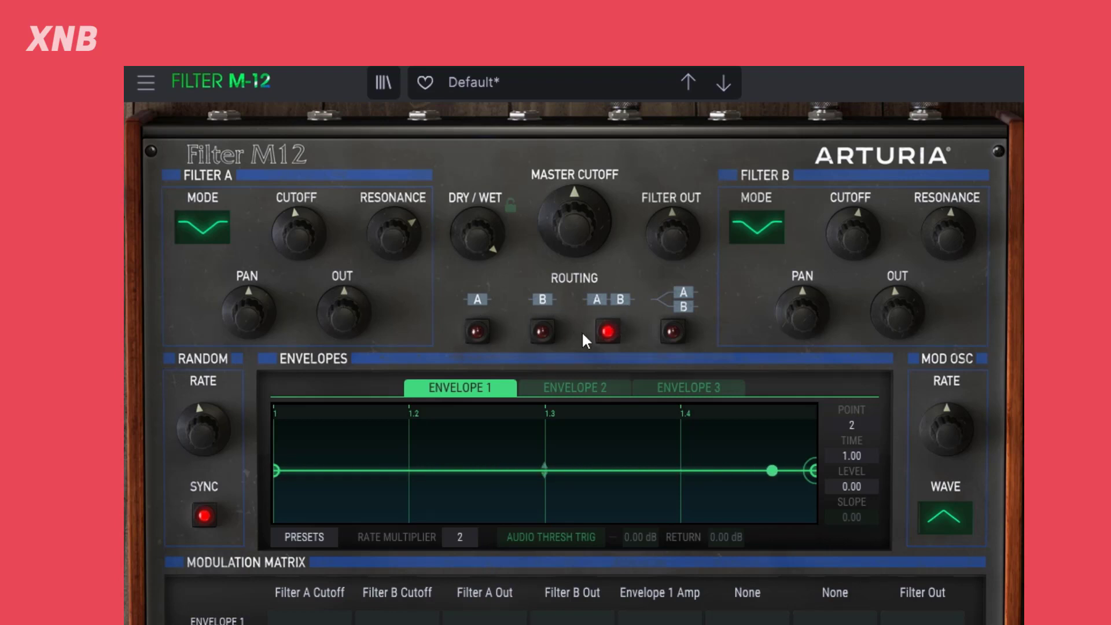
{"action": "left_click", "coordinate": [757, 231]}
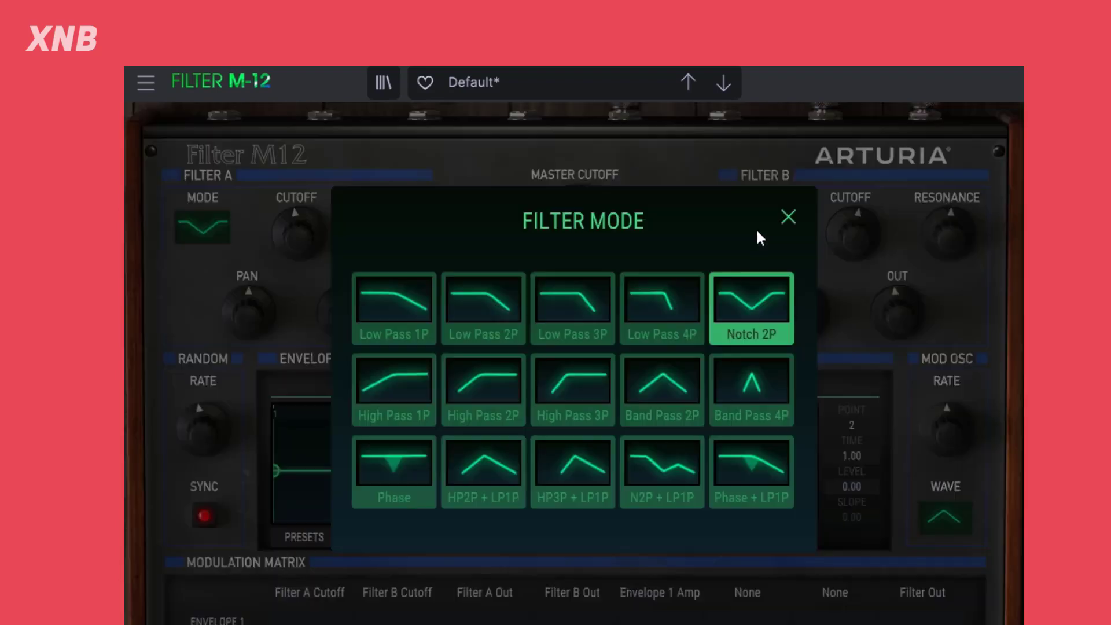
{"action": "left_click", "coordinate": [579, 381]}
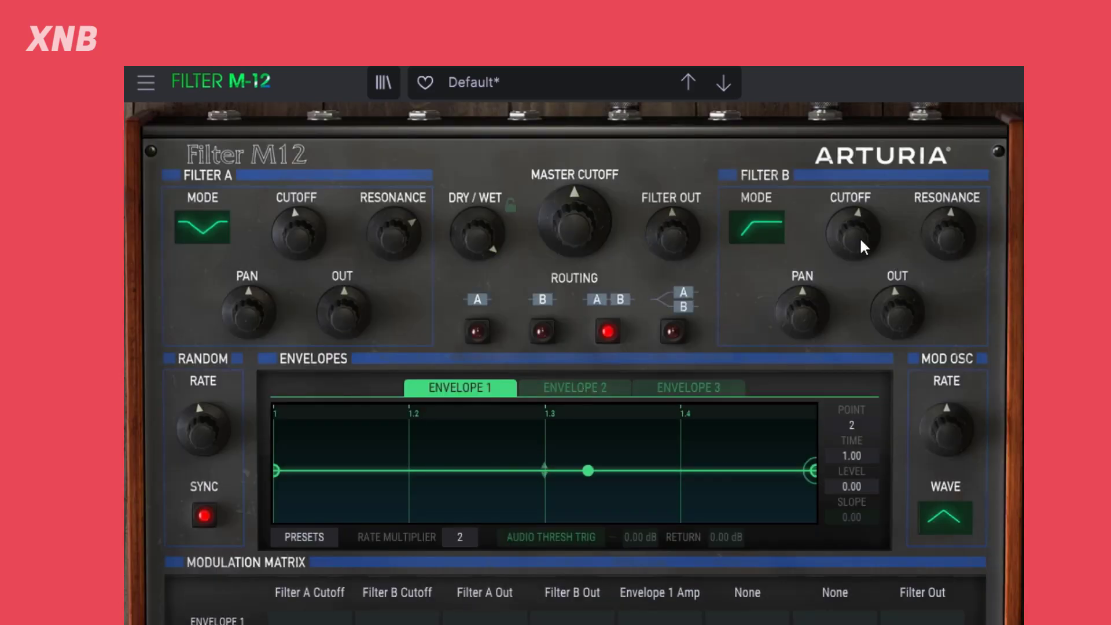
{"action": "mouse_move", "coordinate": [859, 240]}
{"action": "mouse_move", "coordinate": [859, 240]}
{"action": "left_mouse_down"}
{"action": "mouse_move", "coordinate": [860, 305]}
{"action": "mouse_move", "coordinate": [860, 221]}
{"action": "mouse_move", "coordinate": [843, 239]}
{"action": "mouse_move", "coordinate": [854, 191]}
{"action": "mouse_move", "coordinate": [854, 224]}
{"action": "left_mouse_up"}
Step: Set Filter B's mode to Low Pass 3P and compare the B-only and A-only routings, ending on the series routing
{"action": "left_click", "coordinate": [763, 232]}
{"action": "left_click", "coordinate": [573, 301]}
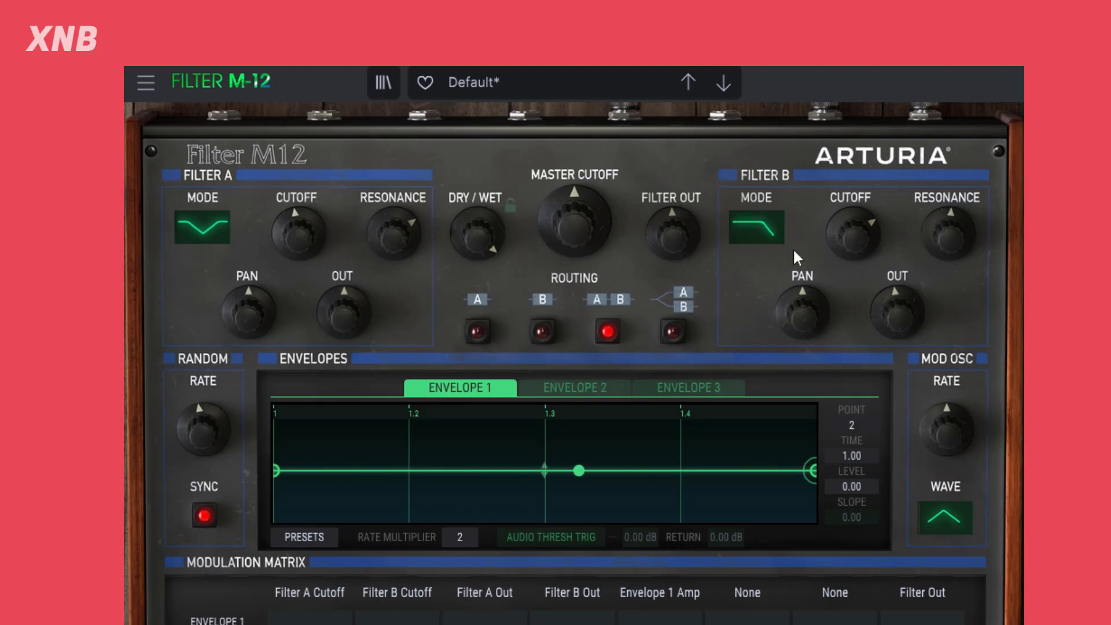
{"action": "left_click", "coordinate": [544, 333]}
{"action": "left_click", "coordinate": [477, 332]}
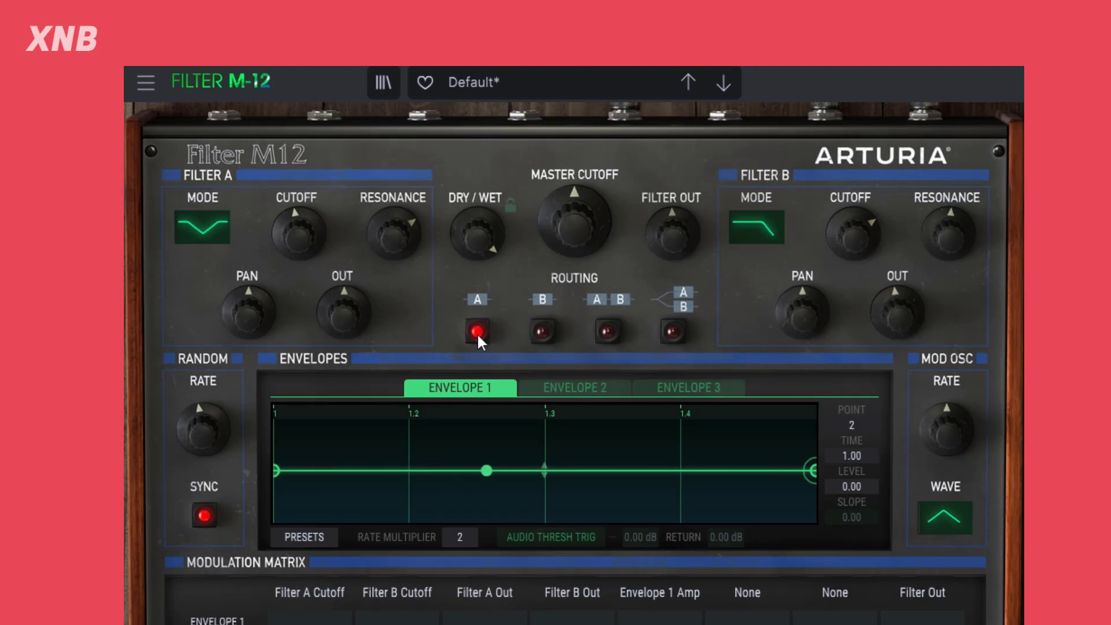
{"action": "left_click", "coordinate": [549, 334]}
{"action": "left_click", "coordinate": [474, 331]}
{"action": "left_click", "coordinate": [607, 331]}
Step: Raise Filter B's cutoff slightly, set Filter A's cutoff to 79, and route filters A and B in parallel
{"action": "left_click_drag", "start_coordinate": [865, 232], "coordinate": [866, 222]}
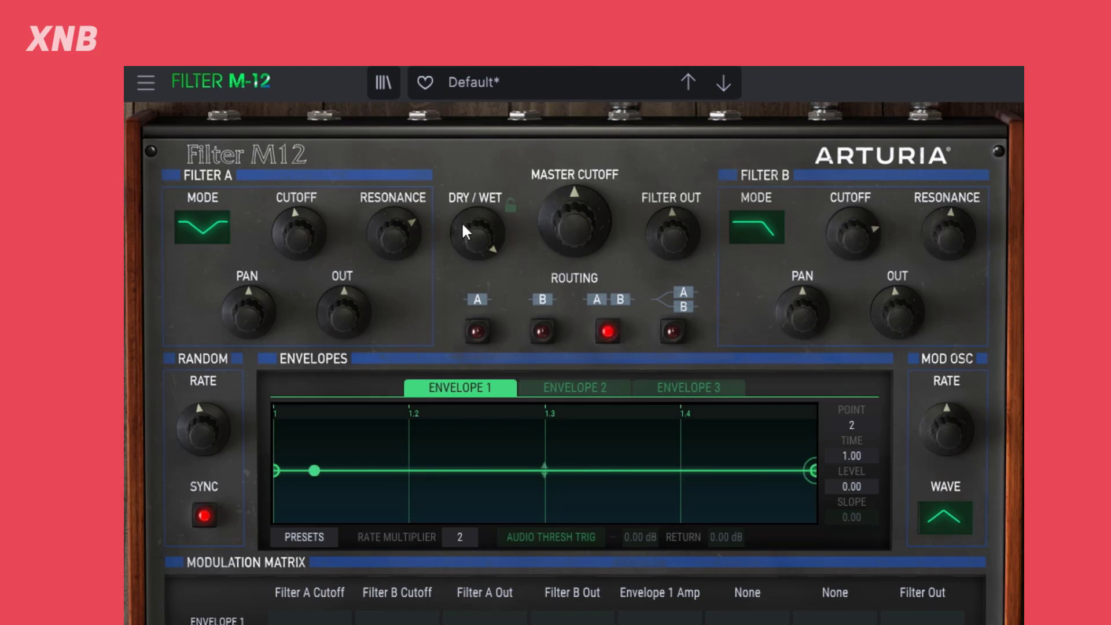
{"action": "left_click_drag", "start_coordinate": [278, 243], "coordinate": [287, 235]}
{"action": "left_click", "coordinate": [673, 331]}
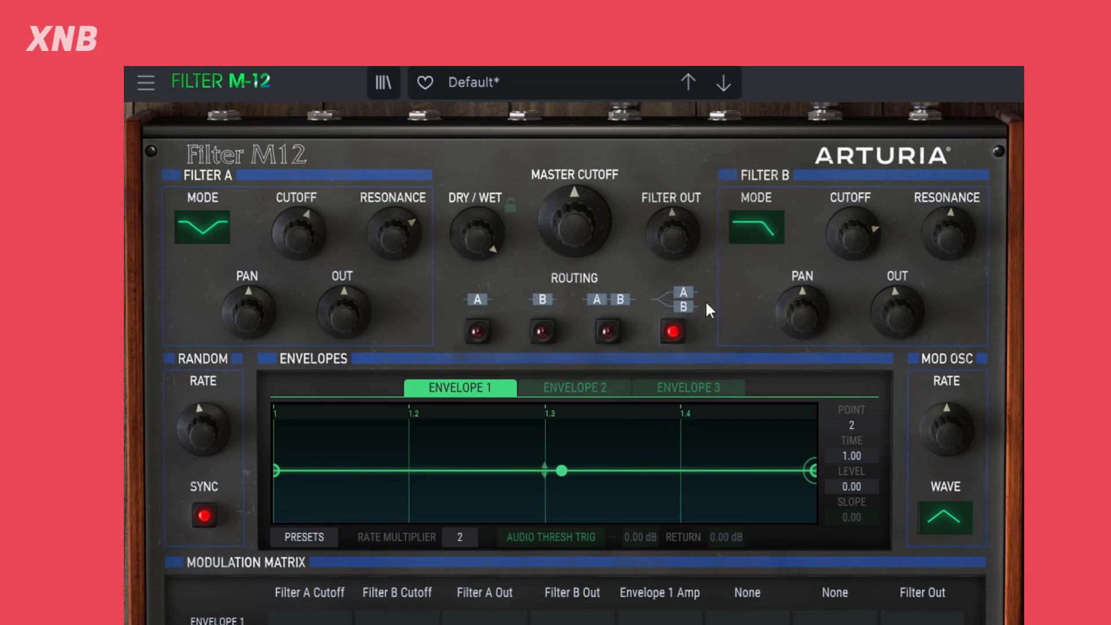
{"action": "left_click_drag", "start_coordinate": [299, 234], "coordinate": [298, 226]}
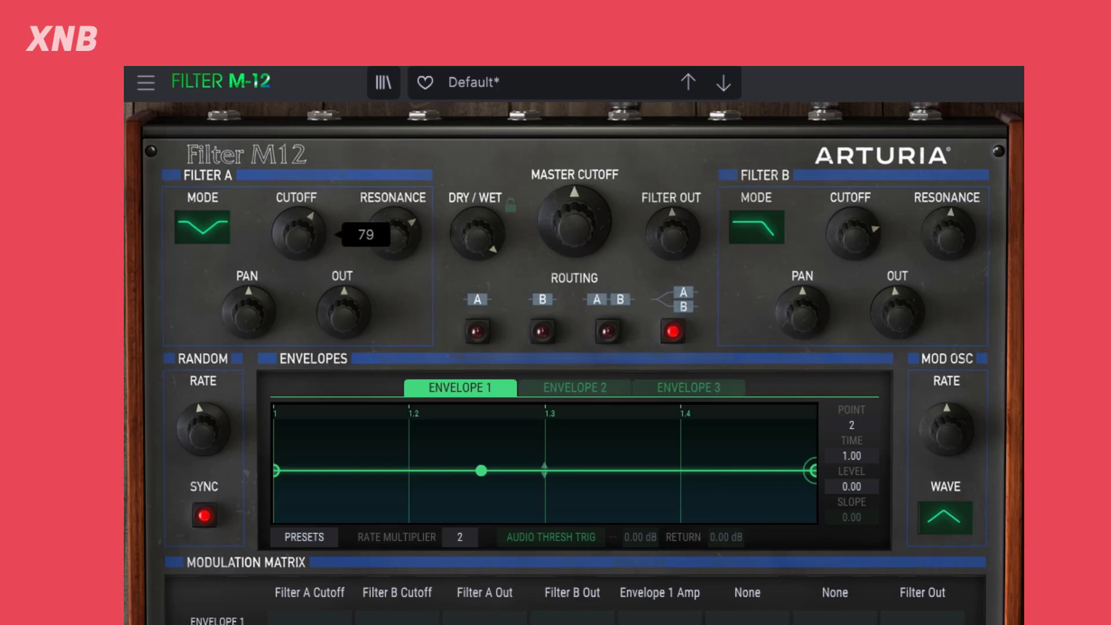
{"action": "mouse_move", "coordinate": [898, 313]}
{"action": "left_mouse_down"}
{"action": "mouse_move", "coordinate": [897, 295]}
{"action": "mouse_move", "coordinate": [900, 313]}
{"action": "left_mouse_up"}
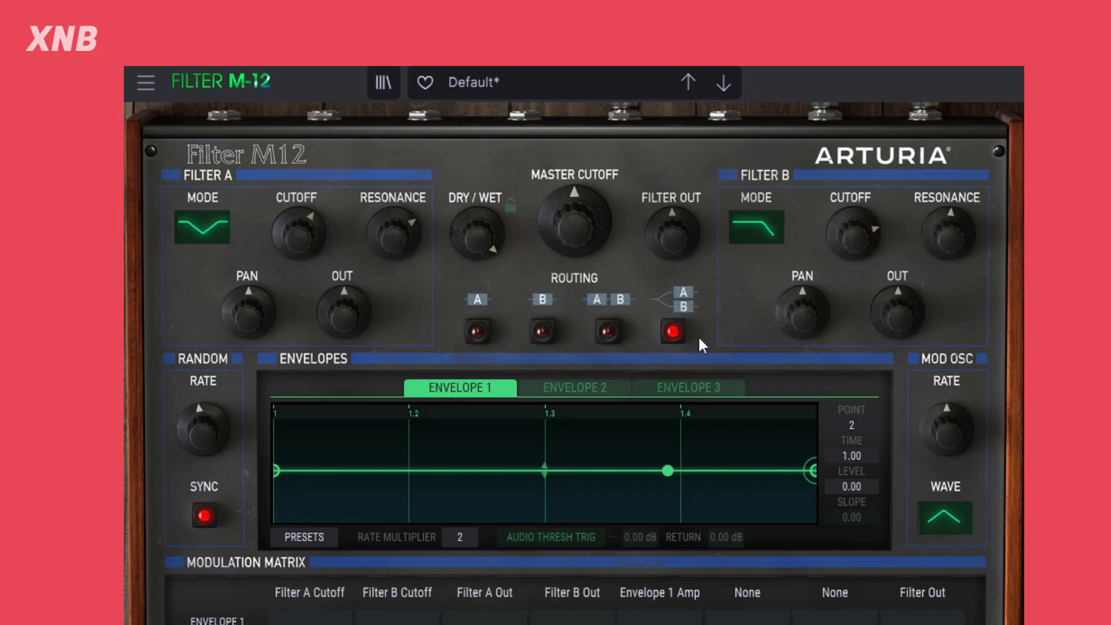
Step: Set Filter A's mode to Band Pass 4P and route the signal through filter A only
{"action": "left_click", "coordinate": [228, 238]}
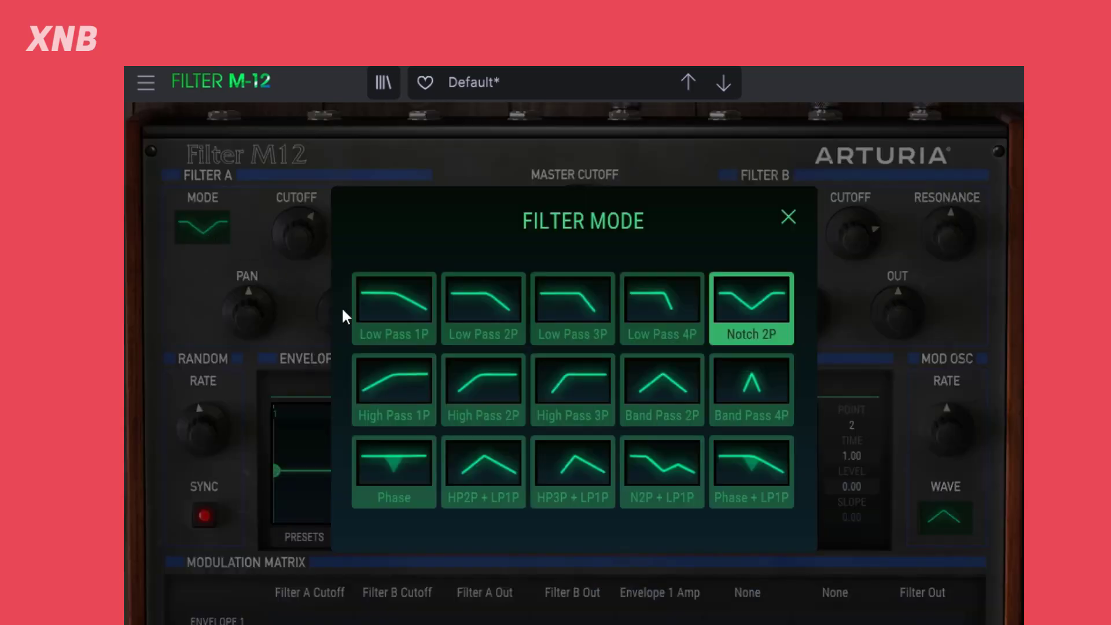
{"action": "left_click", "coordinate": [760, 397]}
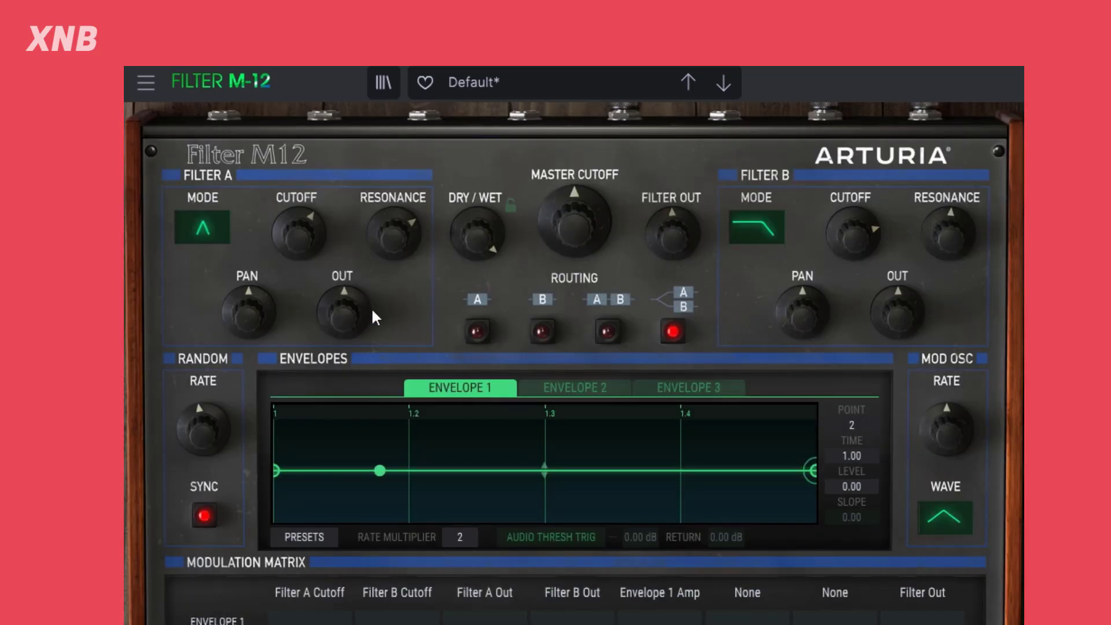
{"action": "left_click", "coordinate": [476, 332]}
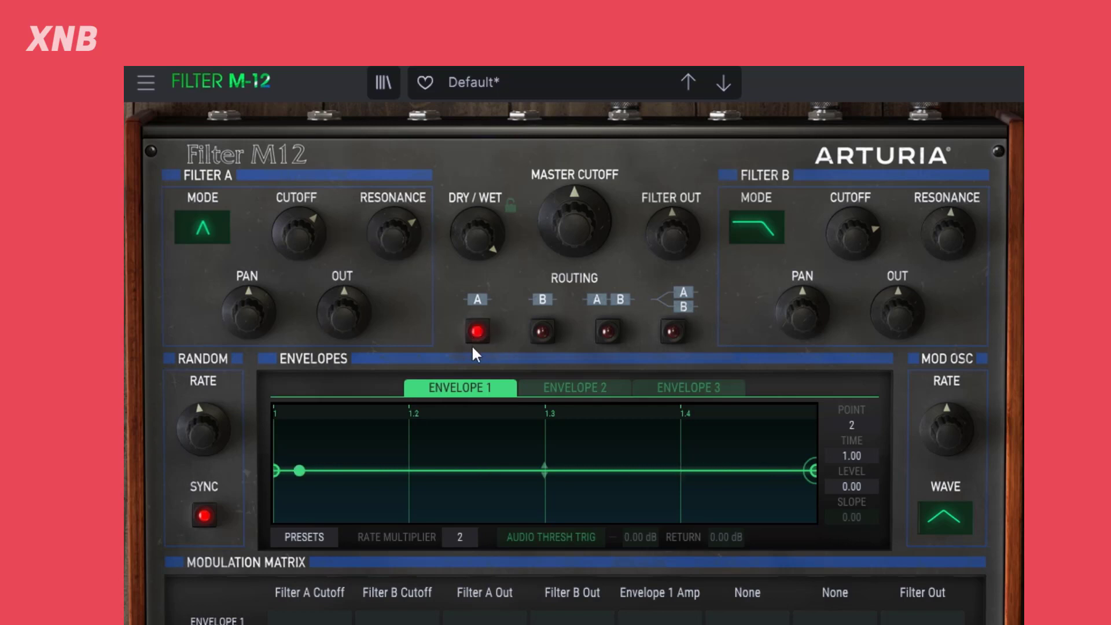
Step: Raise Filter A's output level above centre and set its cutoff to 85
{"action": "left_click_drag", "start_coordinate": [340, 310], "coordinate": [341, 292]}
{"action": "left_click_drag", "start_coordinate": [317, 242], "coordinate": [314, 238]}
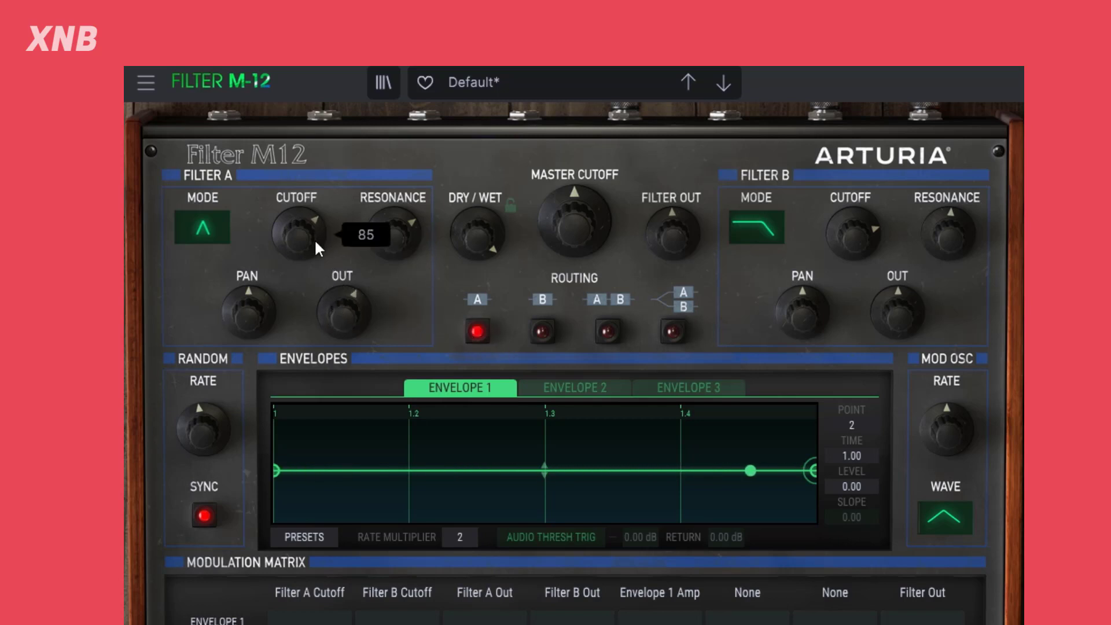
{"action": "left_click_drag", "start_coordinate": [341, 309], "coordinate": [341, 301]}
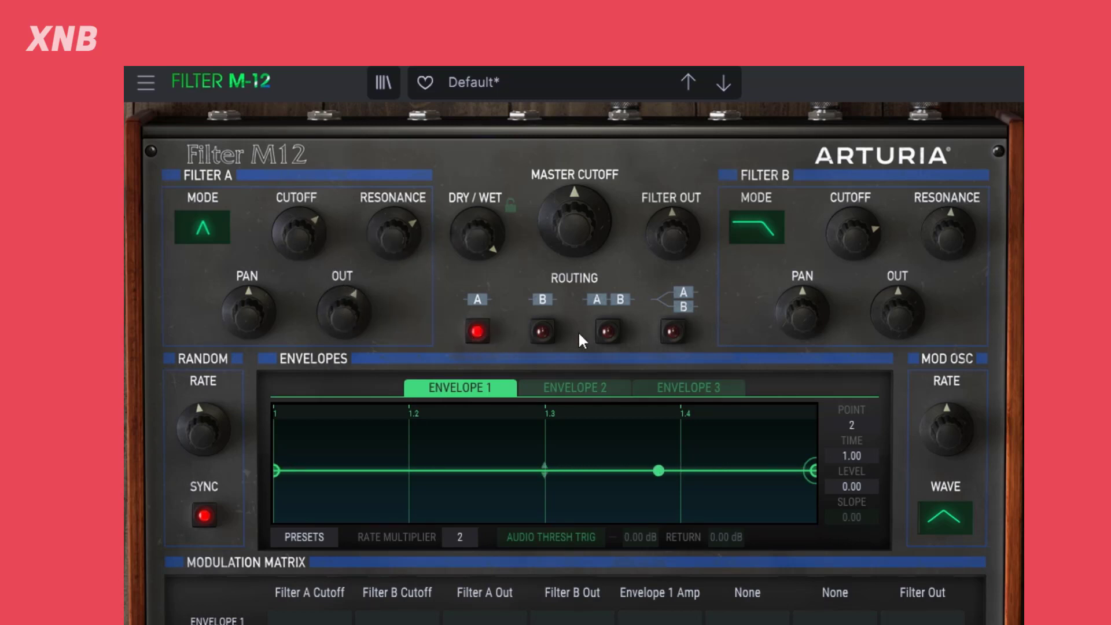
Step: Audition Filter B alone with a lower cutoff and route filters A and B in parallel
{"action": "left_click", "coordinate": [551, 334]}
{"action": "left_click_drag", "start_coordinate": [949, 234], "coordinate": [950, 231]}
{"action": "left_click", "coordinate": [665, 326]}
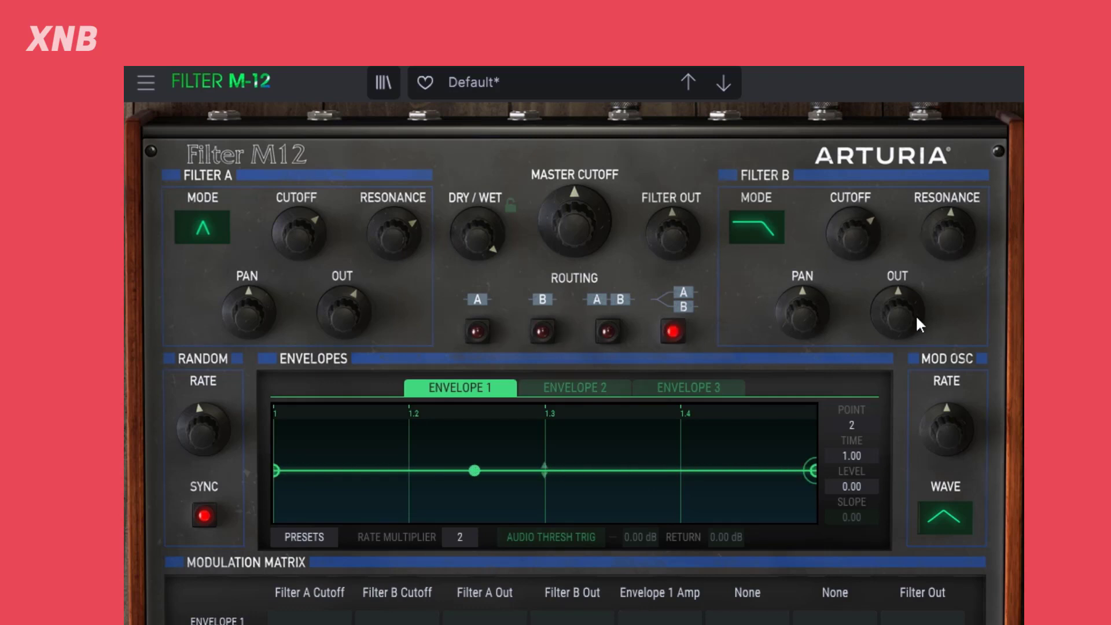
Step: Raise Filter B's output level above centre and lower its cutoff below 87
{"action": "left_click_drag", "start_coordinate": [915, 314], "coordinate": [915, 300]}
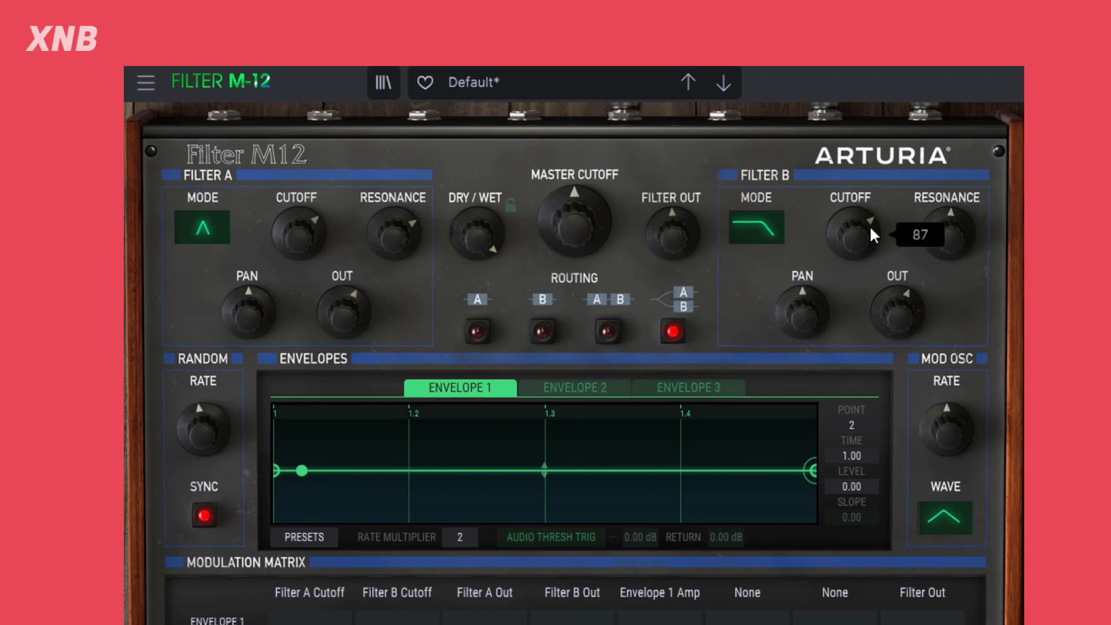
{"action": "left_click_drag", "start_coordinate": [869, 225], "coordinate": [835, 222]}
{"action": "mouse_move", "coordinate": [840, 234]}
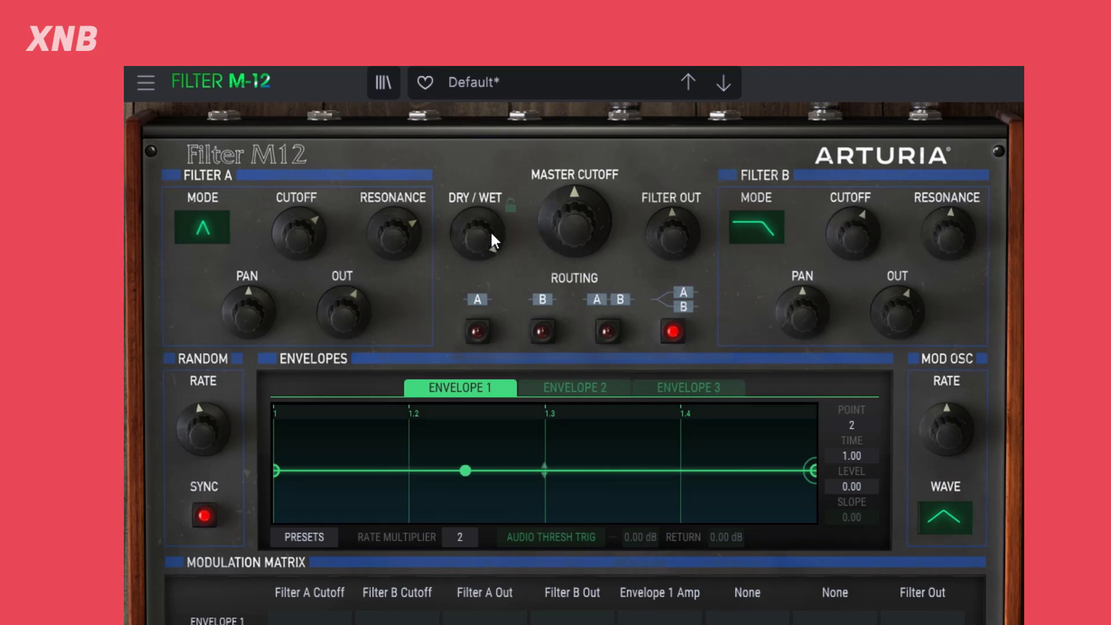
Step: Sweep Dry/Wet down to 0% and back to fully wet, and raise Filter Out slightly above centre
{"action": "left_click_drag", "start_coordinate": [493, 221], "coordinate": [493, 336]}
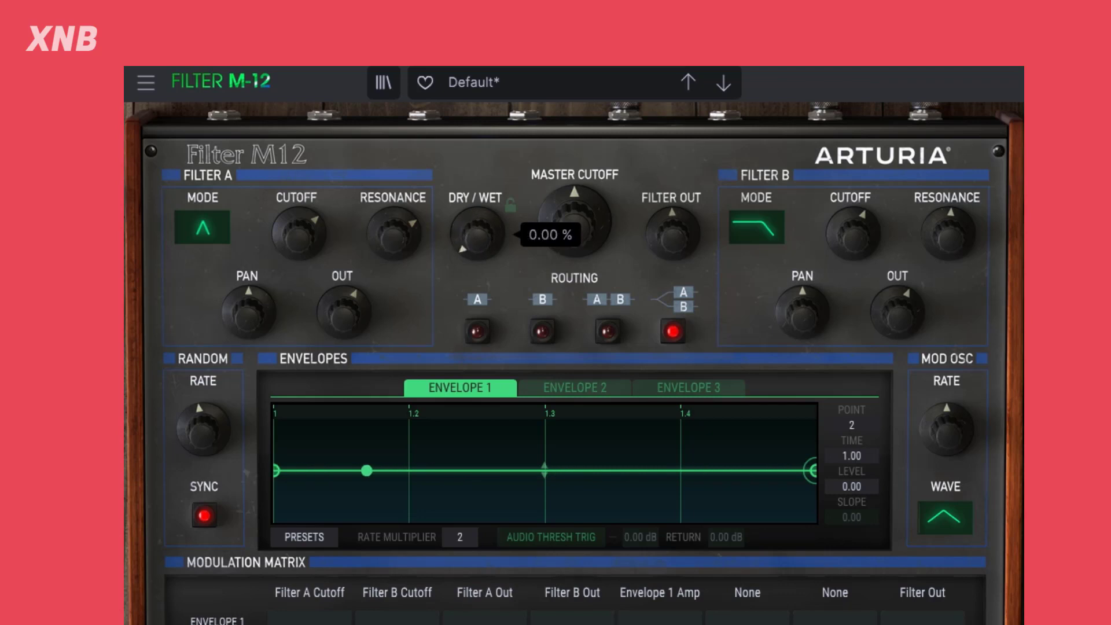
{"action": "left_click_drag", "start_coordinate": [493, 336], "coordinate": [493, 234]}
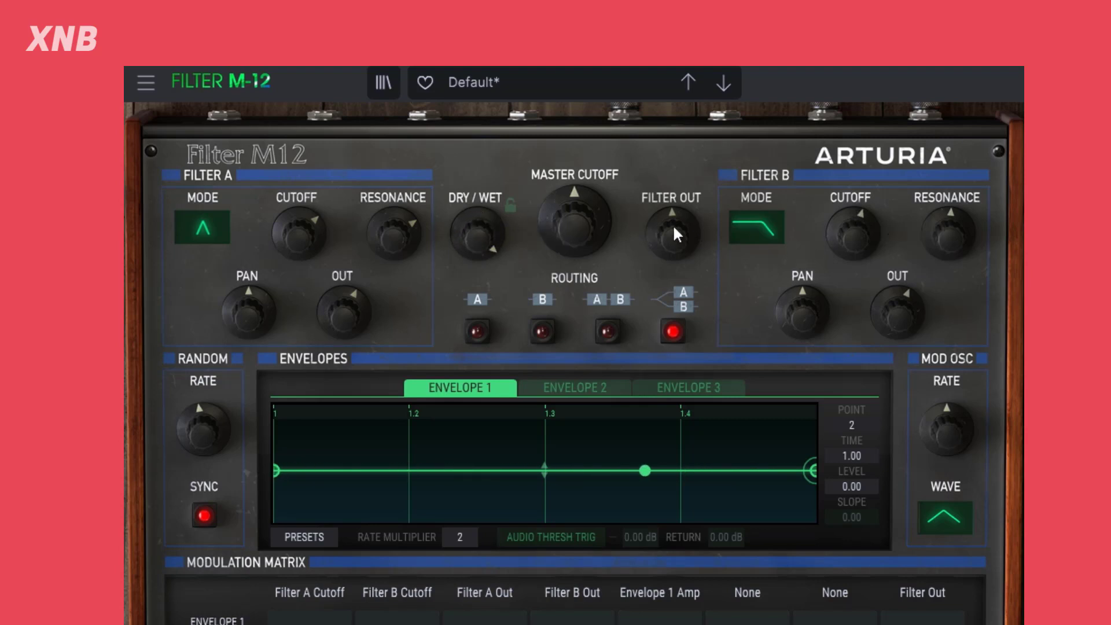
{"action": "mouse_move", "coordinate": [677, 246]}
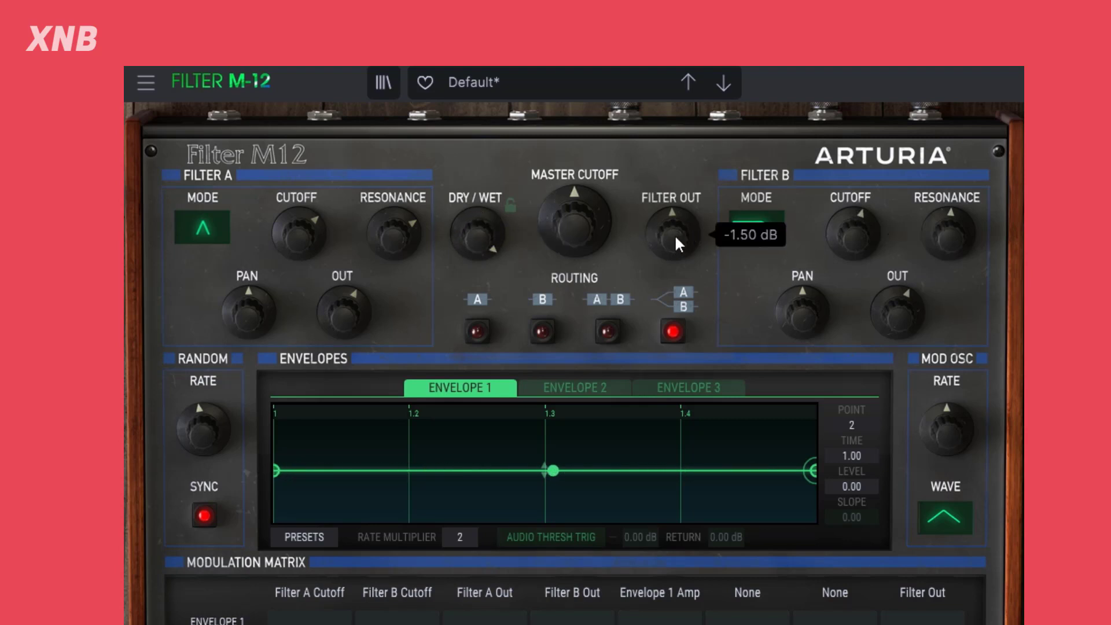
{"action": "mouse_move", "coordinate": [675, 236]}
{"action": "left_mouse_down"}
{"action": "mouse_move", "coordinate": [675, 201]}
{"action": "mouse_move", "coordinate": [675, 286]}
{"action": "mouse_move", "coordinate": [682, 232]}
{"action": "left_mouse_up"}
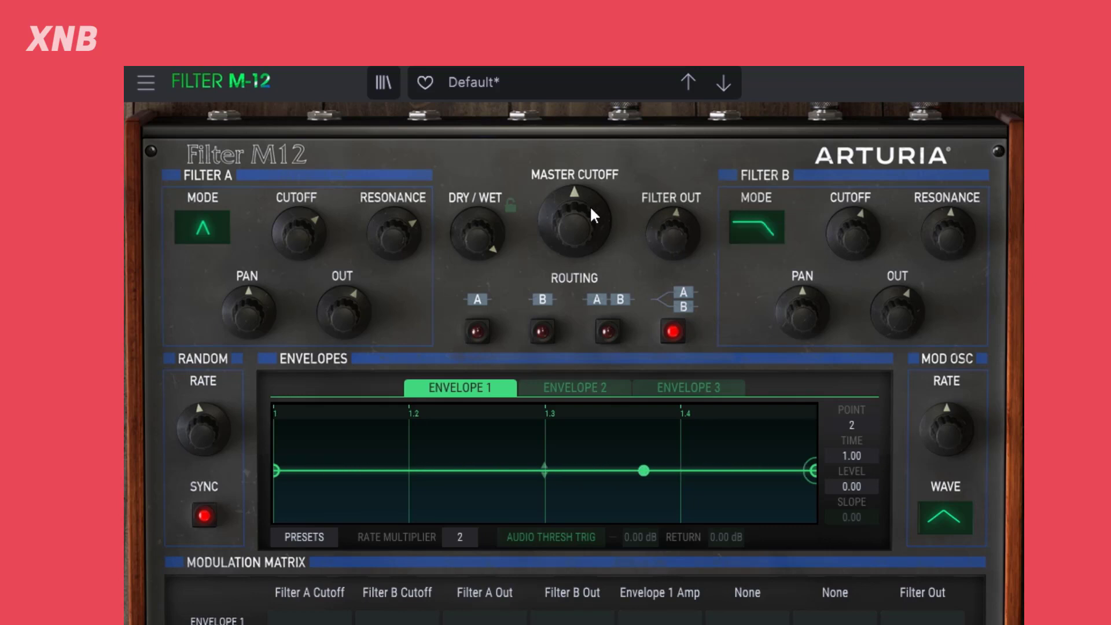
Step: Sweep Master Cutoff down and well above centre, raise Filter B's cutoff and lower Filter A's cutoff to about centre
{"action": "mouse_move", "coordinate": [589, 208]}
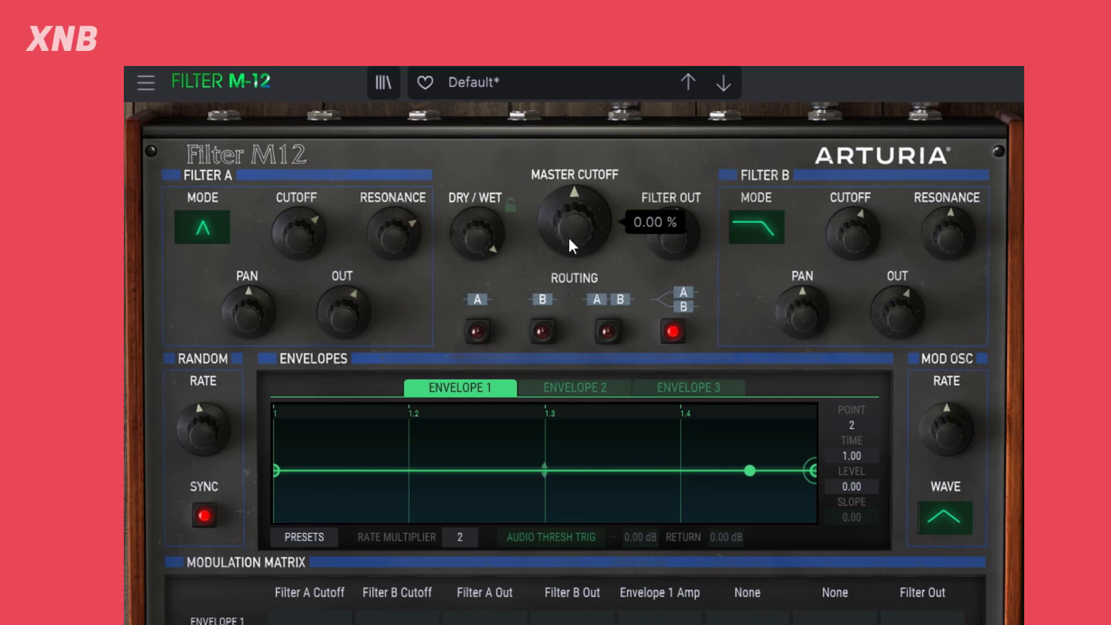
{"action": "left_click_drag", "start_coordinate": [585, 234], "coordinate": [585, 278]}
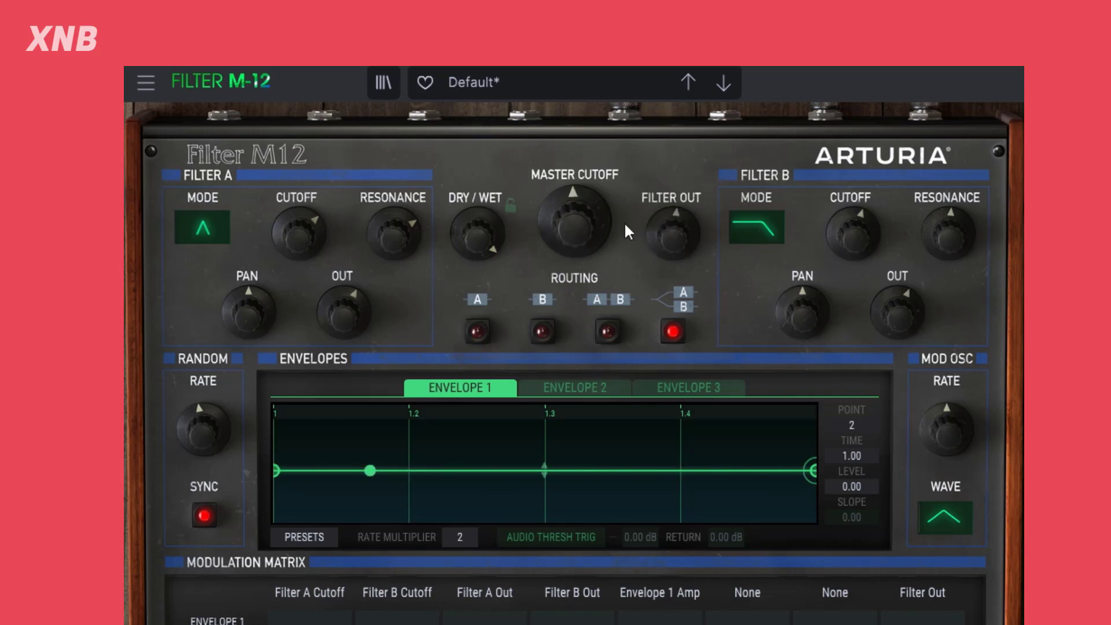
{"action": "left_click_drag", "start_coordinate": [583, 222], "coordinate": [582, 145]}
{"action": "left_click_drag", "start_coordinate": [849, 241], "coordinate": [849, 202]}
{"action": "left_click_drag", "start_coordinate": [296, 234], "coordinate": [297, 246]}
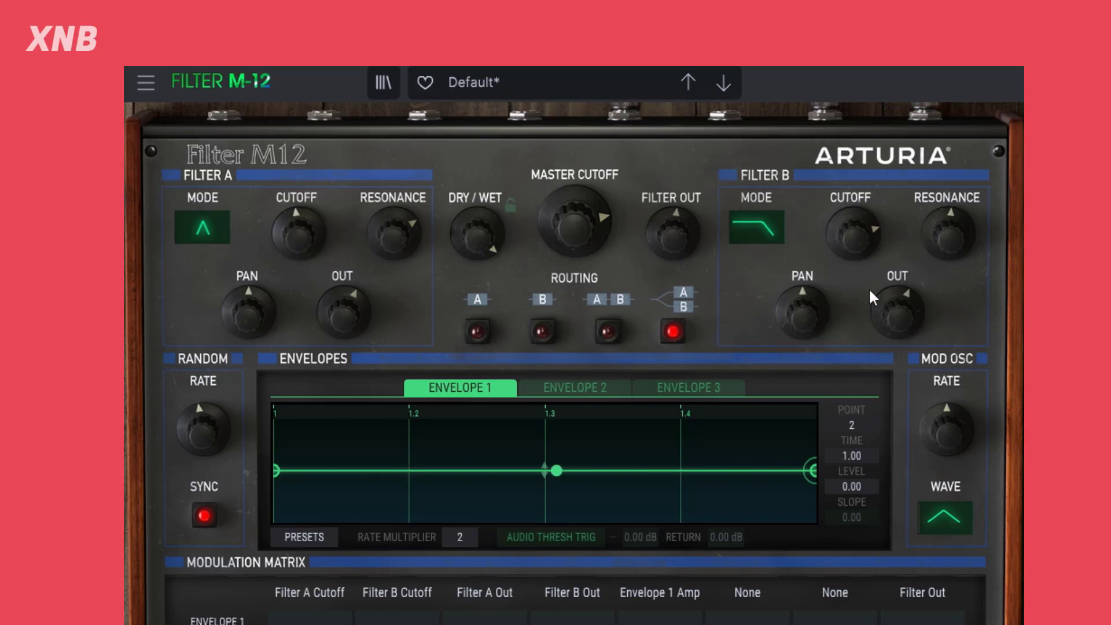
Step: Lower Filter B's cutoff and sweep Master Cutoff while comparing series and parallel routing, ending on parallel
{"action": "left_click_drag", "start_coordinate": [949, 234], "coordinate": [949, 231]}
{"action": "left_click_drag", "start_coordinate": [581, 213], "coordinate": [581, 185]}
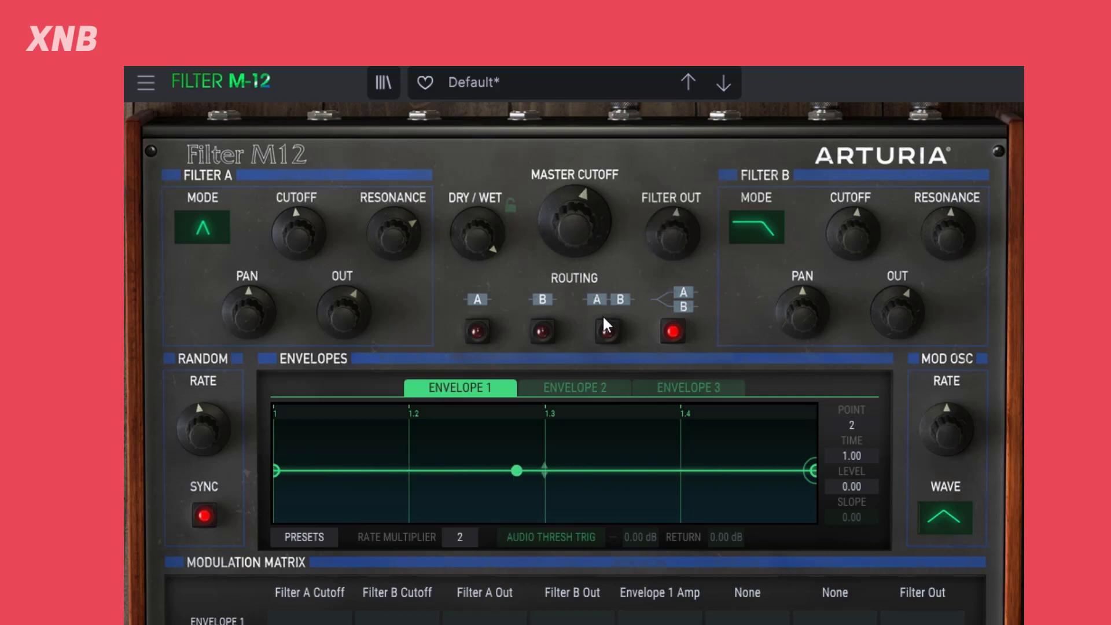
{"action": "left_click", "coordinate": [608, 331]}
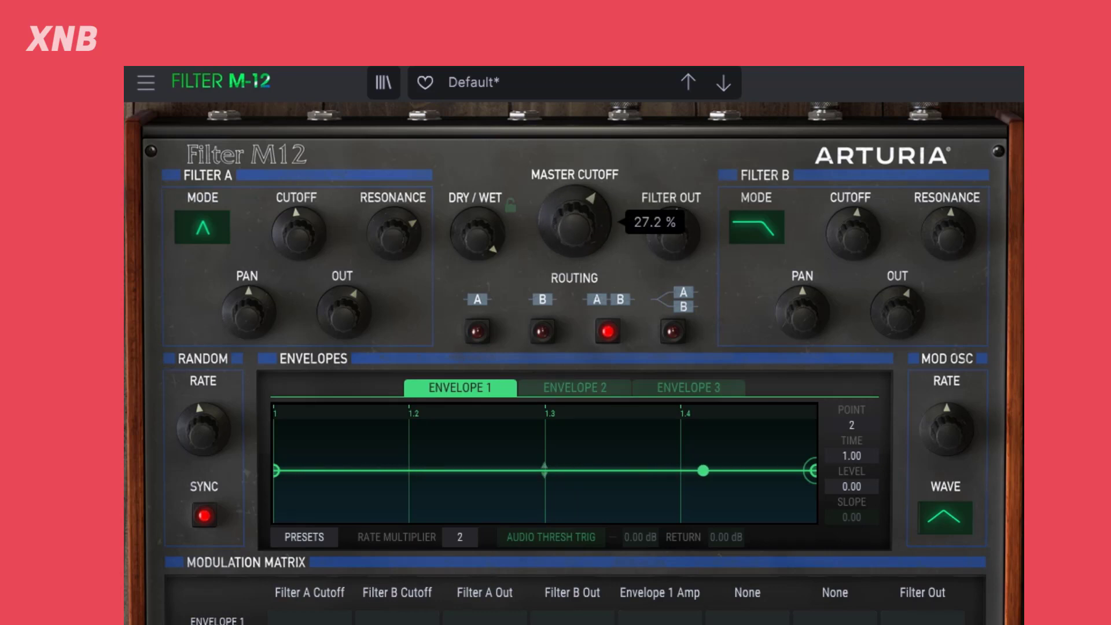
{"action": "left_click", "coordinate": [673, 330]}
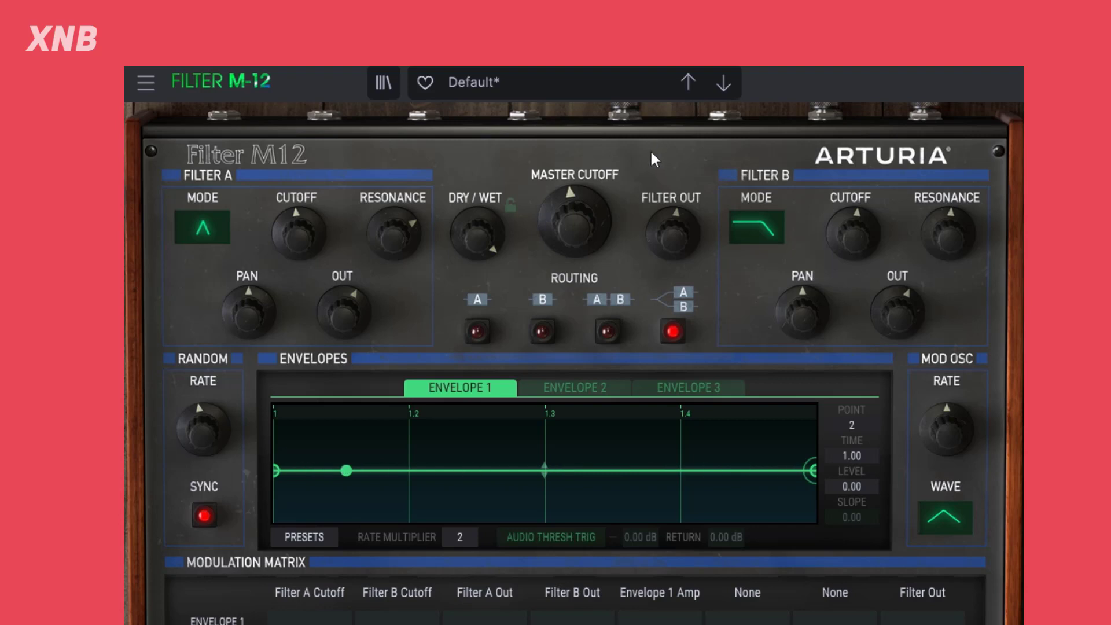
Step: Set Filter A's mode to Low Pass 4P and route the signal through filter A only
{"action": "left_click", "coordinate": [189, 235]}
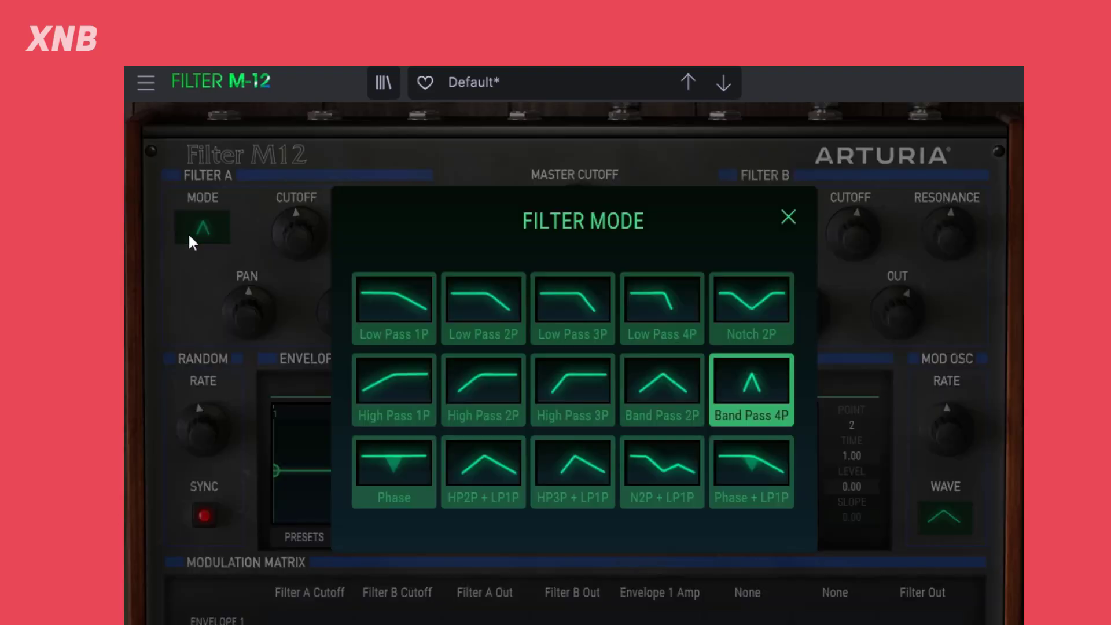
{"action": "left_click", "coordinate": [671, 294]}
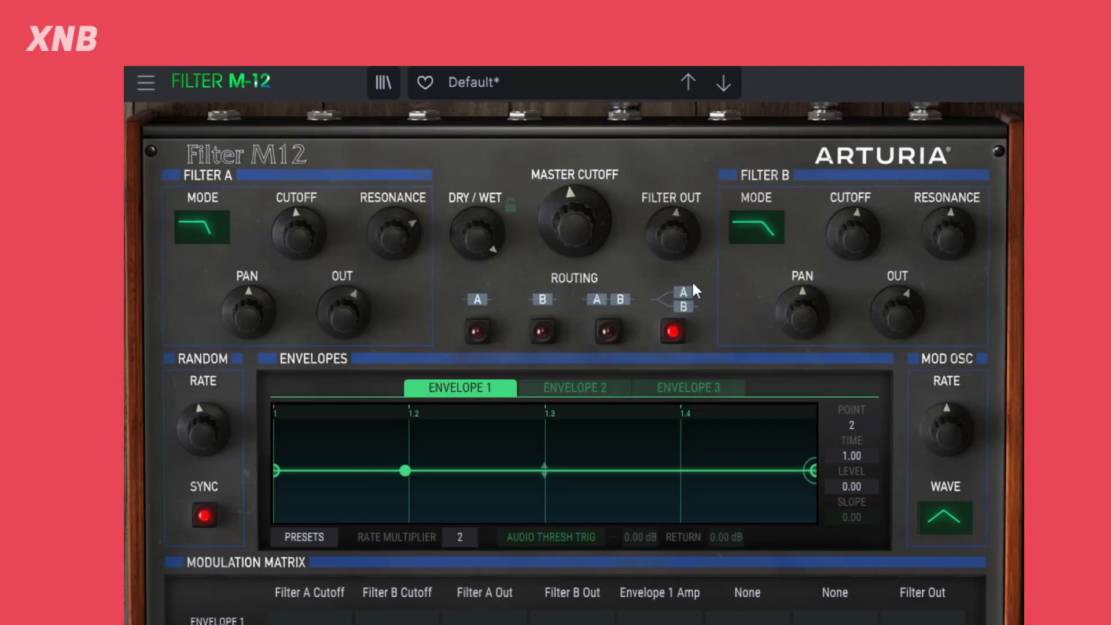
{"action": "left_click", "coordinate": [480, 330]}
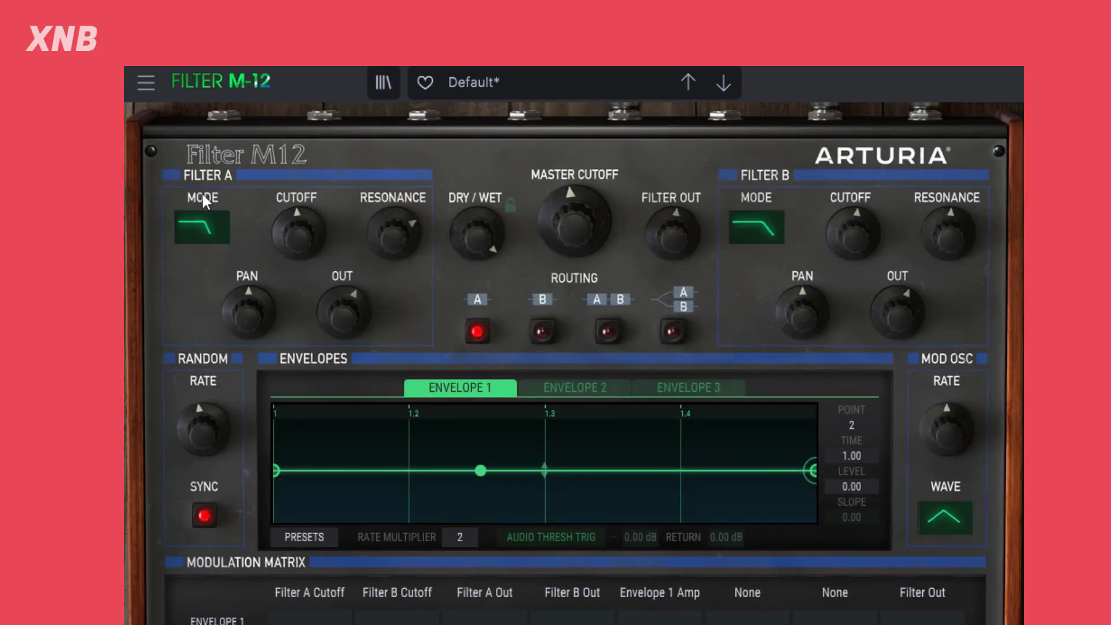
Step: Raise Filter A's cutoff, set its resonance to 0, and reset its output to centre and Filter Out to 0.00 dB
{"action": "left_click_drag", "start_coordinate": [318, 228], "coordinate": [318, 191]}
{"action": "left_click_drag", "start_coordinate": [393, 231], "coordinate": [394, 260]}
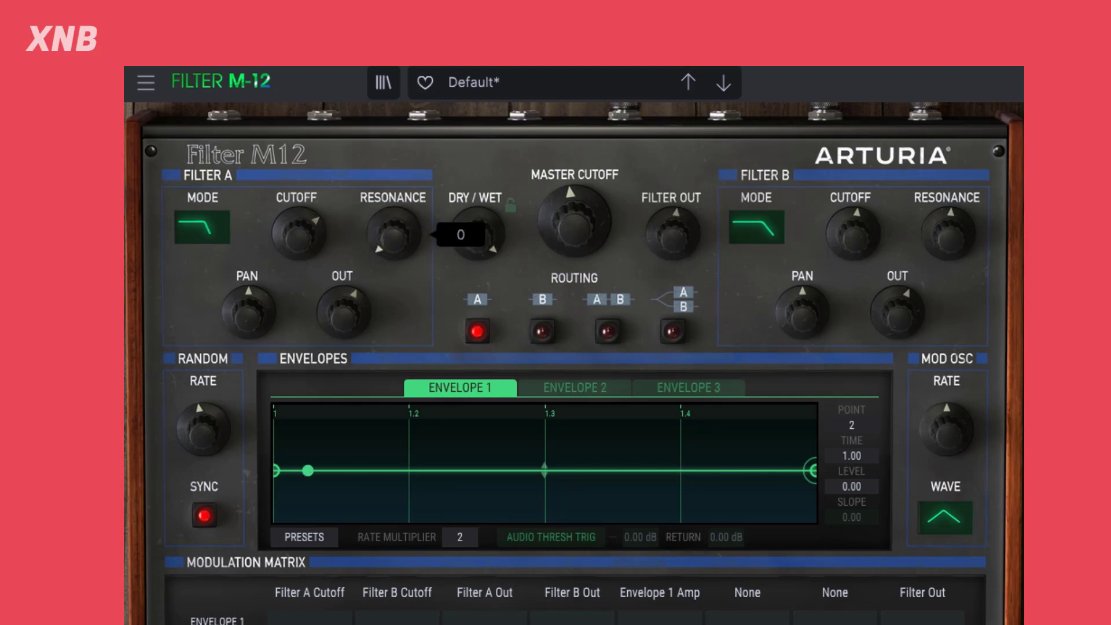
{"action": "double_click", "coordinate": [347, 310]}
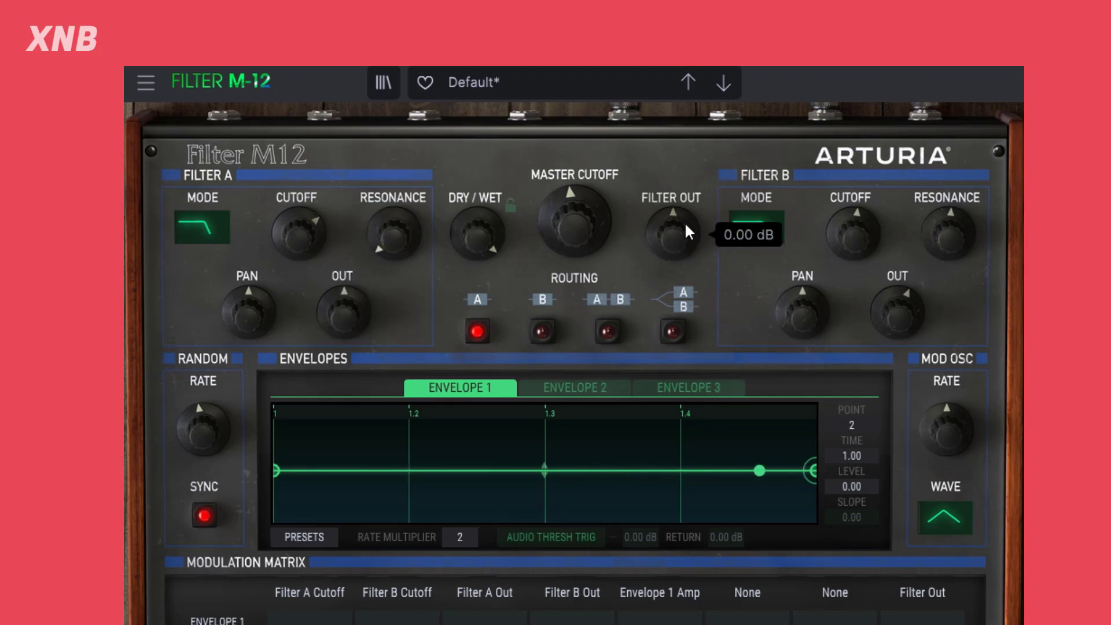
{"action": "left_click_drag", "start_coordinate": [298, 238], "coordinate": [298, 224]}
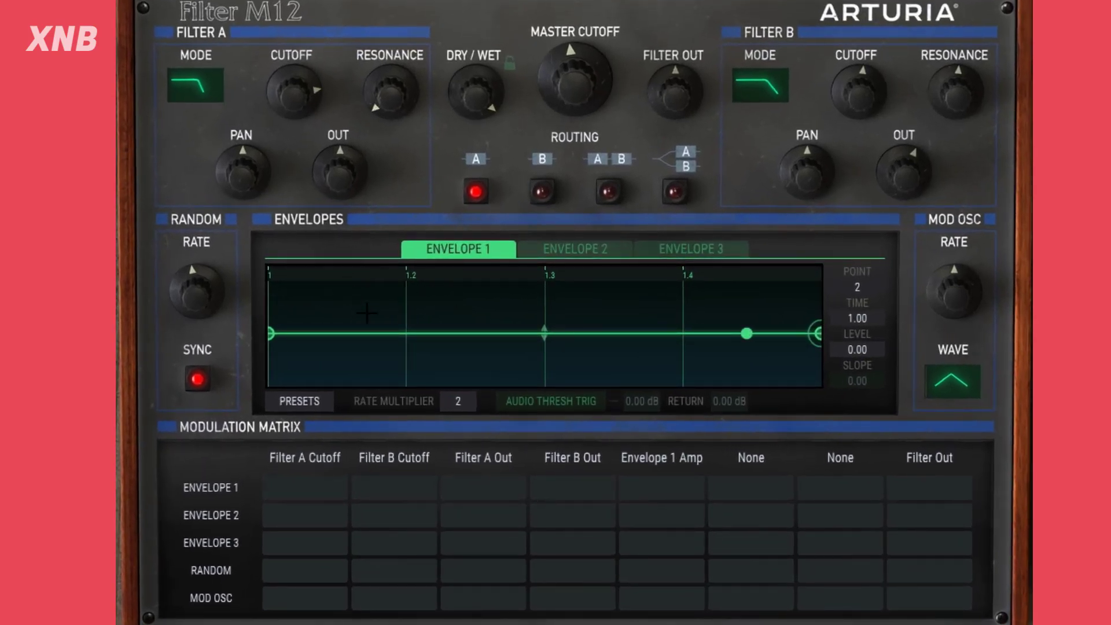
Step: Look through Envelope 2 and Envelope 3 and return to Envelope 1
{"action": "left_click", "coordinate": [572, 250]}
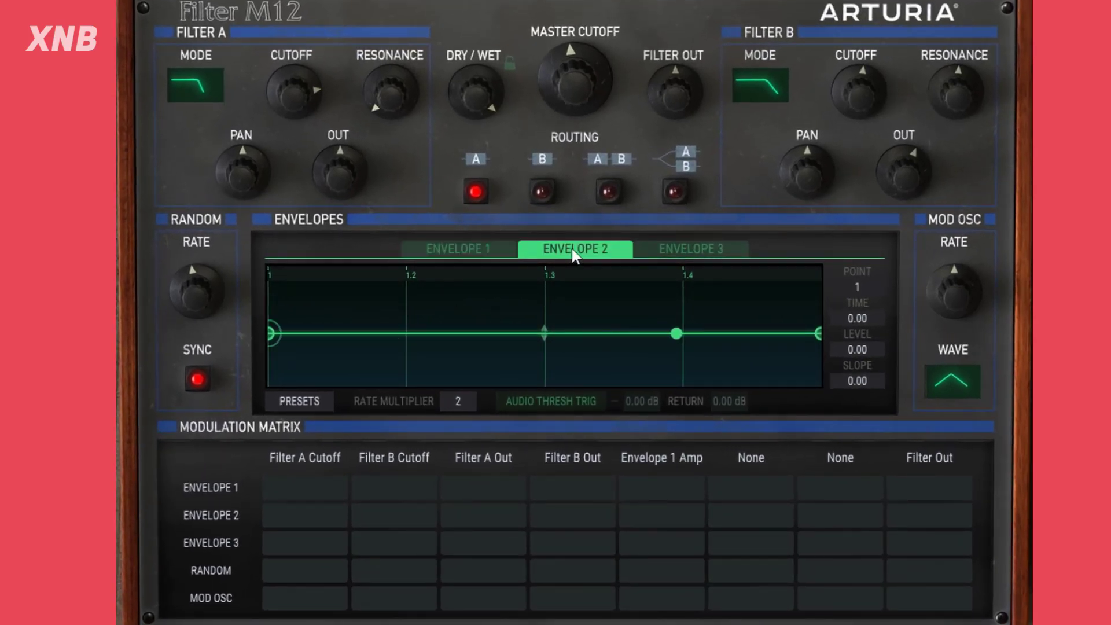
{"action": "left_click", "coordinate": [699, 249]}
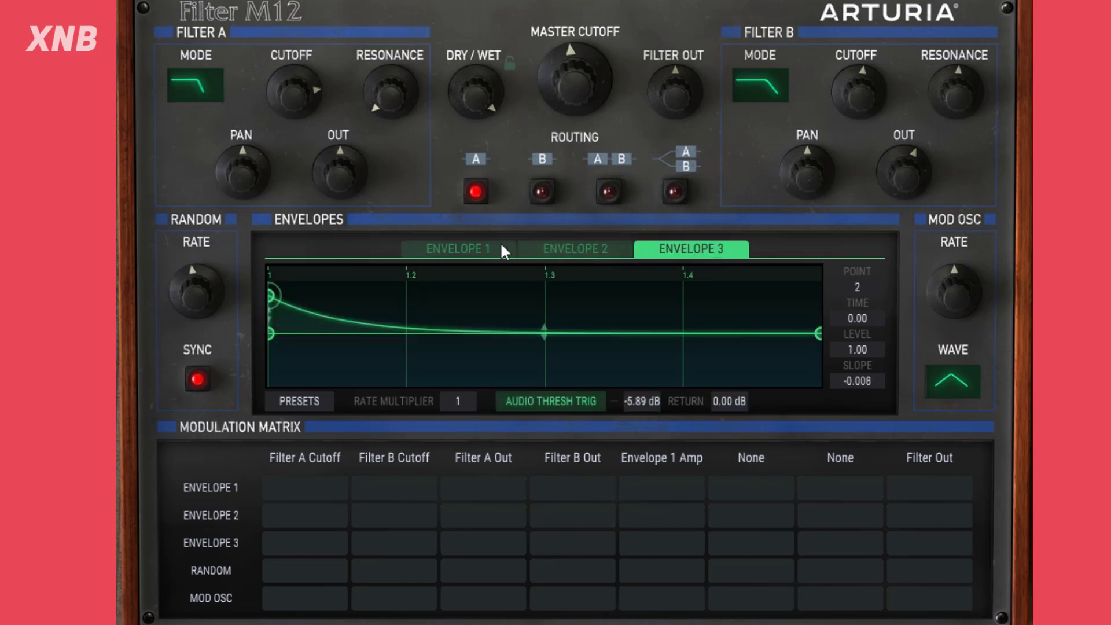
{"action": "left_click", "coordinate": [463, 250]}
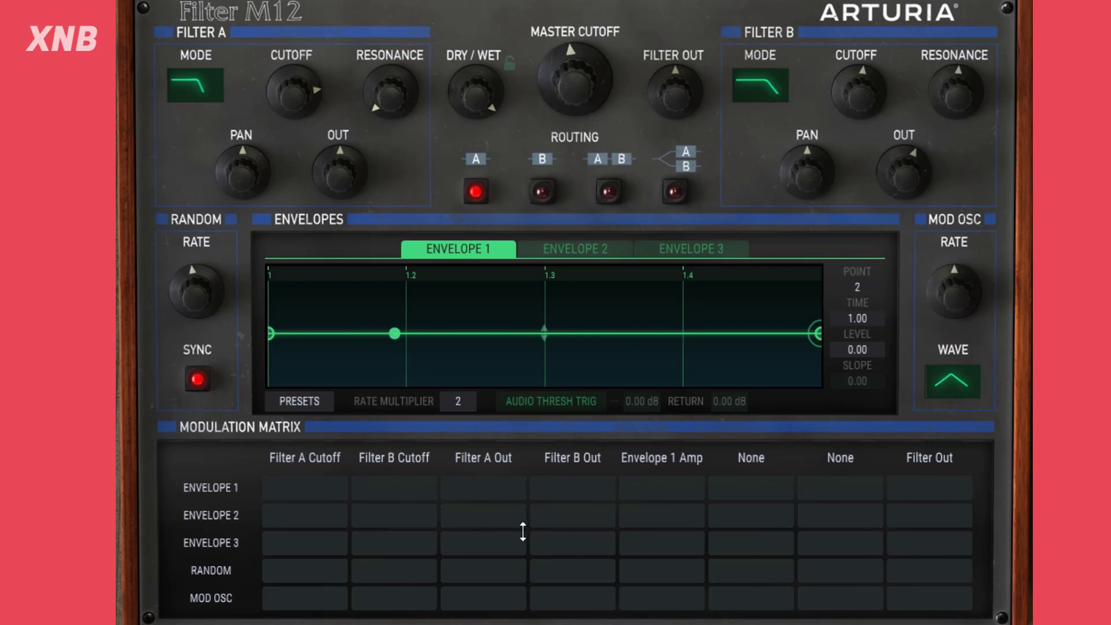
Step: Try adding two points at time 0.125 in Envelope 1, at levels 0.00 and 1.00, and delete both
{"action": "left_click_drag", "start_coordinate": [338, 300], "coordinate": [338, 332]}
{"action": "left_click", "coordinate": [337, 294]}
{"action": "left_click", "coordinate": [338, 332]}
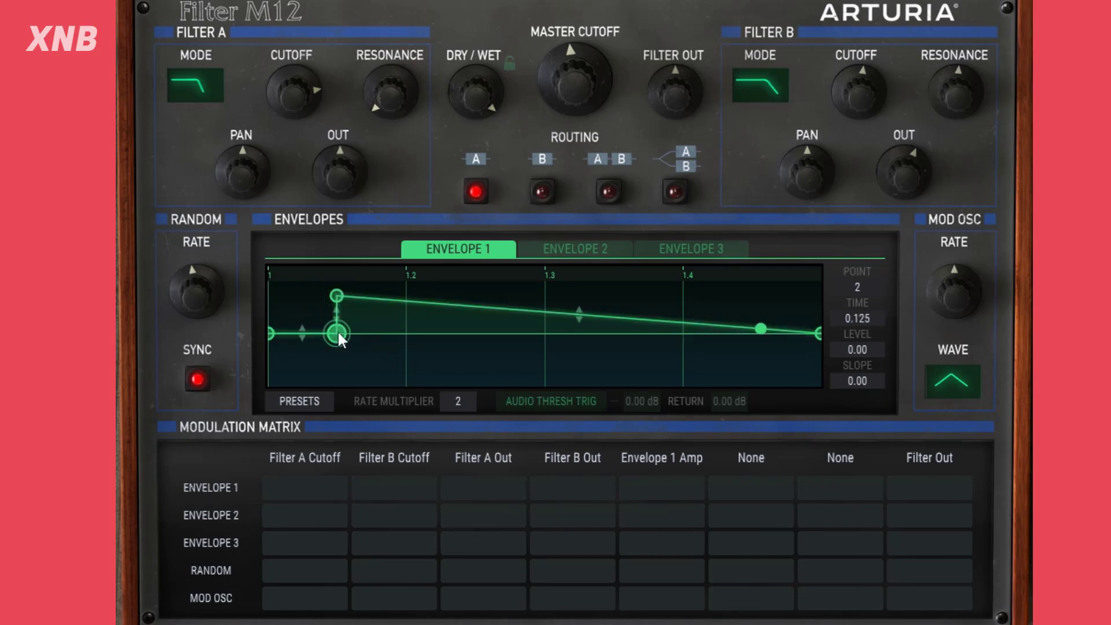
{"action": "right_click", "coordinate": [338, 332]}
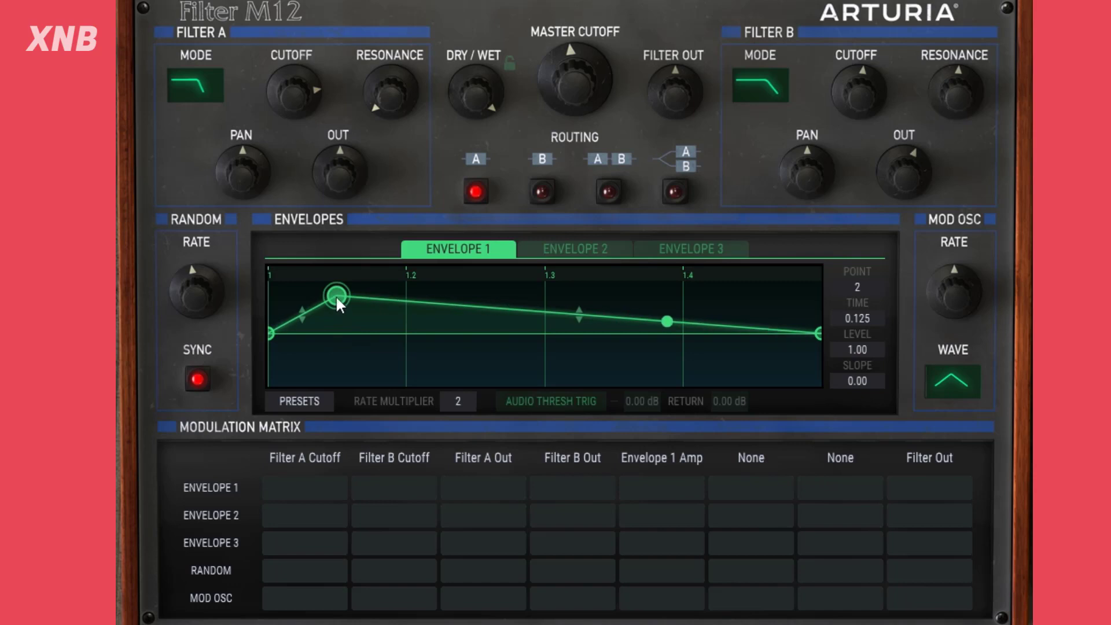
{"action": "right_click", "coordinate": [339, 296]}
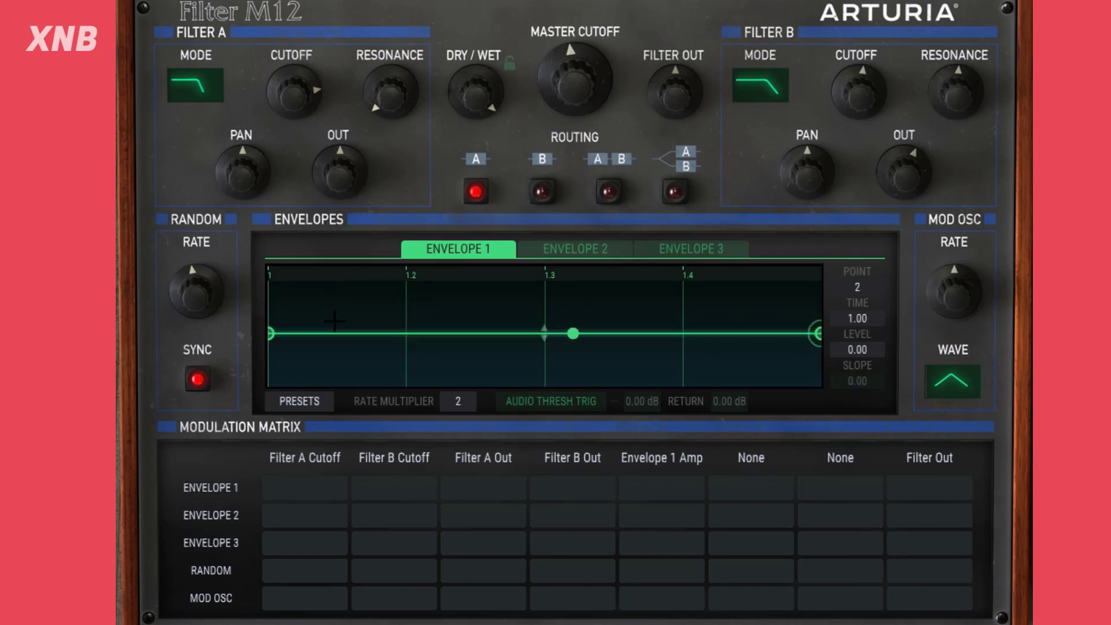
Step: Shape Envelope 1's first peak with a point at time 0.125, level 1.00, and one at time 0.250, level 0.036
{"action": "left_click", "coordinate": [271, 334]}
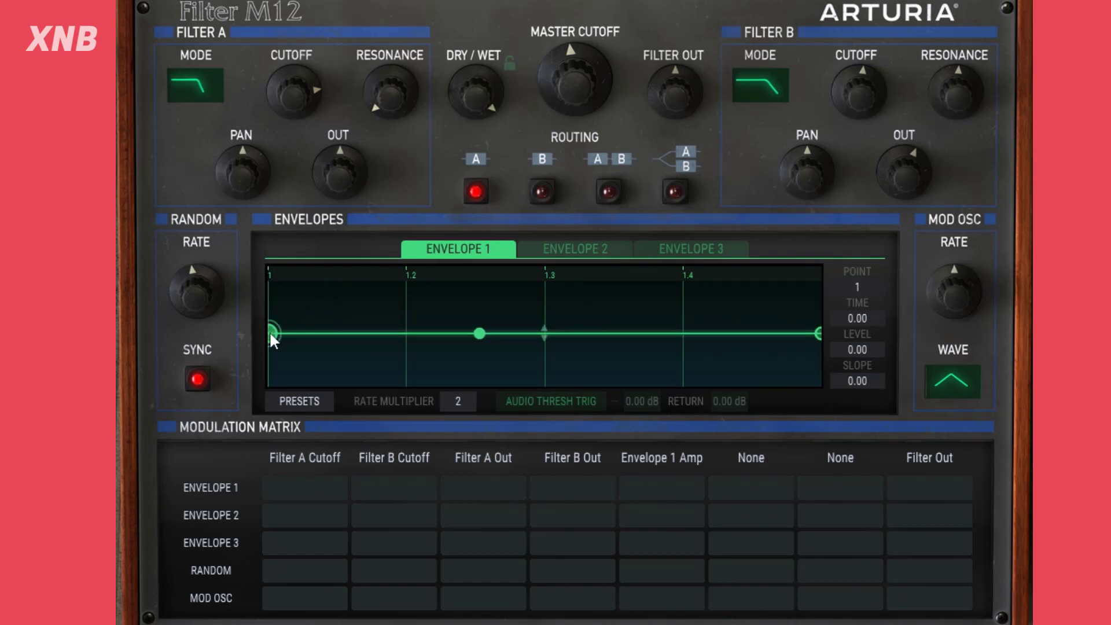
{"action": "left_click", "coordinate": [336, 296]}
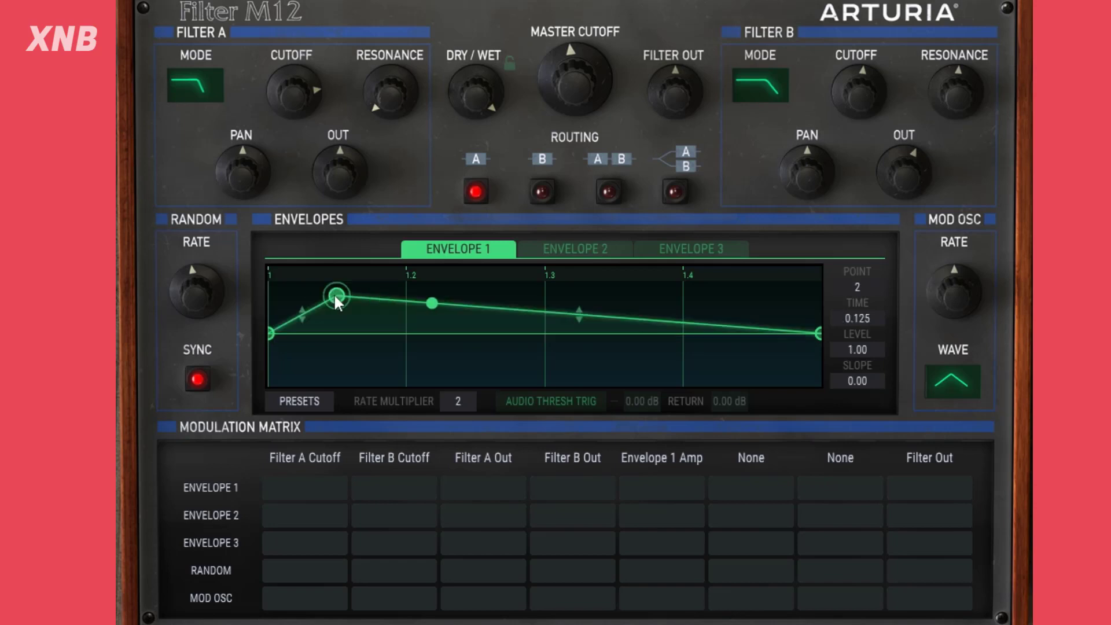
{"action": "left_click", "coordinate": [419, 295]}
{"action": "left_click_drag", "start_coordinate": [418, 295], "coordinate": [401, 331]}
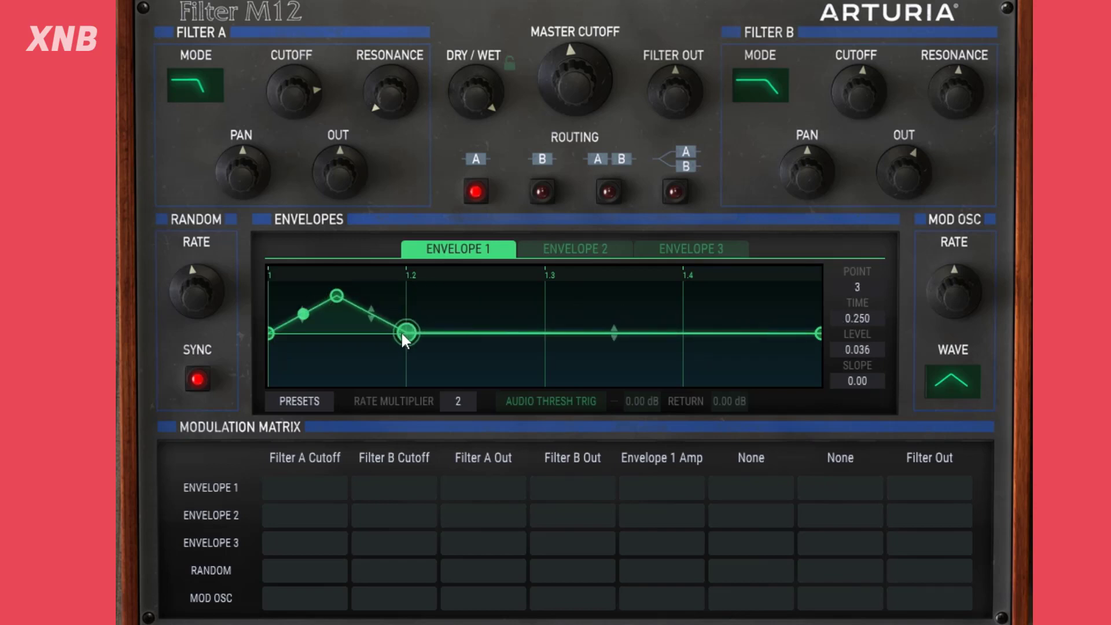
Step: Add peaks to Envelope 1 at time 0.375, level 1.00, and time 0.635, level 0.904, ending the envelope at time 0.750, level 0.012
{"action": "left_click", "coordinate": [475, 296]}
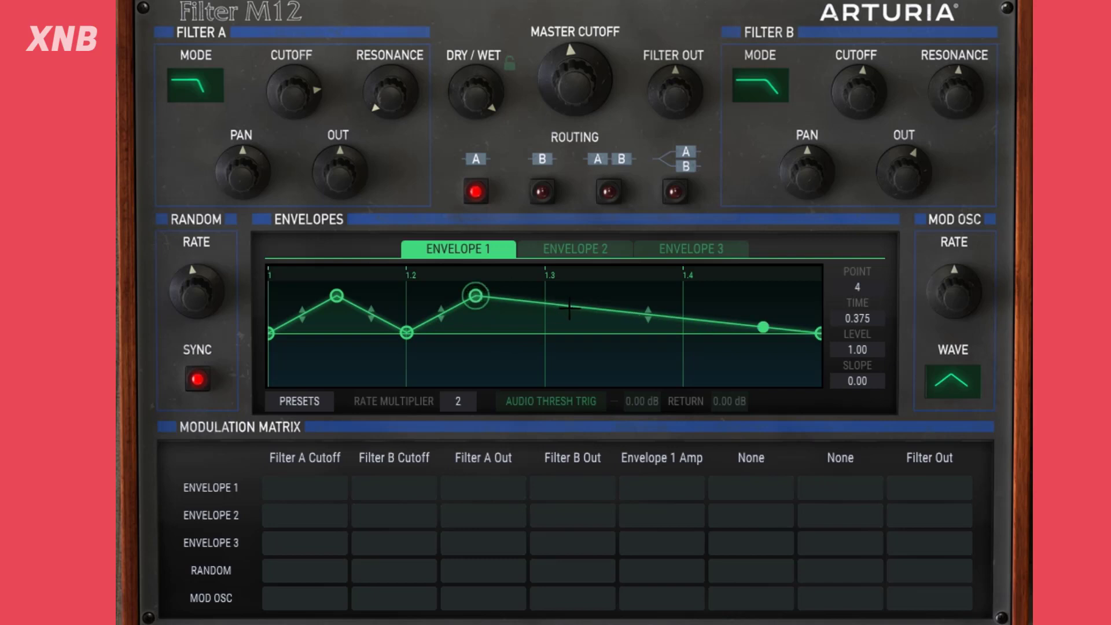
{"action": "left_click_drag", "start_coordinate": [569, 309], "coordinate": [619, 298]}
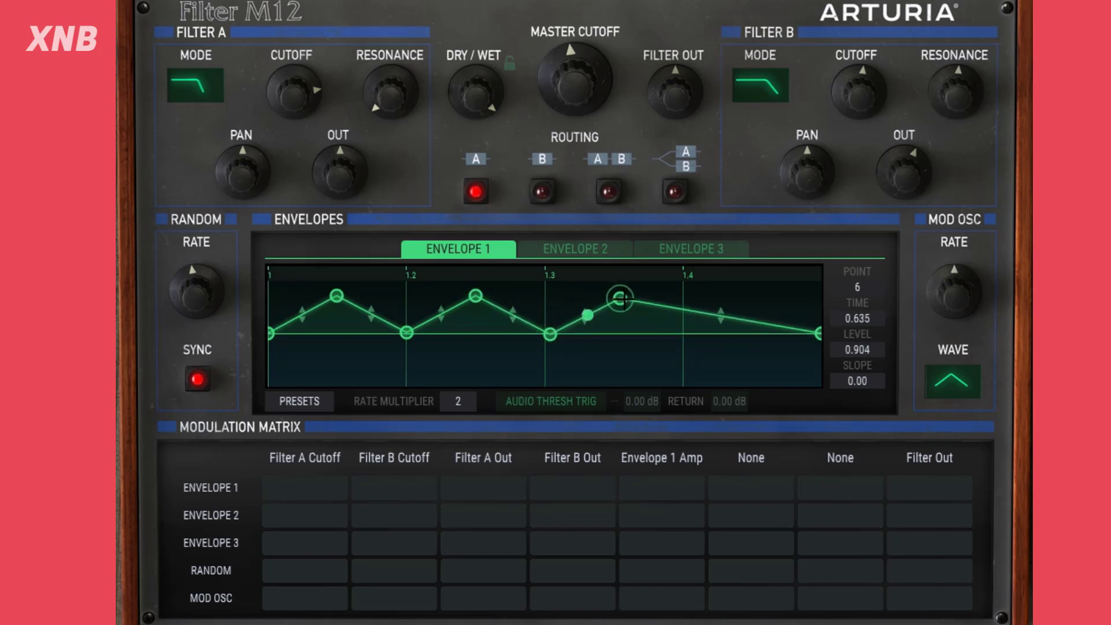
{"action": "left_click_drag", "start_coordinate": [689, 310], "coordinate": [684, 333]}
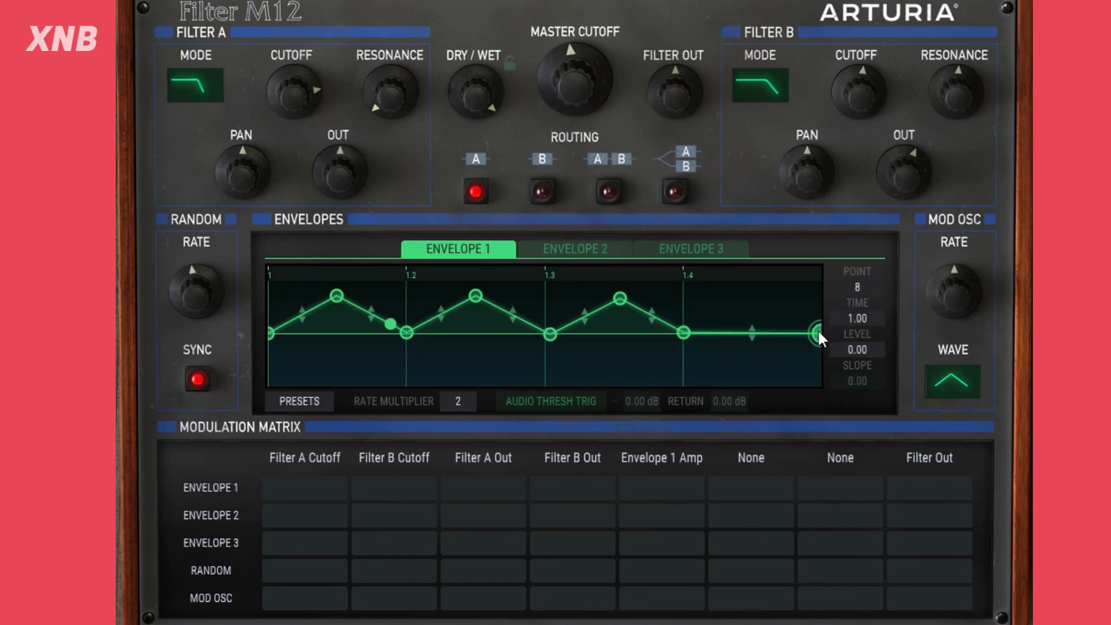
{"action": "left_click_drag", "start_coordinate": [818, 328], "coordinate": [688, 331]}
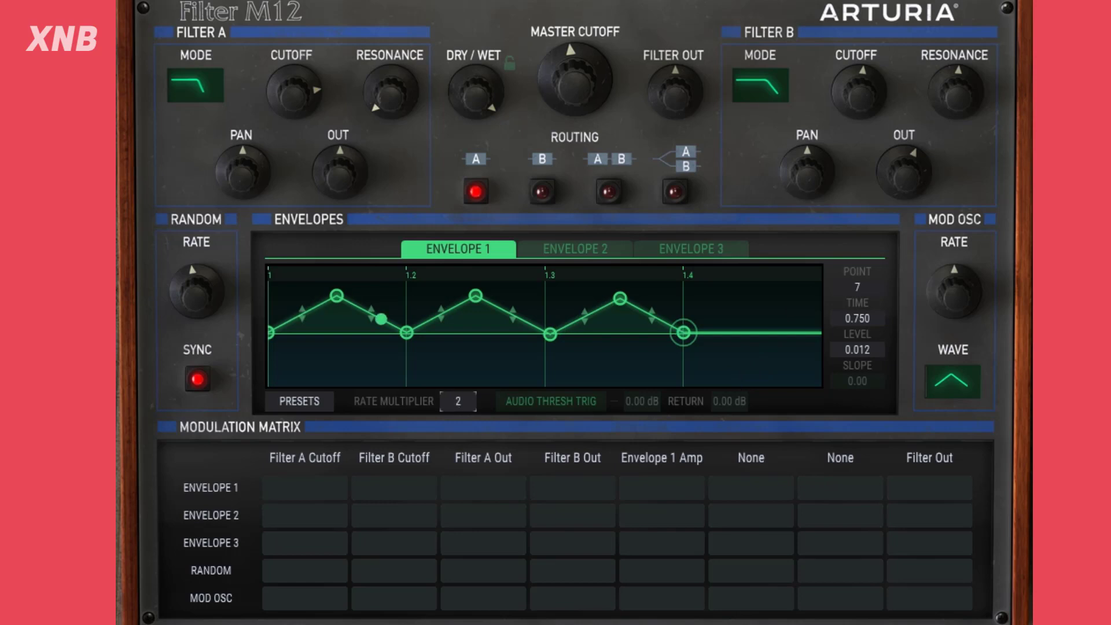
Step: Set Envelope 1's rate multiplier to 1 and lower Filter A's cutoff slightly
{"action": "mouse_move", "coordinate": [457, 400]}
{"action": "left_mouse_down"}
{"action": "mouse_move", "coordinate": [457, 384]}
{"action": "mouse_move", "coordinate": [464, 412]}
{"action": "mouse_move", "coordinate": [463, 398]}
{"action": "left_mouse_up"}
{"action": "left_click", "coordinate": [337, 294]}
{"action": "left_click_drag", "start_coordinate": [302, 88], "coordinate": [302, 91]}
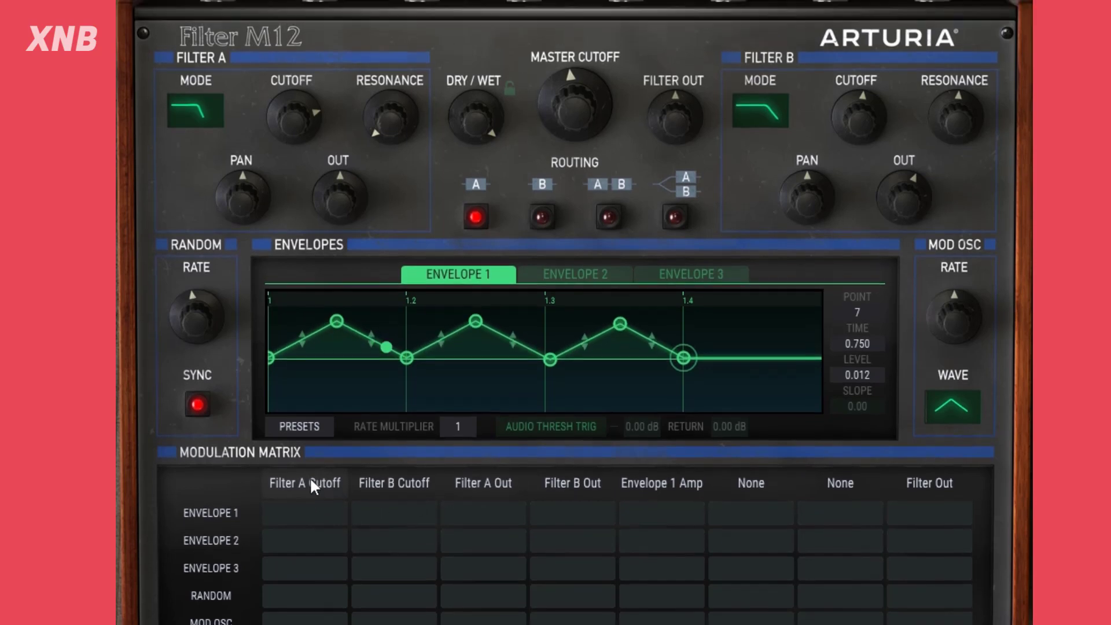
Step: Review the modulation destinations offered for the first two columns of the modulation matrix
{"action": "left_click", "coordinate": [311, 457]}
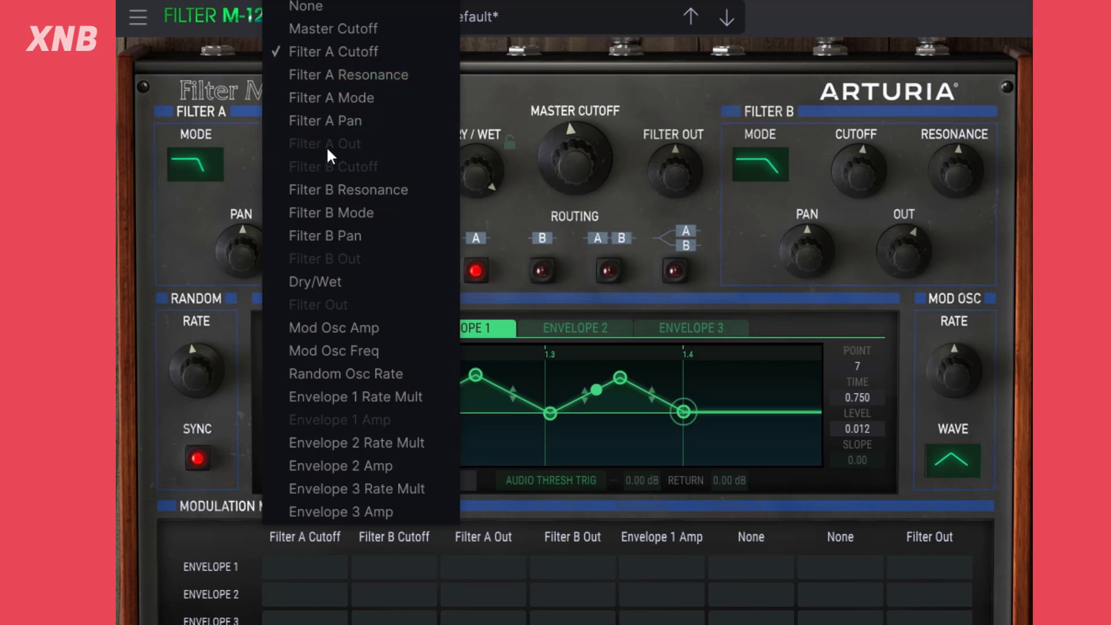
{"action": "left_click", "coordinate": [418, 538]}
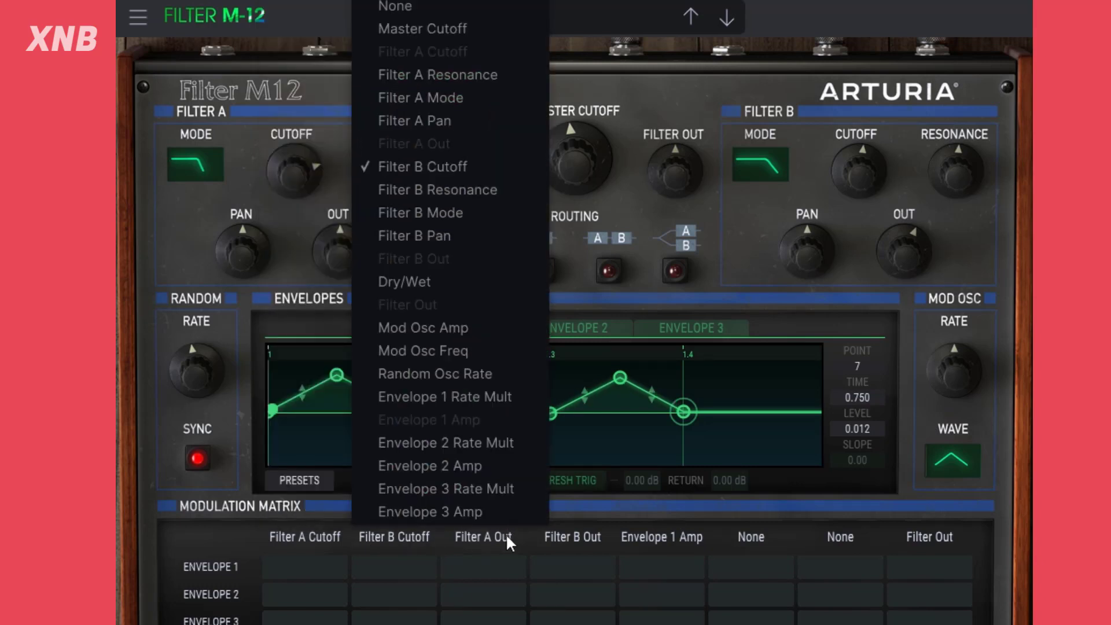
{"action": "left_click", "coordinate": [334, 533]}
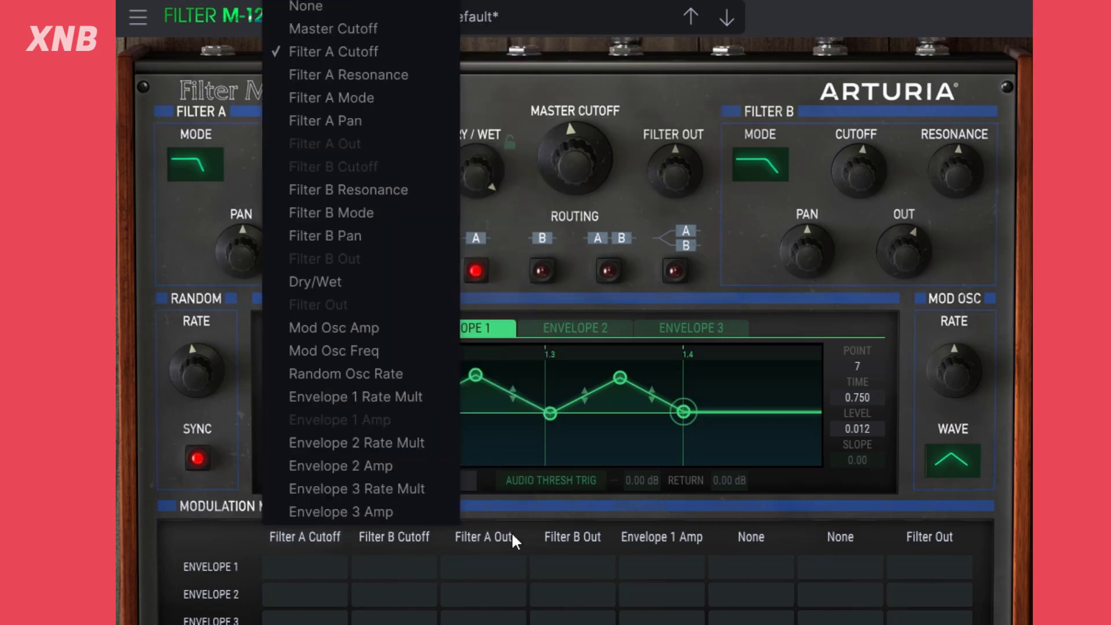
Step: Set the Filter B Cutoff, Filter A Out, Filter B Out and Envelope 1 Amp destinations in the modulation matrix to None
{"action": "left_click", "coordinate": [689, 540]}
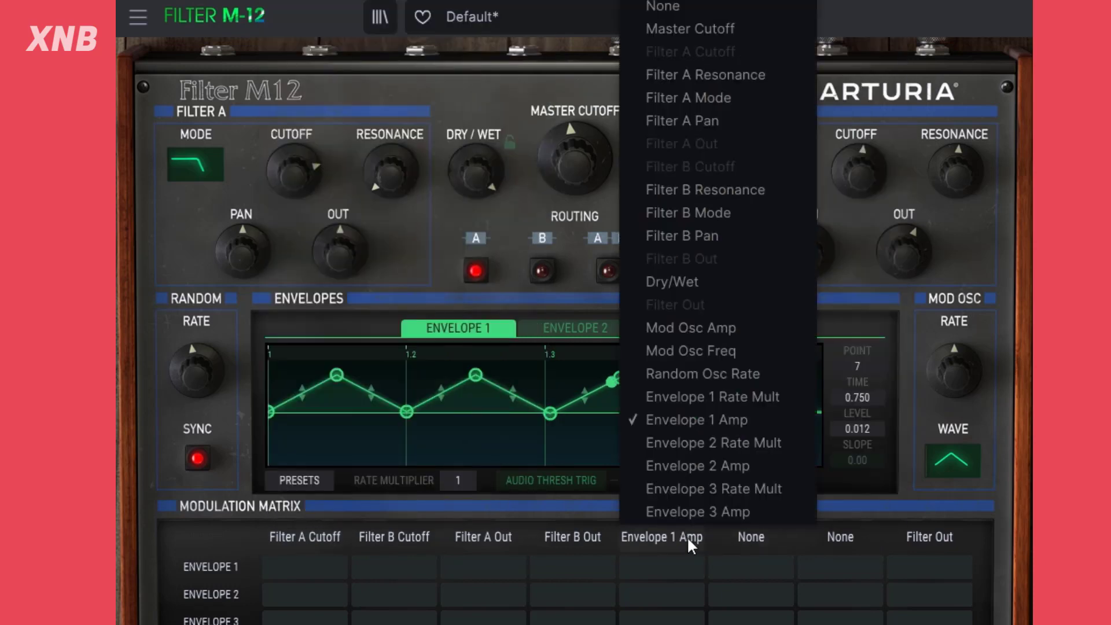
{"action": "left_click", "coordinate": [702, 7]}
{"action": "left_click", "coordinate": [566, 526]}
{"action": "left_click", "coordinate": [573, 8]}
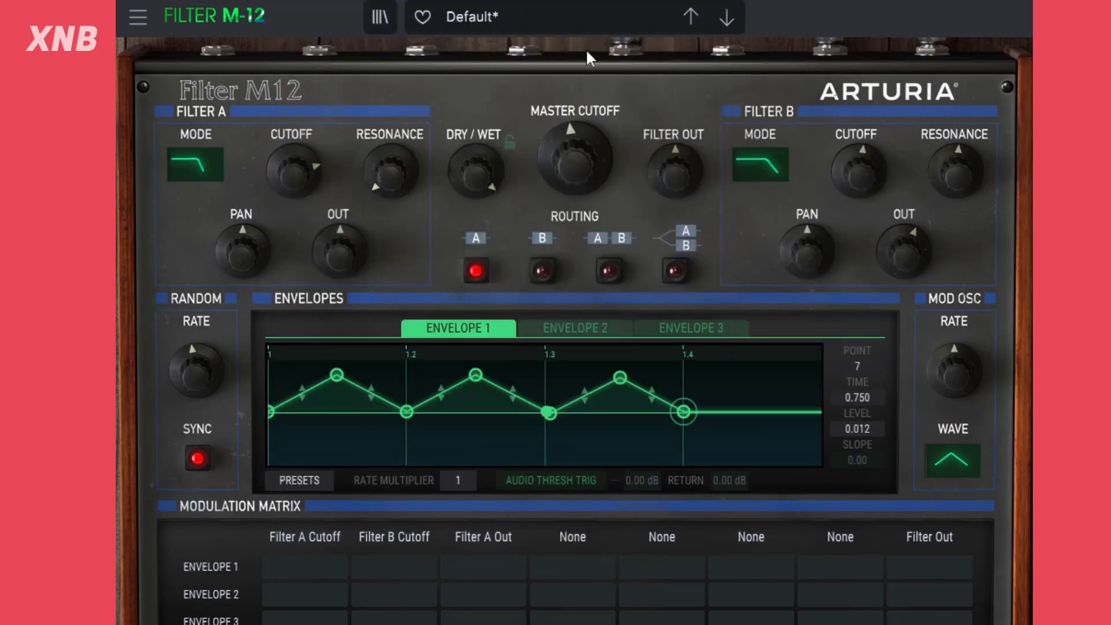
{"action": "left_click", "coordinate": [474, 544]}
{"action": "left_click", "coordinate": [498, 8]}
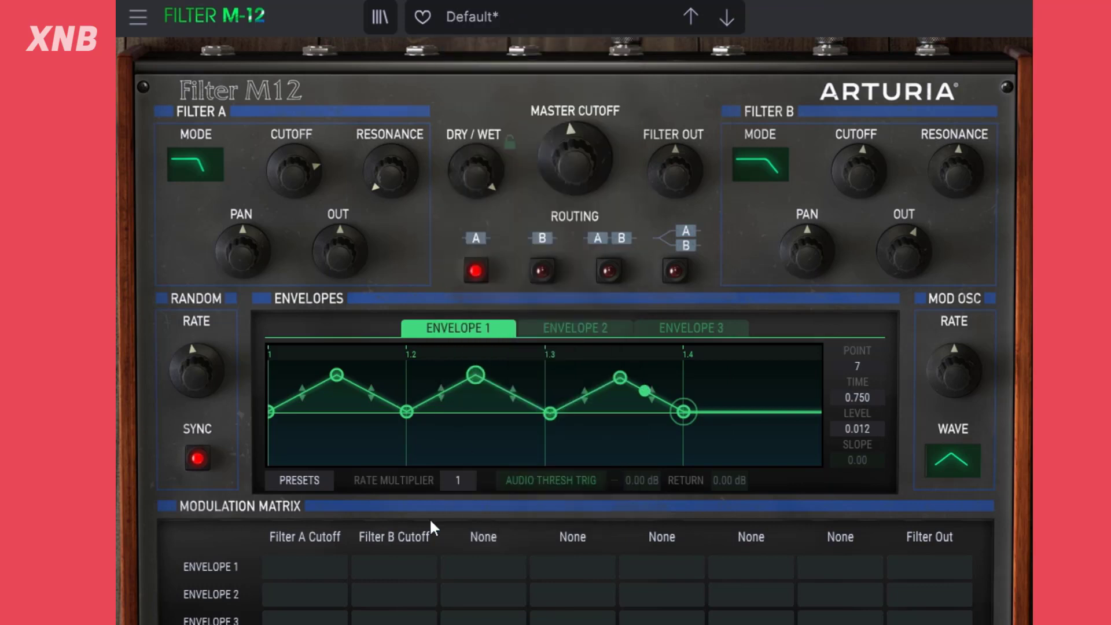
{"action": "left_click", "coordinate": [422, 532]}
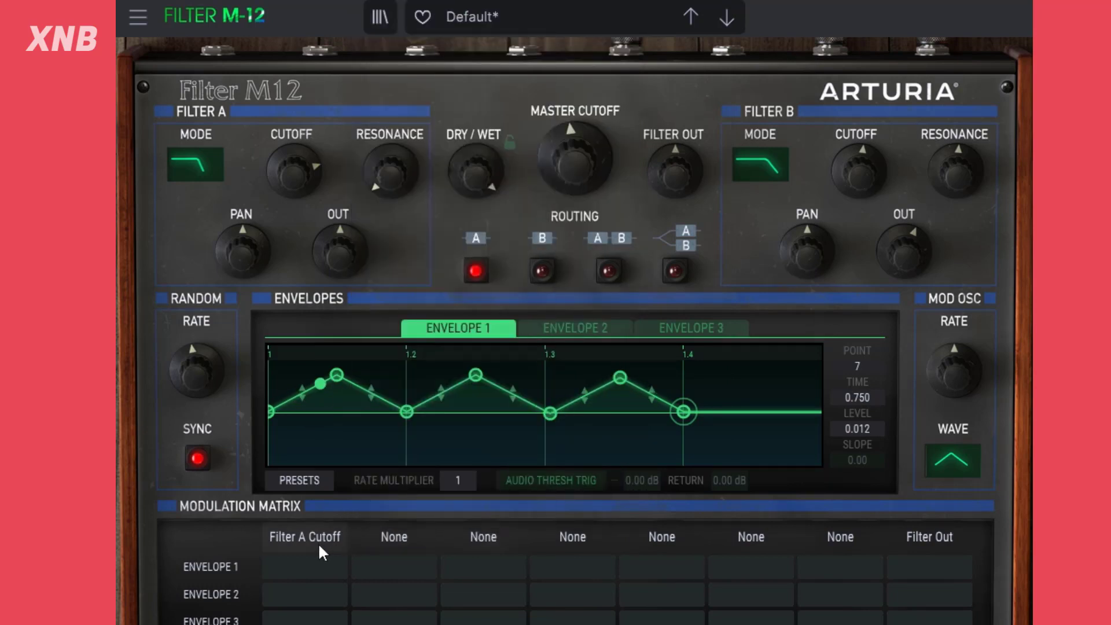
Step: Keep Filter A Cutoff as the first destination, lower Filter A's cutoff, and set Envelope 1's amount on it to 1.00
{"action": "left_click", "coordinate": [318, 539]}
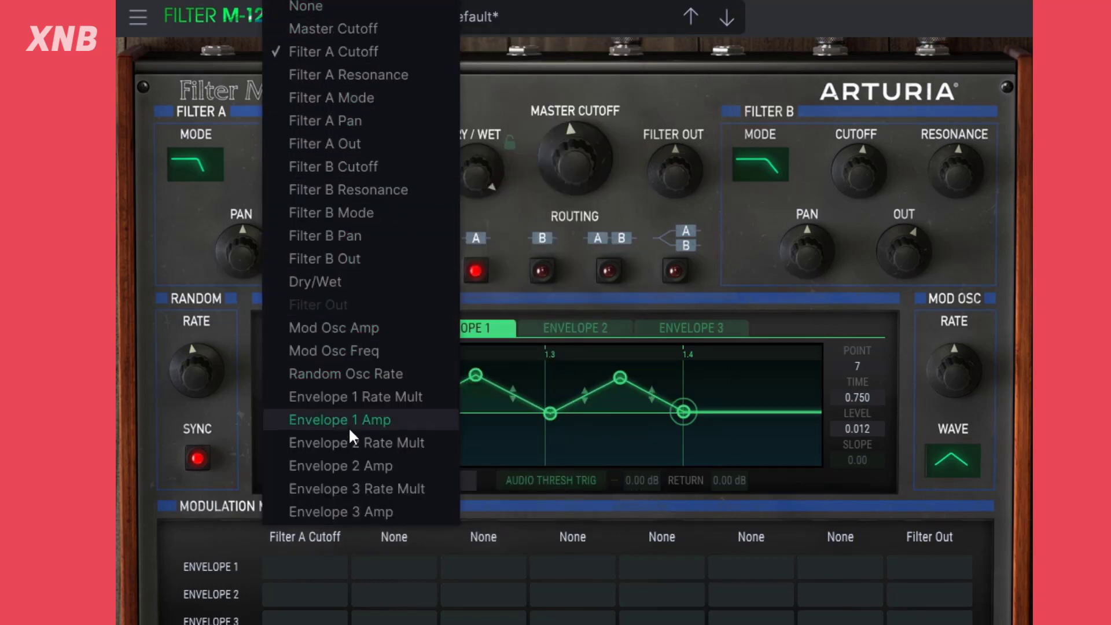
{"action": "left_click", "coordinate": [211, 535]}
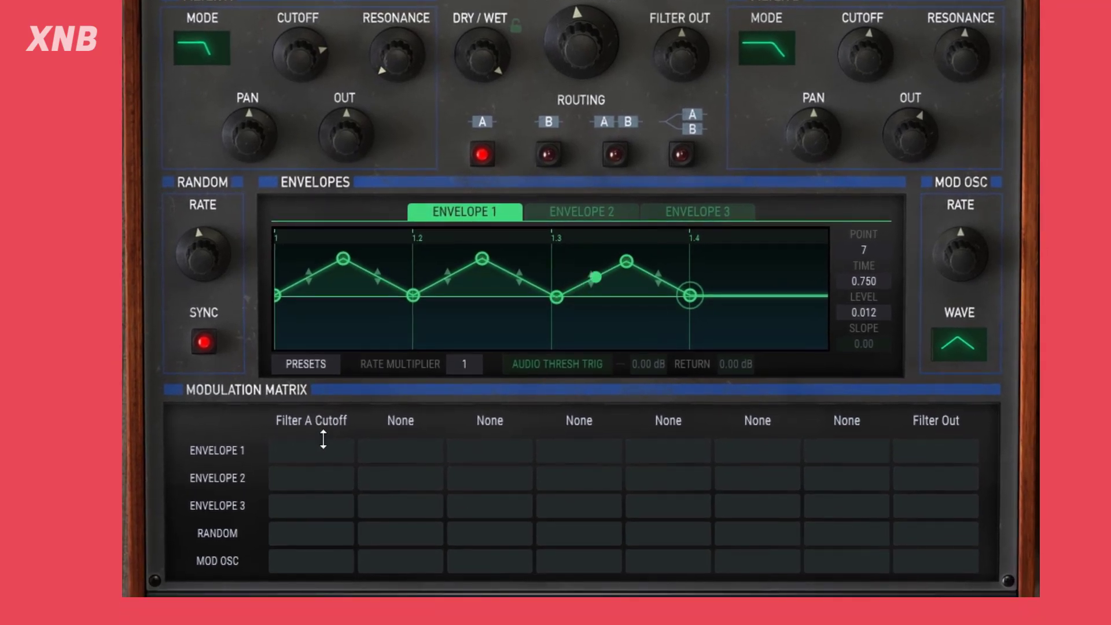
{"action": "left_click_drag", "start_coordinate": [346, 71], "coordinate": [294, 66]}
{"action": "left_click", "coordinate": [305, 449]}
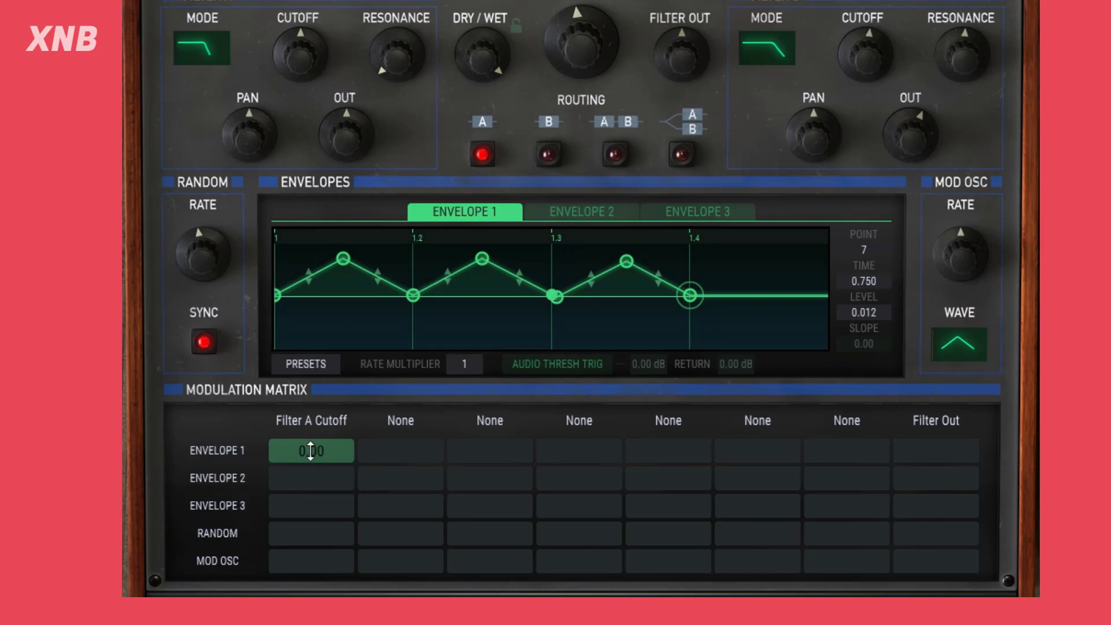
{"action": "mouse_move", "coordinate": [311, 451]}
{"action": "left_mouse_down"}
{"action": "mouse_move", "coordinate": [311, 417]}
{"action": "mouse_move", "coordinate": [306, 478]}
{"action": "mouse_move", "coordinate": [307, 450]}
{"action": "left_mouse_up"}
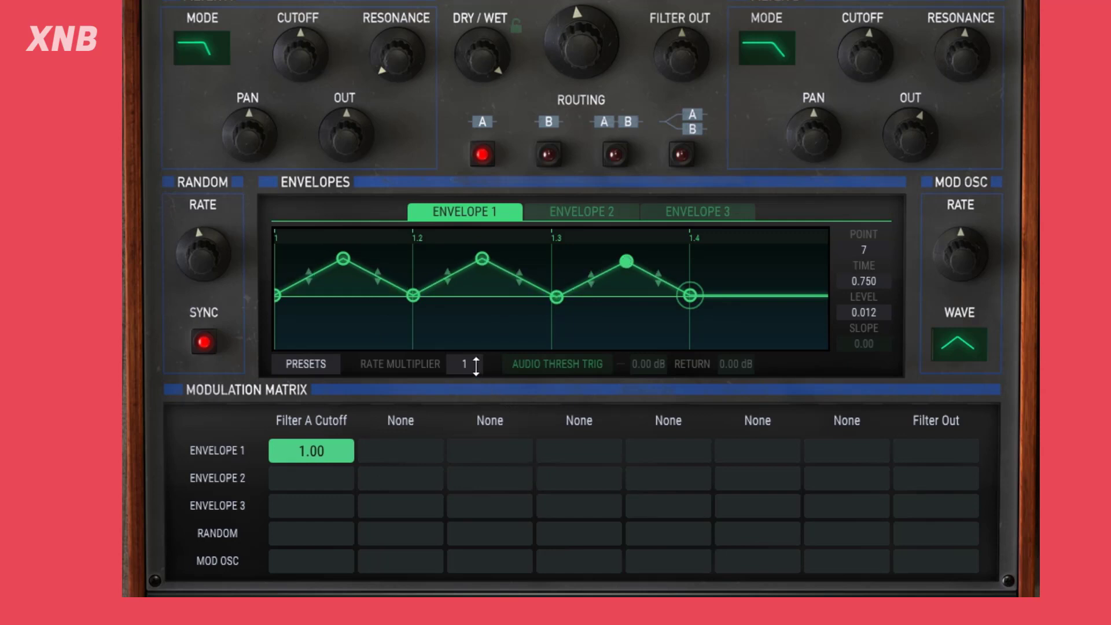
Step: Set Envelope 1's rate multiplier to 2 and raise Filter A's resonance slightly
{"action": "left_click_drag", "start_coordinate": [472, 365], "coordinate": [473, 364]}
{"action": "left_click_drag", "start_coordinate": [403, 63], "coordinate": [403, 48]}
Step: Try an Envelope 1 amount of -0.560 on Filter A Cutoff, and reset that matrix cell
{"action": "left_click_drag", "start_coordinate": [327, 451], "coordinate": [327, 545]}
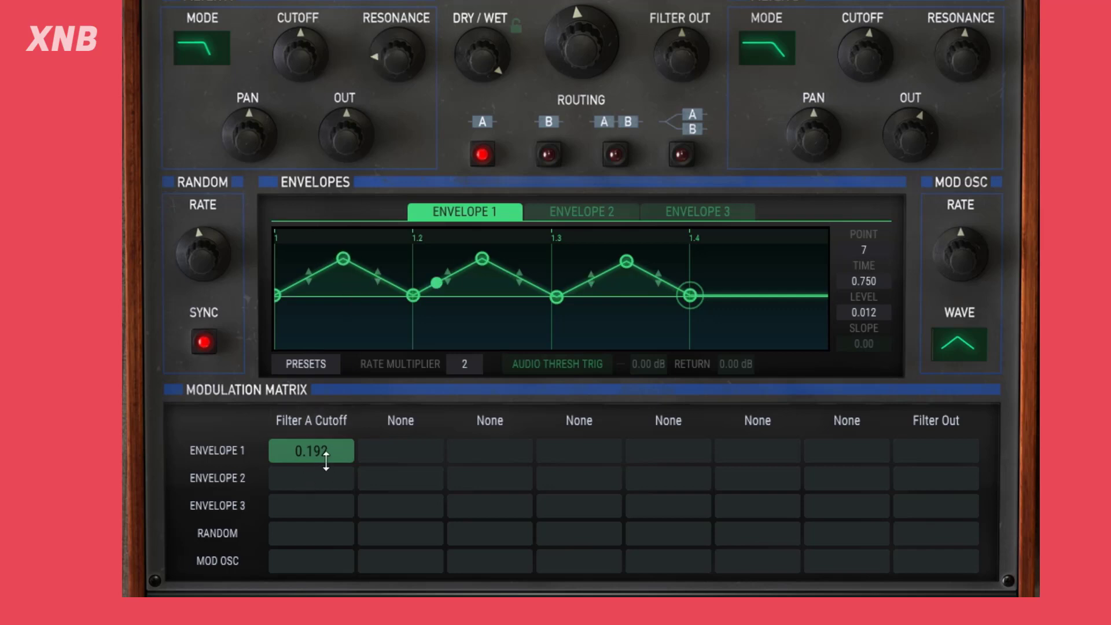
{"action": "left_click_drag", "start_coordinate": [324, 450], "coordinate": [324, 479]}
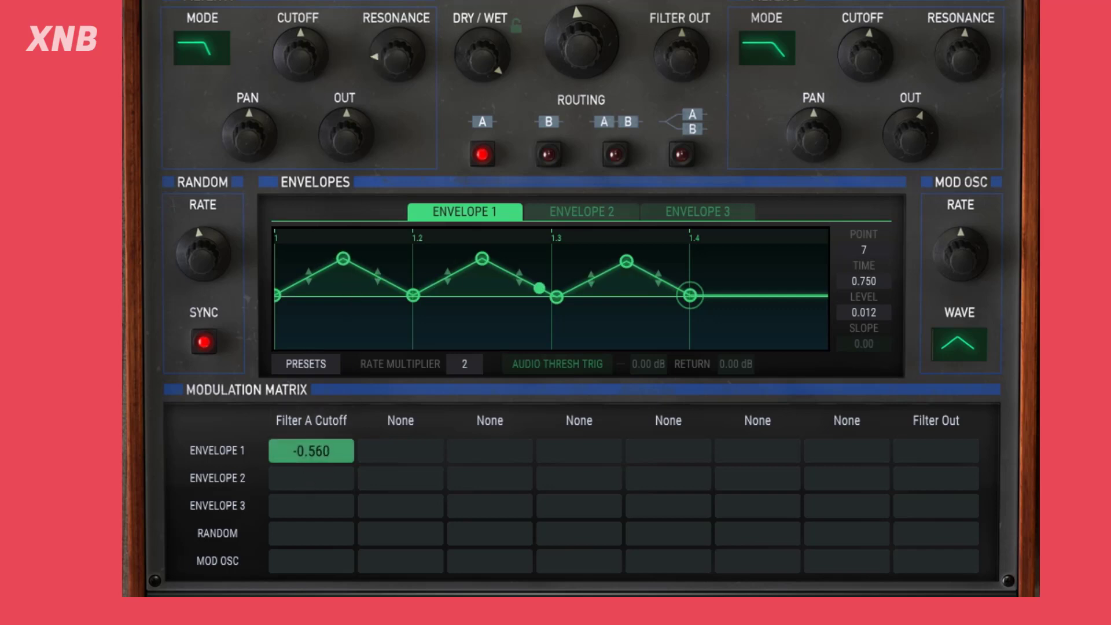
{"action": "double_click", "coordinate": [324, 451]}
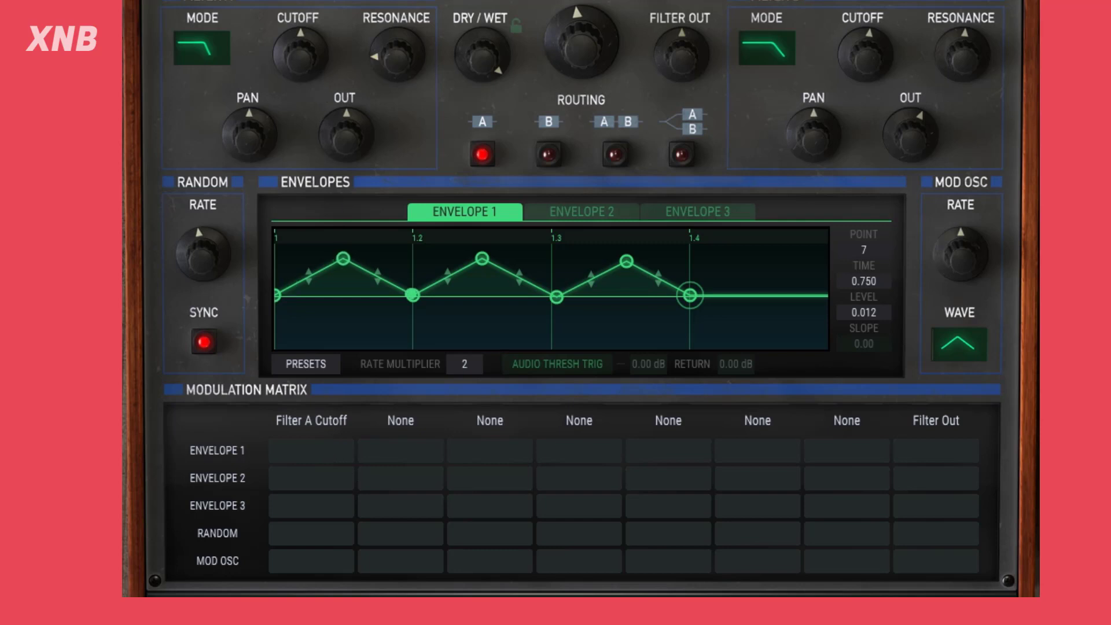
Step: Raise Filter A's cutoff and set Envelope 1's amount on Filter A Cutoff to 1.00
{"action": "left_click_drag", "start_coordinate": [301, 55], "coordinate": [301, 37]}
{"action": "left_click_drag", "start_coordinate": [325, 454], "coordinate": [326, 338]}
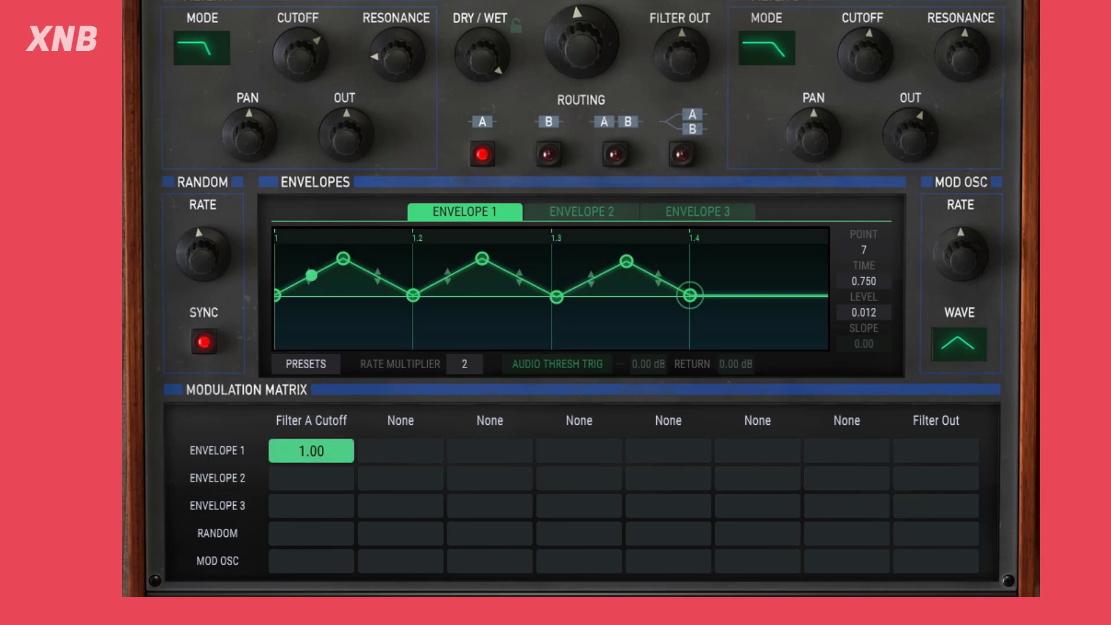
{"action": "left_click", "coordinate": [278, 296]}
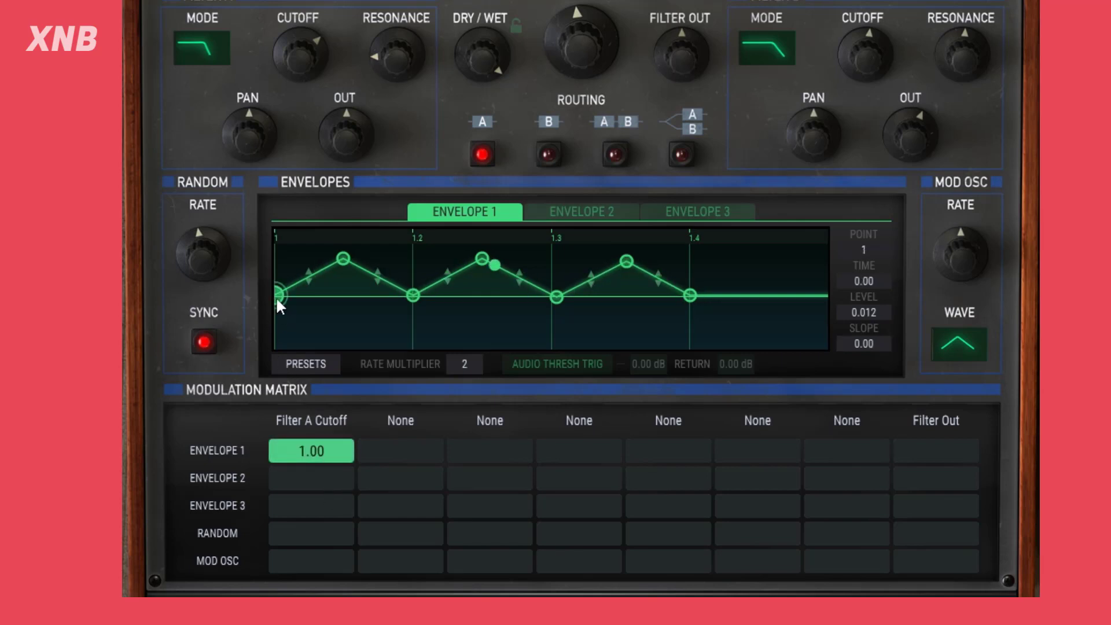
{"action": "left_click", "coordinate": [412, 296]}
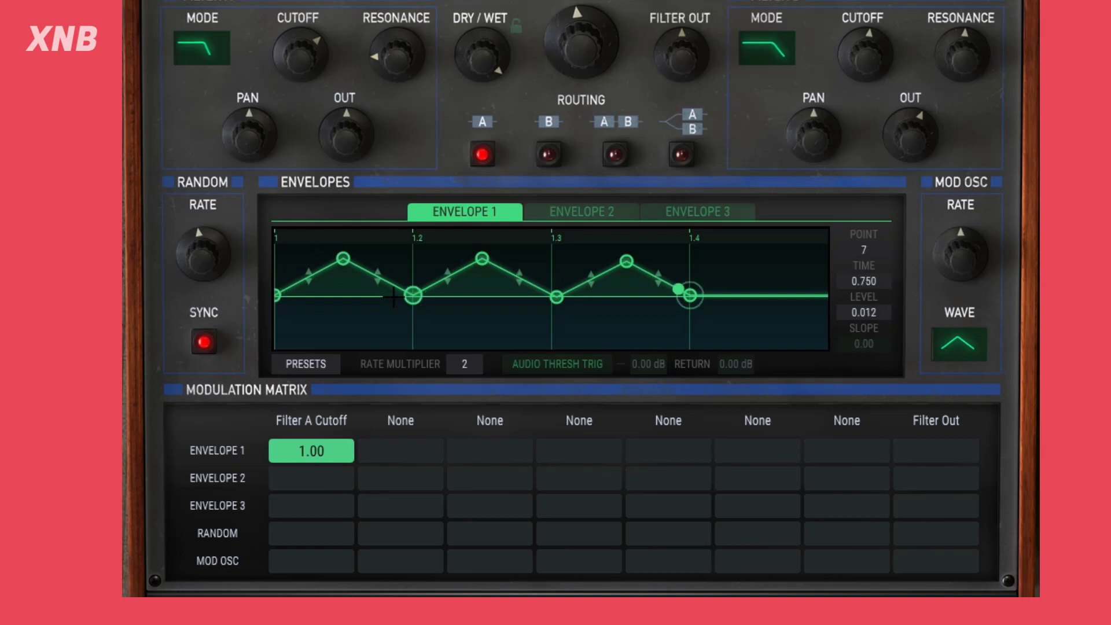
Step: Lower Filter A's cutoff to about 66
{"action": "left_click_drag", "start_coordinate": [304, 57], "coordinate": [304, 75]}
{"action": "left_click_drag", "start_coordinate": [294, 45], "coordinate": [294, 55]}
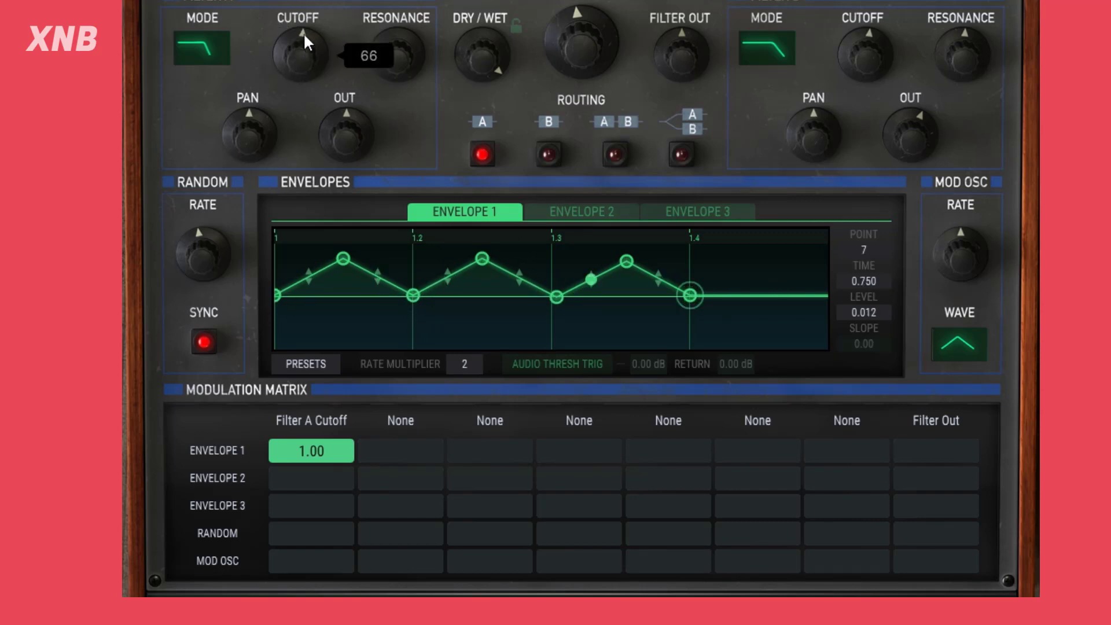
{"action": "left_click_drag", "start_coordinate": [301, 36], "coordinate": [301, 54]}
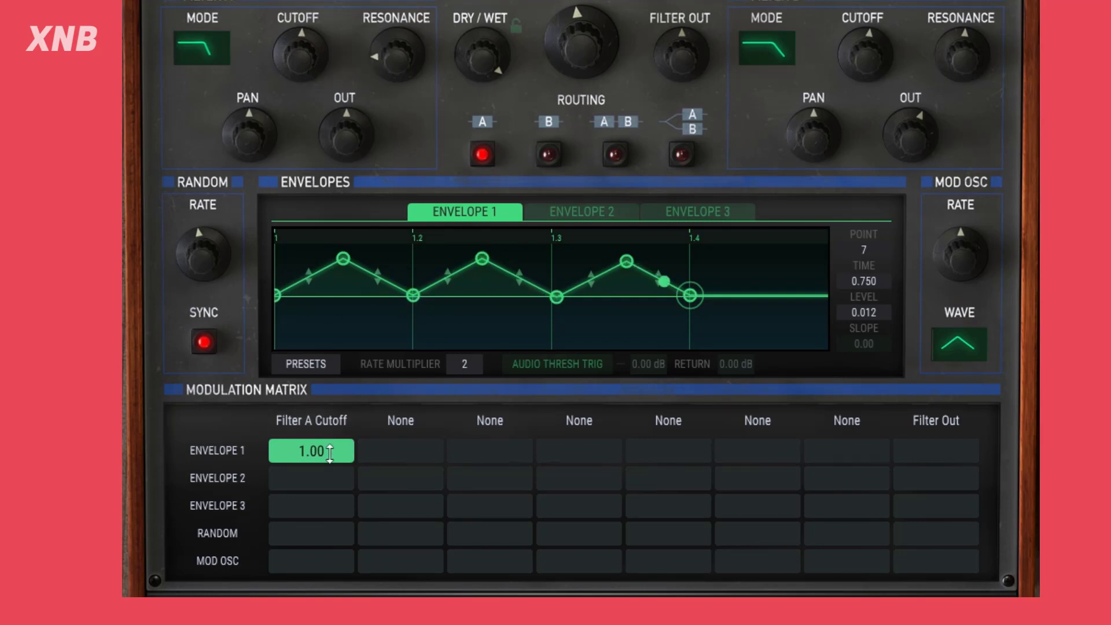
Step: Try an Envelope 1 amount of -0.600 on Filter A Cutoff with Filter A's cutoff raised
{"action": "left_click_drag", "start_coordinate": [330, 452], "coordinate": [329, 486]}
{"action": "left_click_drag", "start_coordinate": [302, 58], "coordinate": [321, 26]}
{"action": "left_click_drag", "start_coordinate": [324, 457], "coordinate": [324, 435]}
{"action": "left_click_drag", "start_coordinate": [294, 46], "coordinate": [294, 27]}
{"action": "left_click_drag", "start_coordinate": [329, 449], "coordinate": [329, 460]}
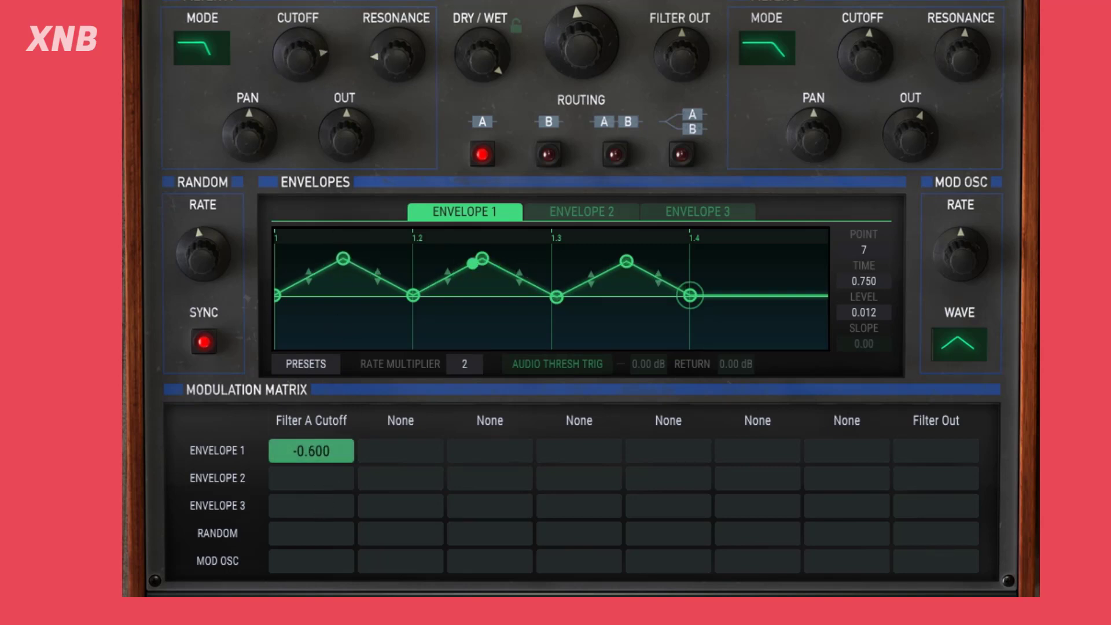
Step: Return Envelope 1's amount on Filter A Cutoff to 1.00 and lower Filter A's cutoff to about its midpoint
{"action": "mouse_move", "coordinate": [299, 54]}
{"action": "left_mouse_down"}
{"action": "mouse_move", "coordinate": [300, 66]}
{"action": "mouse_move", "coordinate": [287, 47]}
{"action": "mouse_move", "coordinate": [296, 64]}
{"action": "mouse_move", "coordinate": [297, 44]}
{"action": "mouse_move", "coordinate": [307, 79]}
{"action": "mouse_move", "coordinate": [306, 55]}
{"action": "left_mouse_up"}
{"action": "left_click_drag", "start_coordinate": [310, 457], "coordinate": [315, 445]}
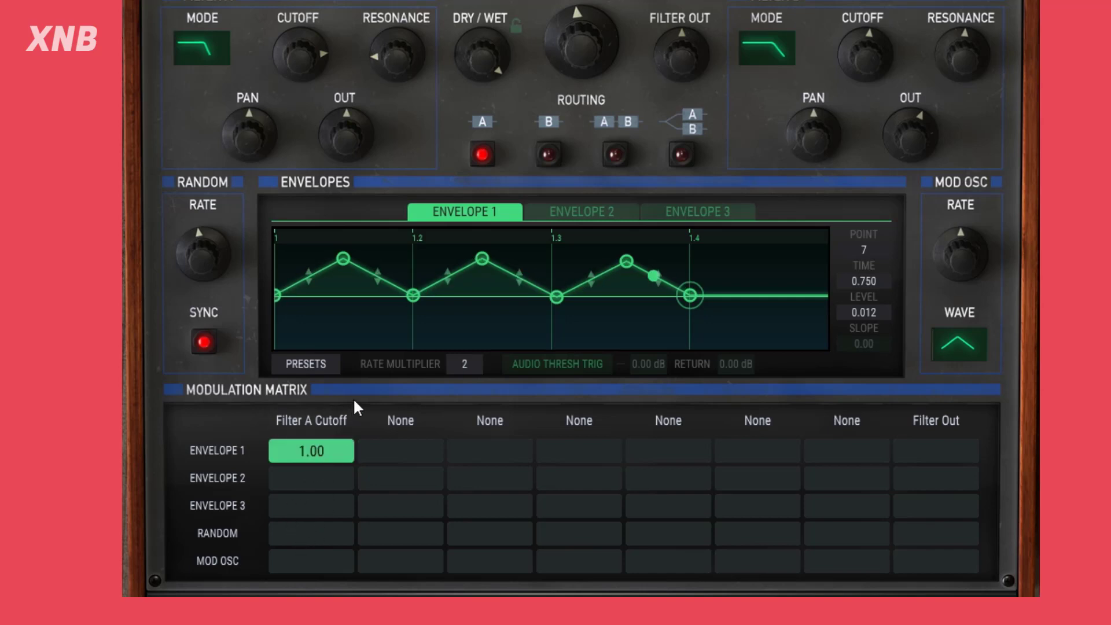
{"action": "mouse_move", "coordinate": [305, 57]}
{"action": "left_click_drag", "start_coordinate": [305, 57], "coordinate": [305, 79]}
Step: Turn Envelope 1's first peak into a shallow dip below zero and lower point 4, at time 0.375, to level 0.735
{"action": "left_click", "coordinate": [346, 259]}
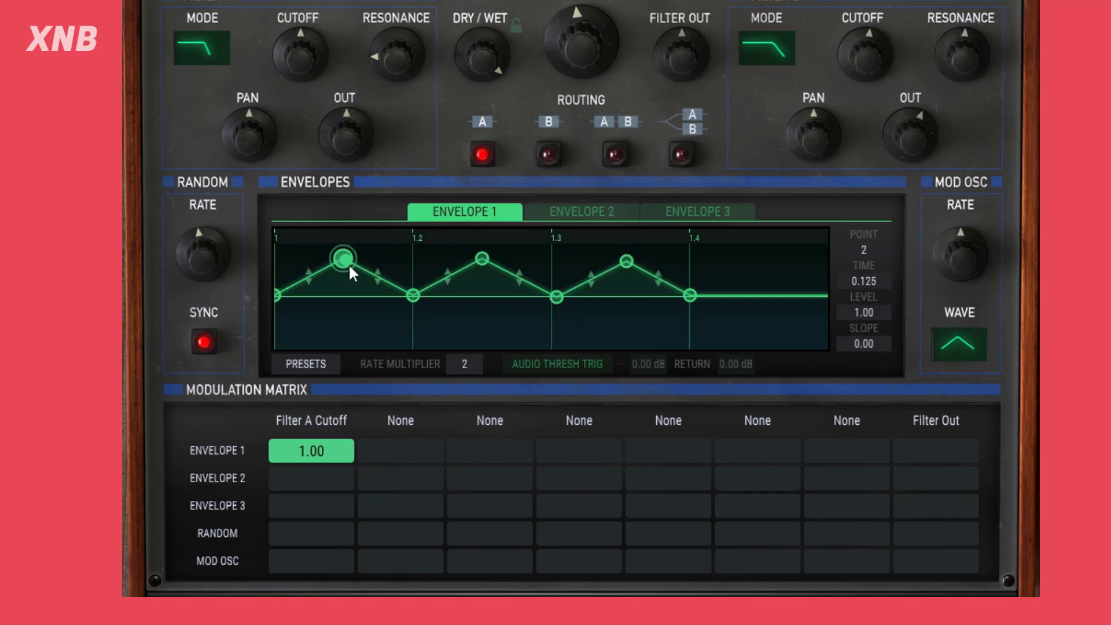
{"action": "left_click_drag", "start_coordinate": [346, 260], "coordinate": [345, 346]}
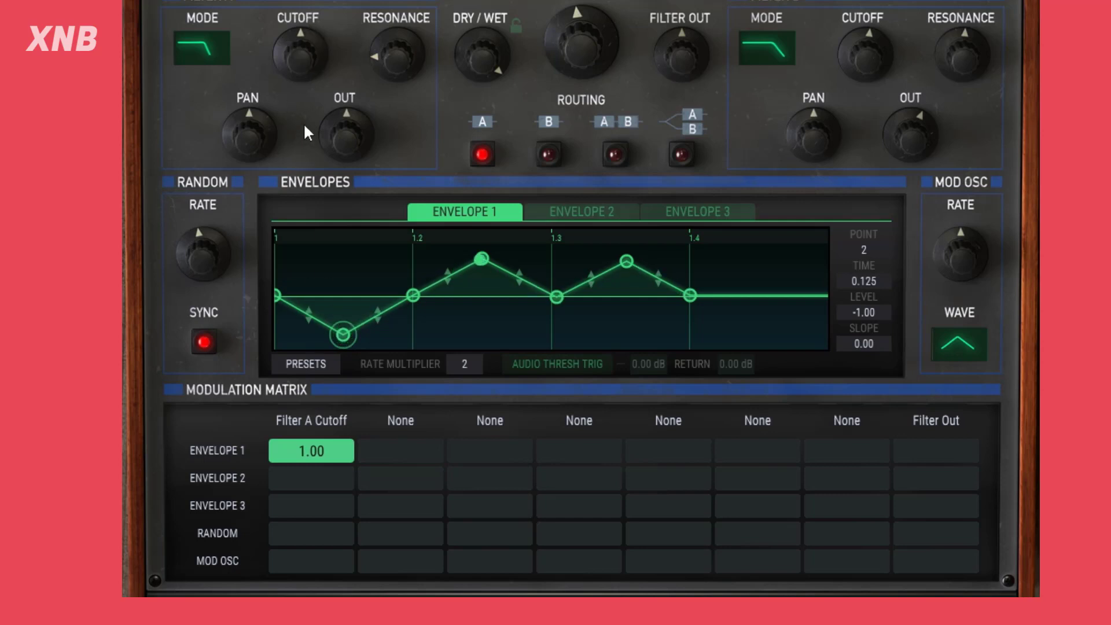
{"action": "mouse_move", "coordinate": [300, 54]}
{"action": "left_mouse_down"}
{"action": "mouse_move", "coordinate": [300, 64]}
{"action": "mouse_move", "coordinate": [300, 35]}
{"action": "left_mouse_up"}
{"action": "left_click_drag", "start_coordinate": [347, 333], "coordinate": [342, 311]}
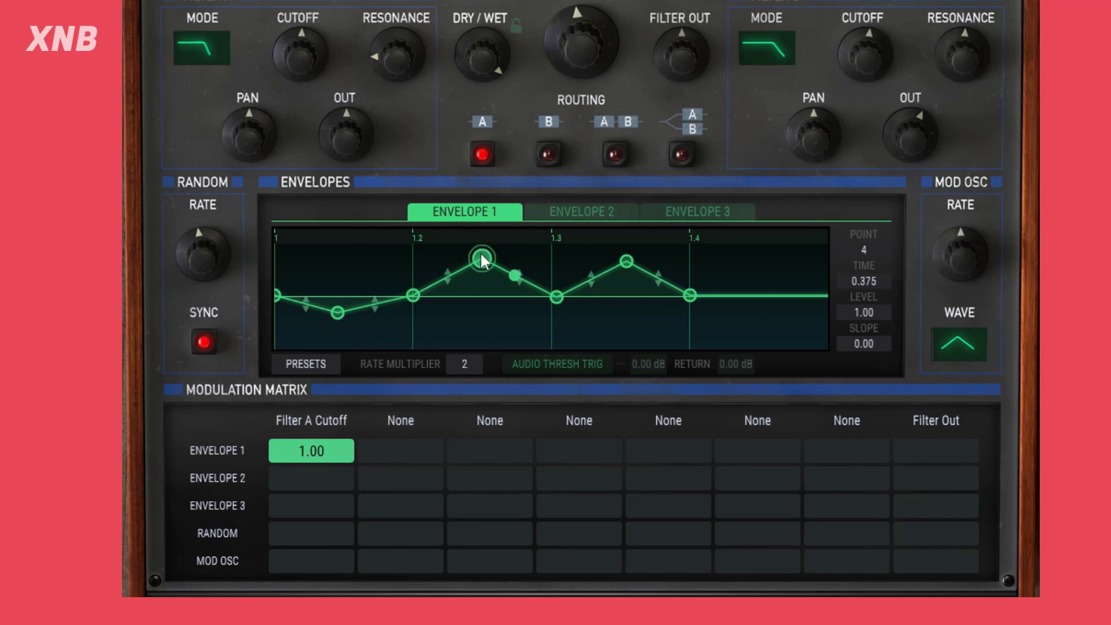
{"action": "mouse_move", "coordinate": [481, 258]}
{"action": "left_mouse_down"}
{"action": "mouse_move", "coordinate": [480, 281]}
{"action": "mouse_move", "coordinate": [478, 259]}
{"action": "left_mouse_up"}
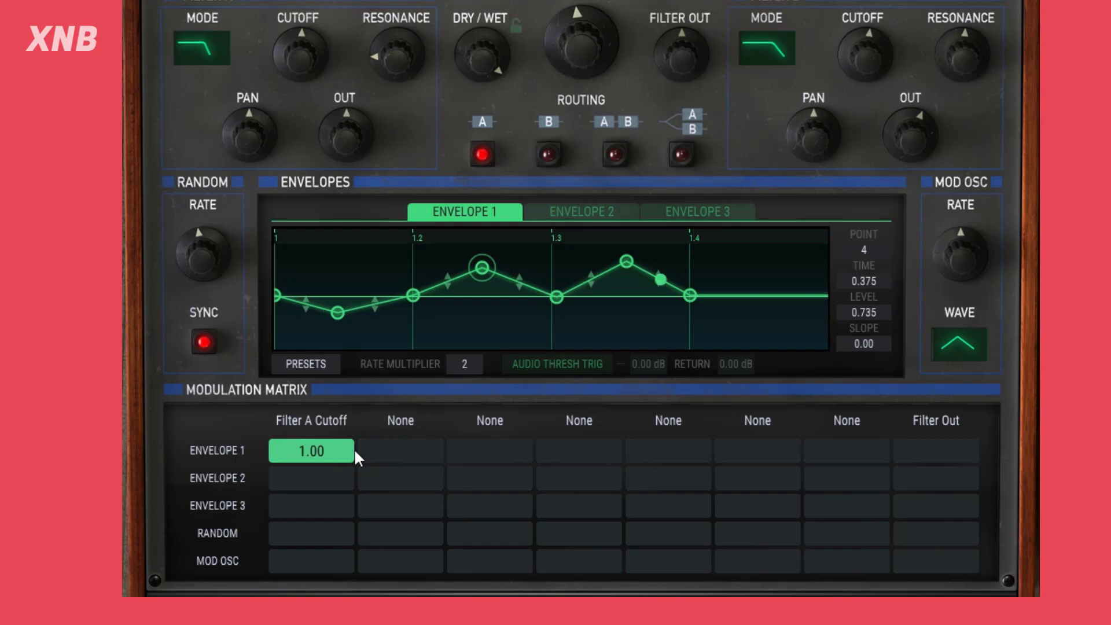
Step: Raise Filter A's resonance and set Envelope 1's amount in the second matrix column to 1.00
{"action": "left_click_drag", "start_coordinate": [416, 71], "coordinate": [416, 53]}
{"action": "left_click", "coordinate": [409, 452]}
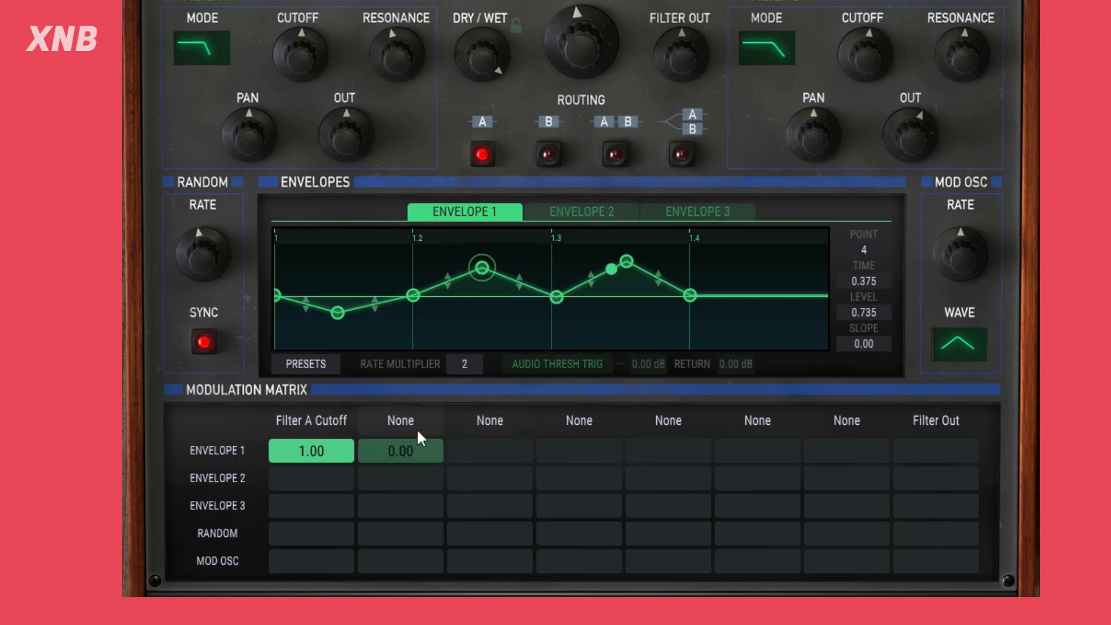
{"action": "left_click_drag", "start_coordinate": [403, 452], "coordinate": [403, 428]}
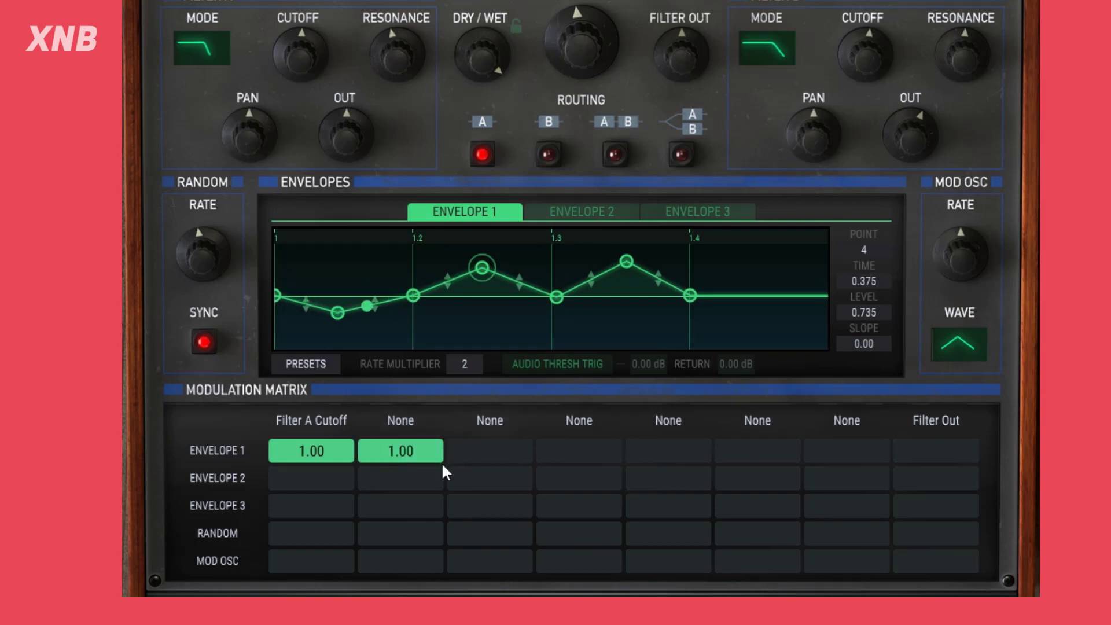
Step: Assign the second matrix column to Filter A Resonance and lower Filter A's resonance to 12
{"action": "left_click_drag", "start_coordinate": [379, 47], "coordinate": [448, 77]}
{"action": "left_click", "coordinate": [403, 420]}
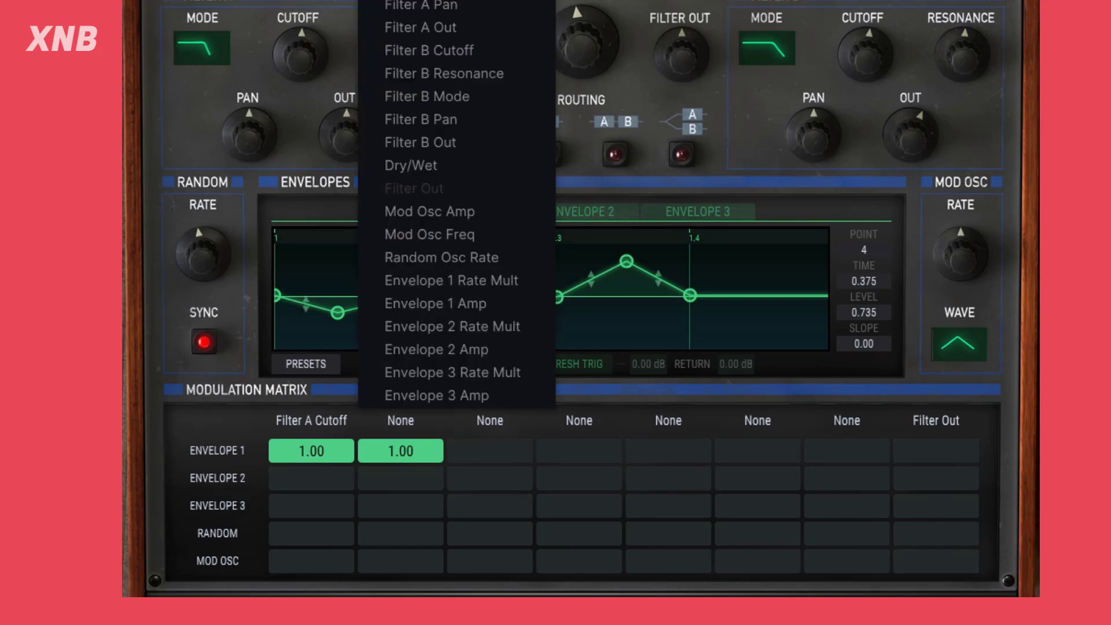
{"action": "left_click", "coordinate": [426, 0]}
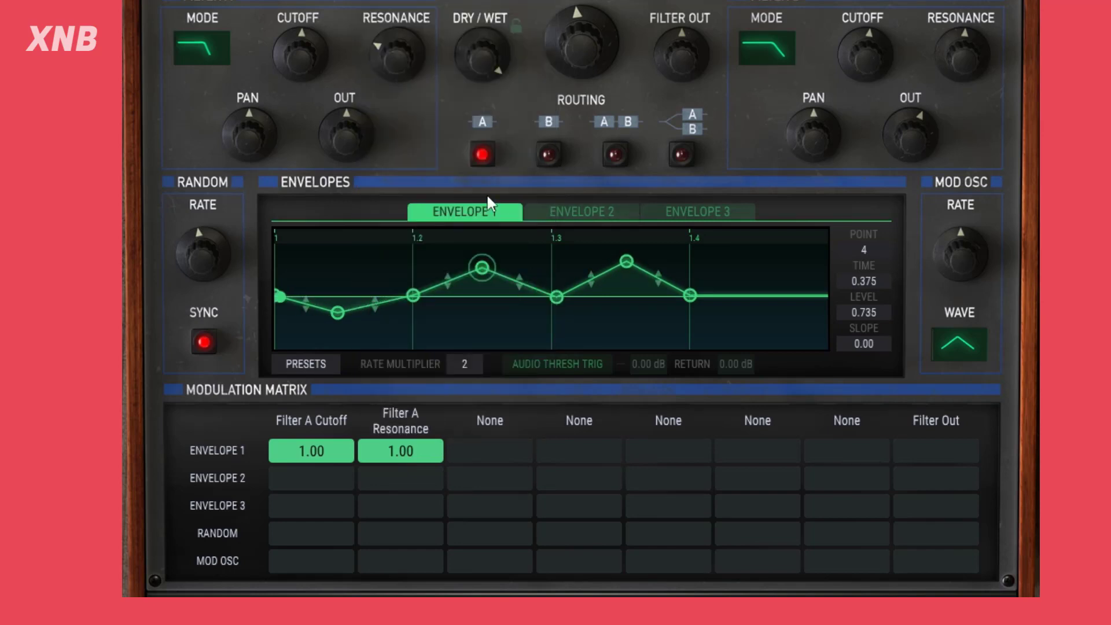
{"action": "mouse_move", "coordinate": [405, 67]}
{"action": "left_mouse_down"}
{"action": "mouse_move", "coordinate": [405, 52]}
{"action": "mouse_move", "coordinate": [398, 65]}
{"action": "left_mouse_up"}
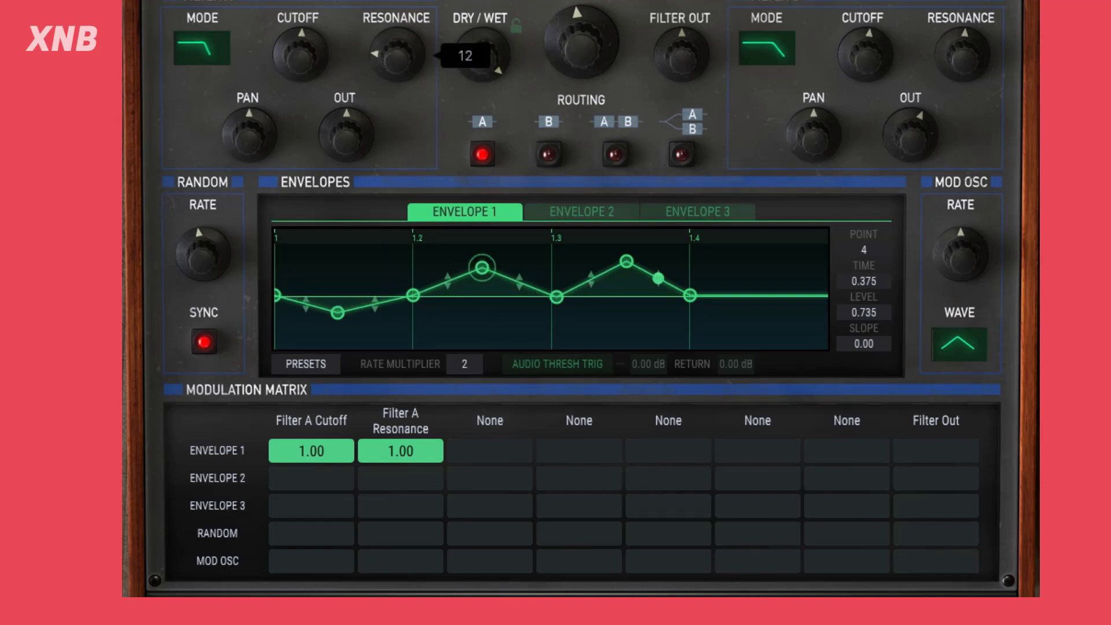
Step: Assign the third modulation matrix column to Filter A Mode
{"action": "left_click", "coordinate": [477, 422]}
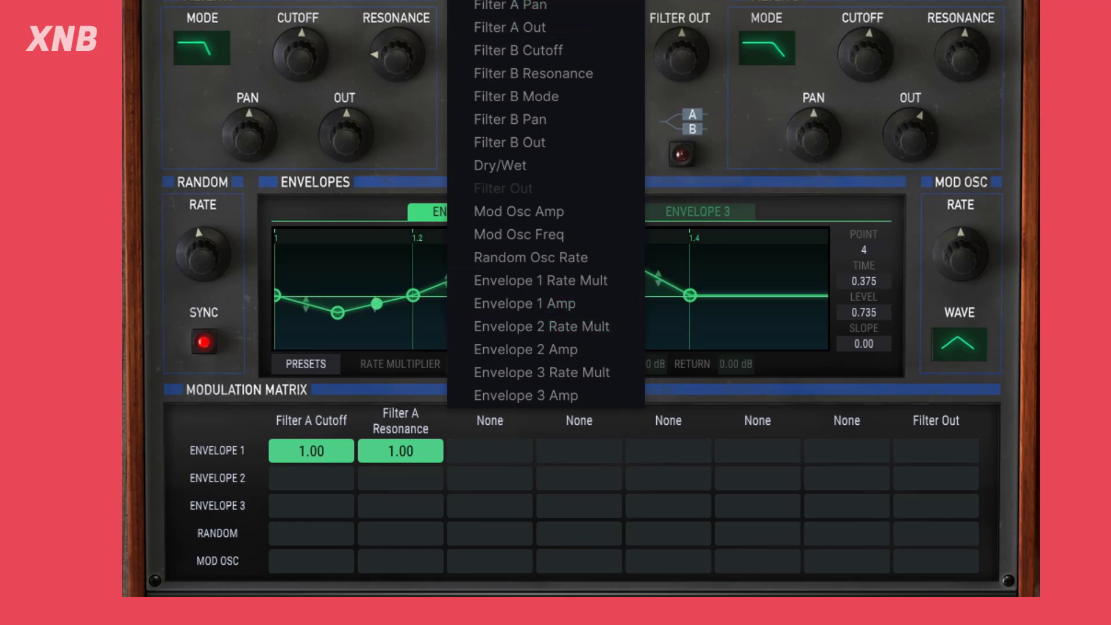
{"action": "left_click", "coordinate": [511, 0]}
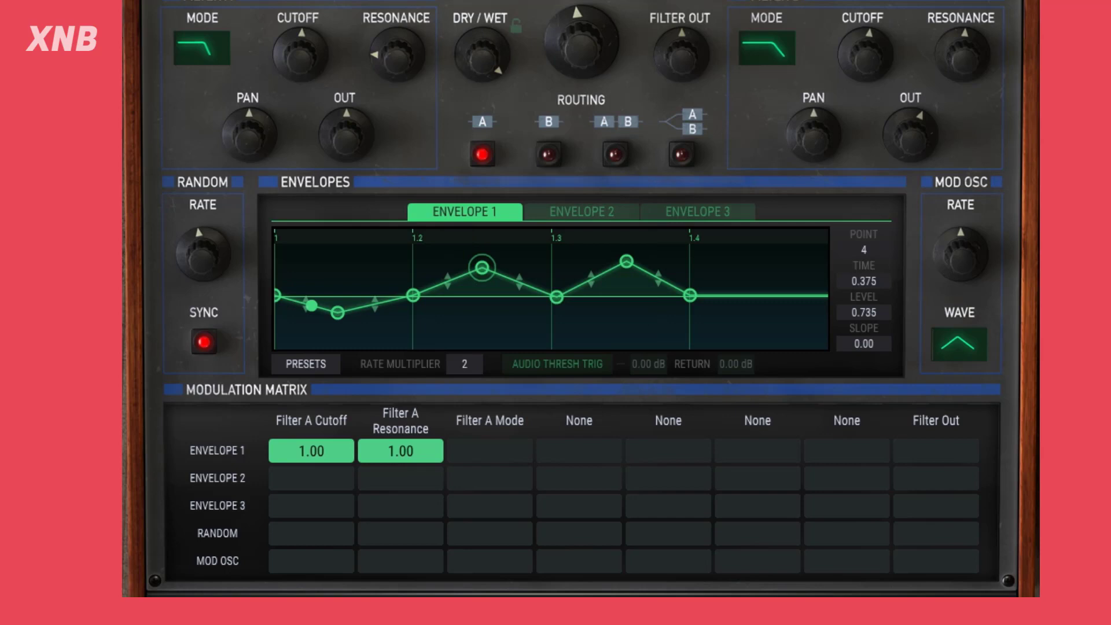
{"action": "left_click", "coordinate": [489, 458]}
Step: Review Filter A's available filter modes and set Envelope 1's amount on Filter A Mode to 0.504
{"action": "left_click", "coordinate": [191, 56]}
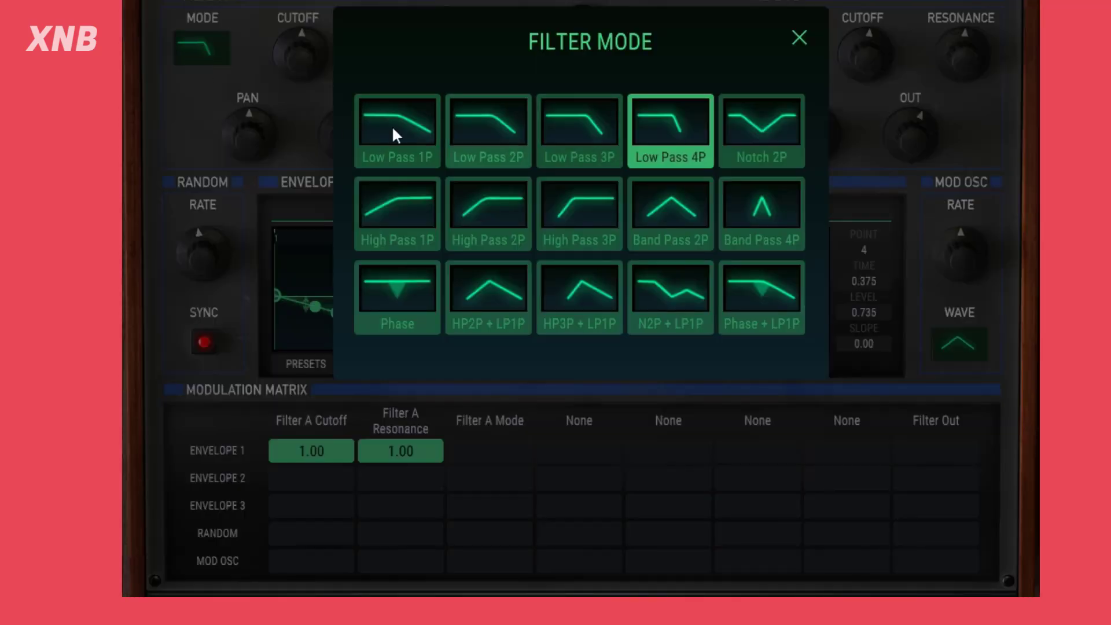
{"action": "left_click", "coordinate": [546, 425]}
{"action": "left_click_drag", "start_coordinate": [490, 451], "coordinate": [490, 392]}
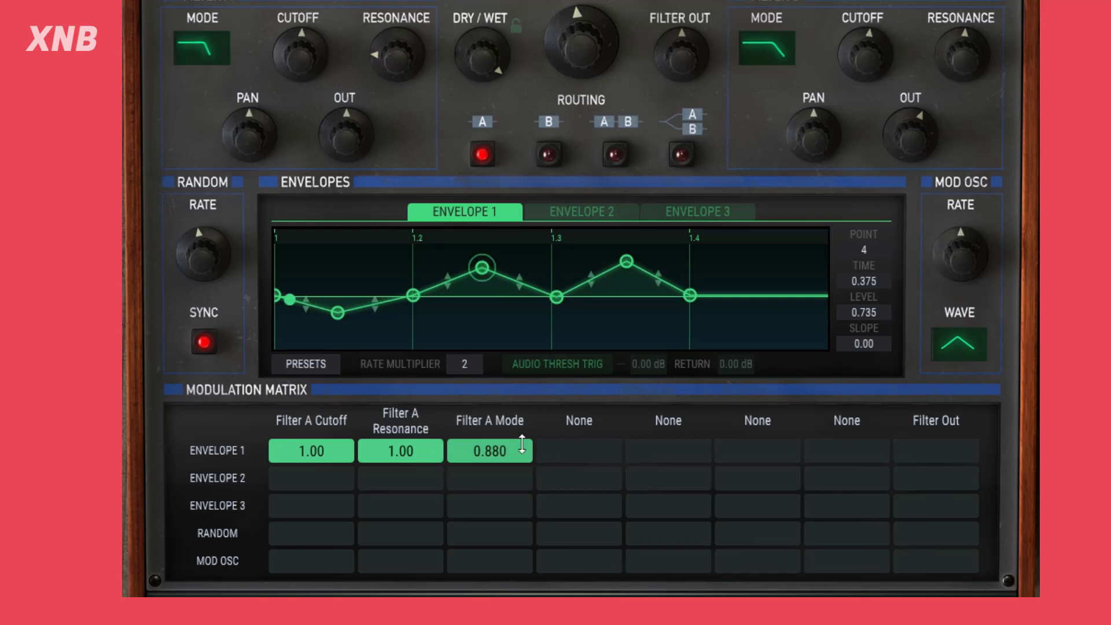
{"action": "left_click_drag", "start_coordinate": [522, 444], "coordinate": [522, 469]}
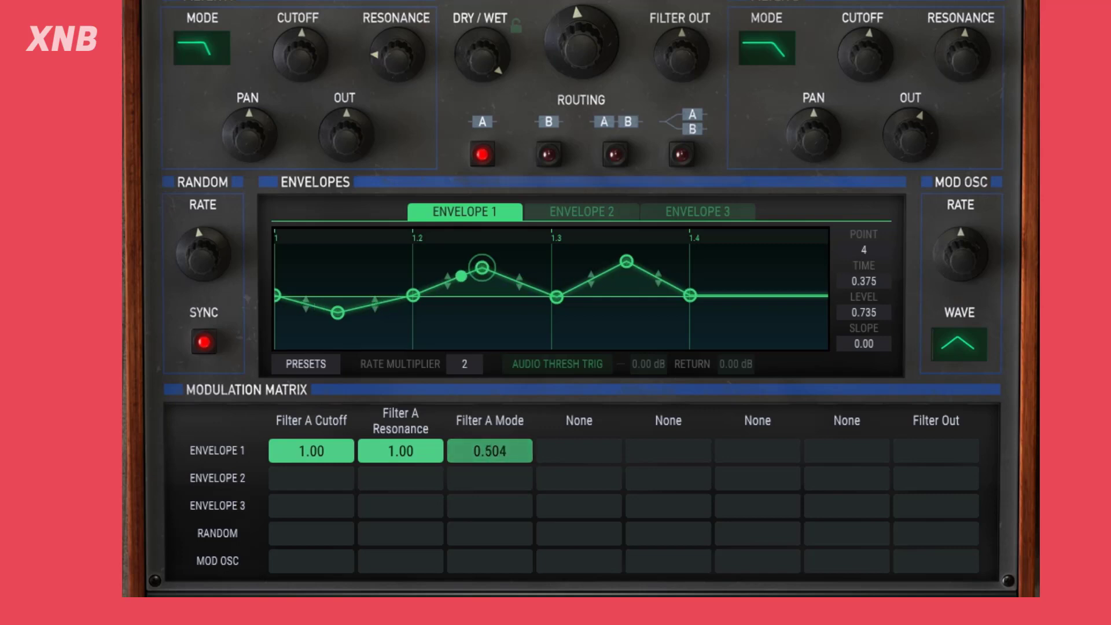
Step: Set Envelope 1's rate multiplier to 0.125 and clear its amount on Filter A Mode
{"action": "left_click_drag", "start_coordinate": [465, 364], "coordinate": [465, 396]}
{"action": "left_click_drag", "start_coordinate": [499, 453], "coordinate": [510, 475]}
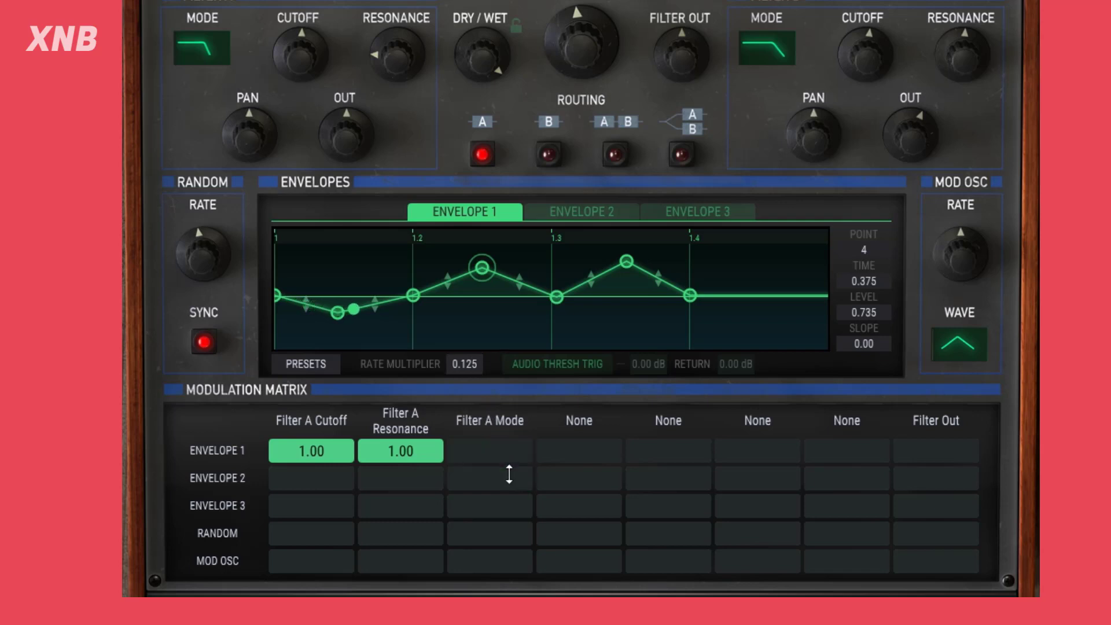
Step: Assign the third modulation matrix column to Envelope 1 Amp and review the other available modulation destinations
{"action": "left_click", "coordinate": [513, 417]}
{"action": "left_click", "coordinate": [524, 302]}
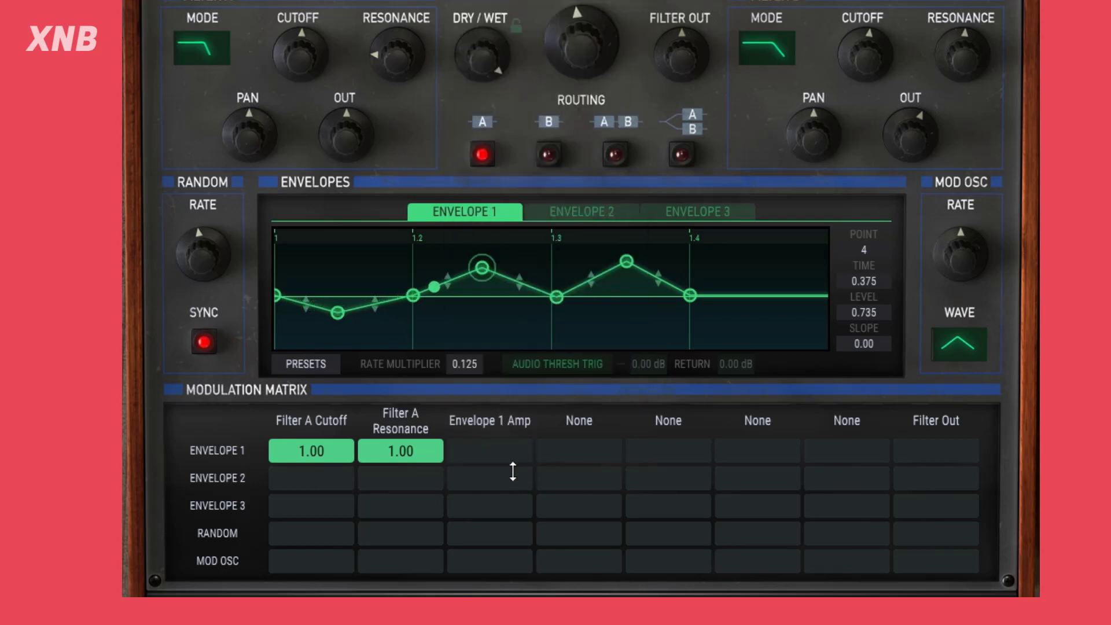
{"action": "left_click", "coordinate": [505, 418]}
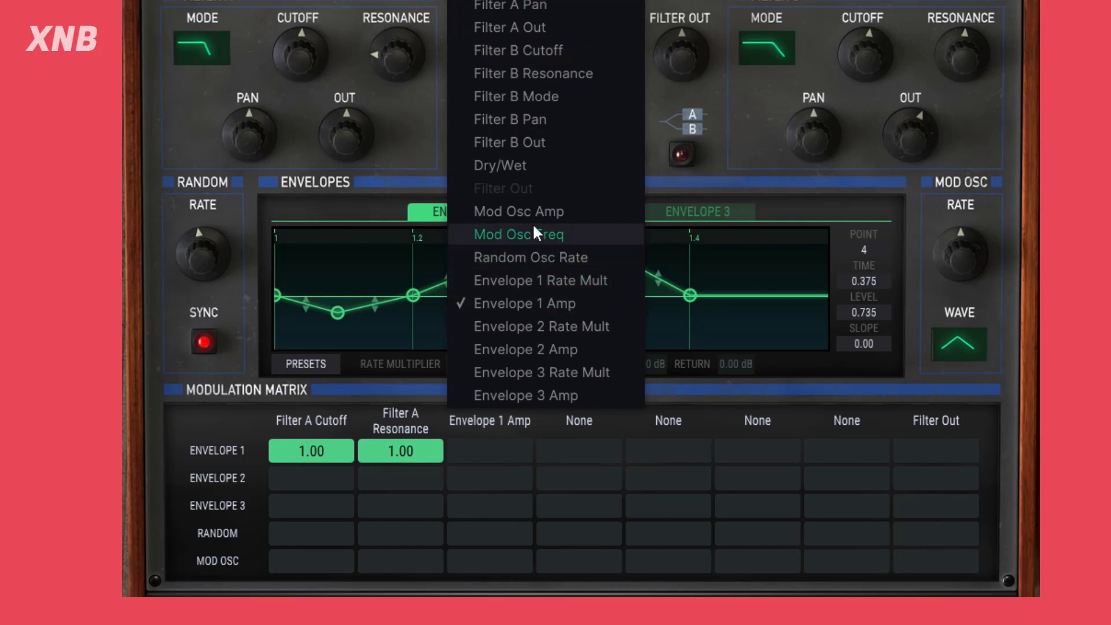
{"action": "left_click", "coordinate": [238, 409]}
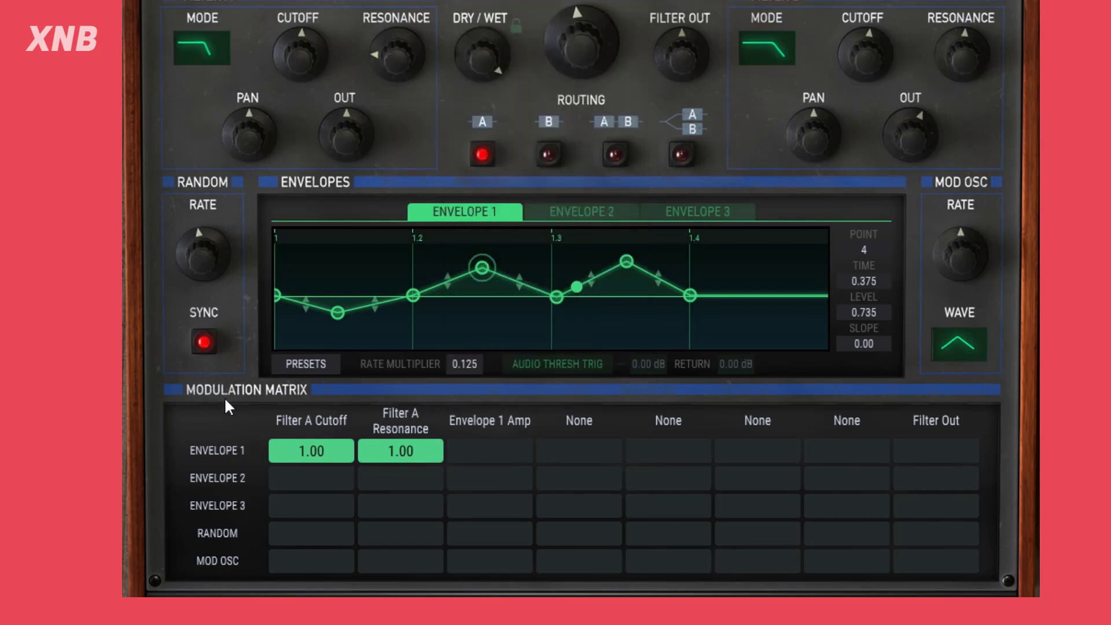
Step: Set the third matrix column's destination to None and Envelope 1's rate multiplier to 2
{"action": "left_click", "coordinate": [484, 421]}
{"action": "left_click", "coordinate": [488, 1]}
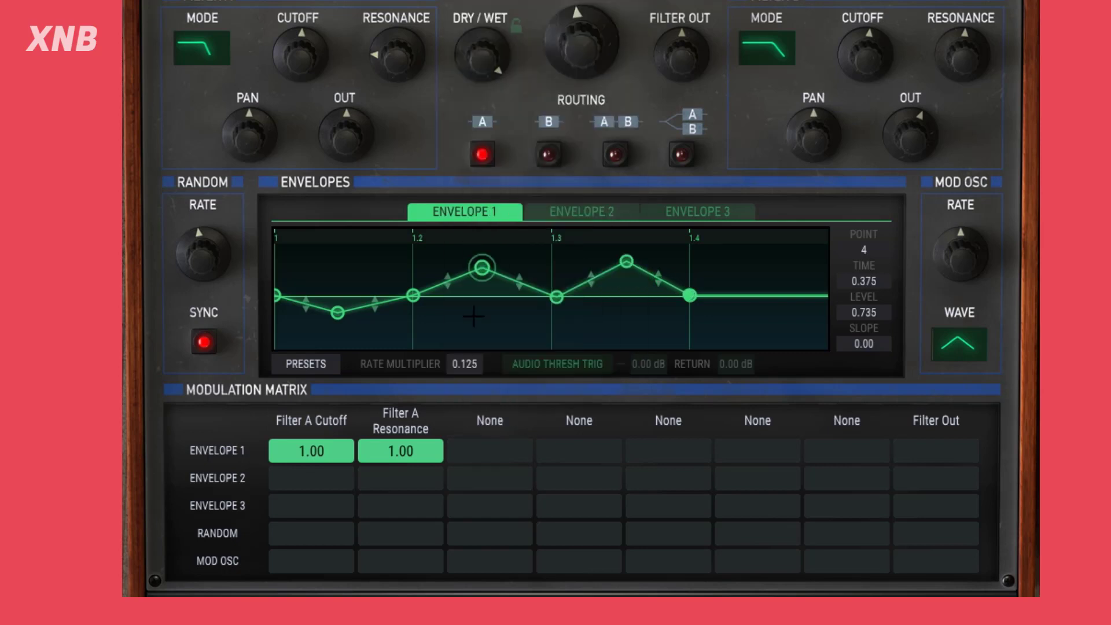
{"action": "double_click", "coordinate": [476, 361]}
{"action": "left_click_drag", "start_coordinate": [465, 369], "coordinate": [465, 359]}
Step: Try the Dotted and Groove envelope presets on Envelope 1
{"action": "left_click", "coordinate": [317, 364]}
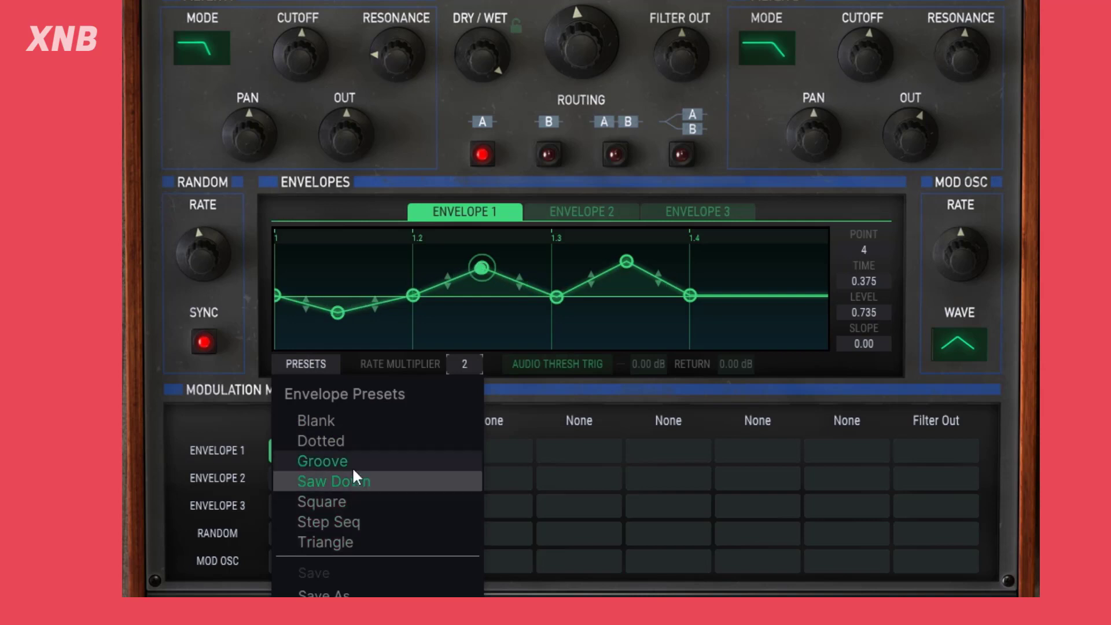
{"action": "left_click", "coordinate": [338, 441]}
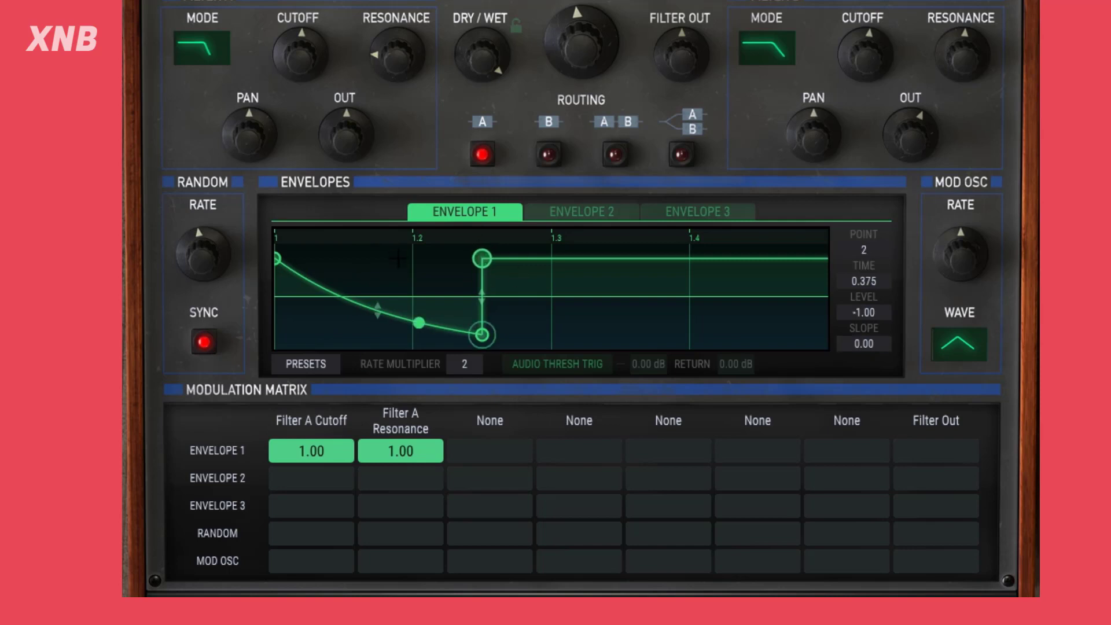
{"action": "left_click", "coordinate": [320, 363]}
{"action": "left_click", "coordinate": [336, 461]}
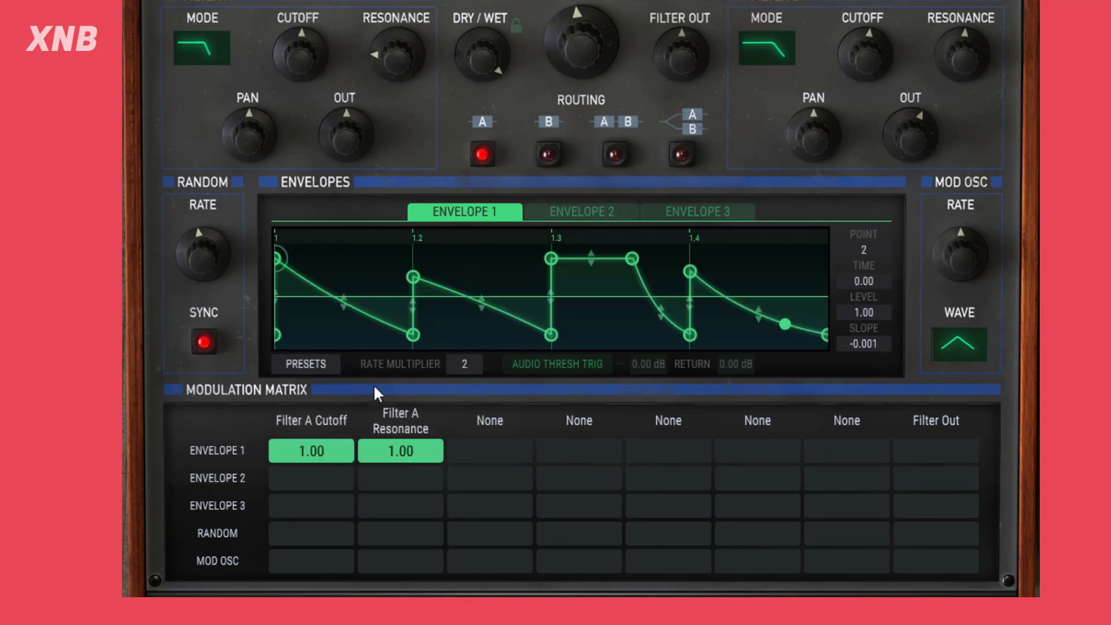
Step: Load the Saw Down preset into Envelope 1 and set its rate multiplier to 8
{"action": "left_click", "coordinate": [315, 365]}
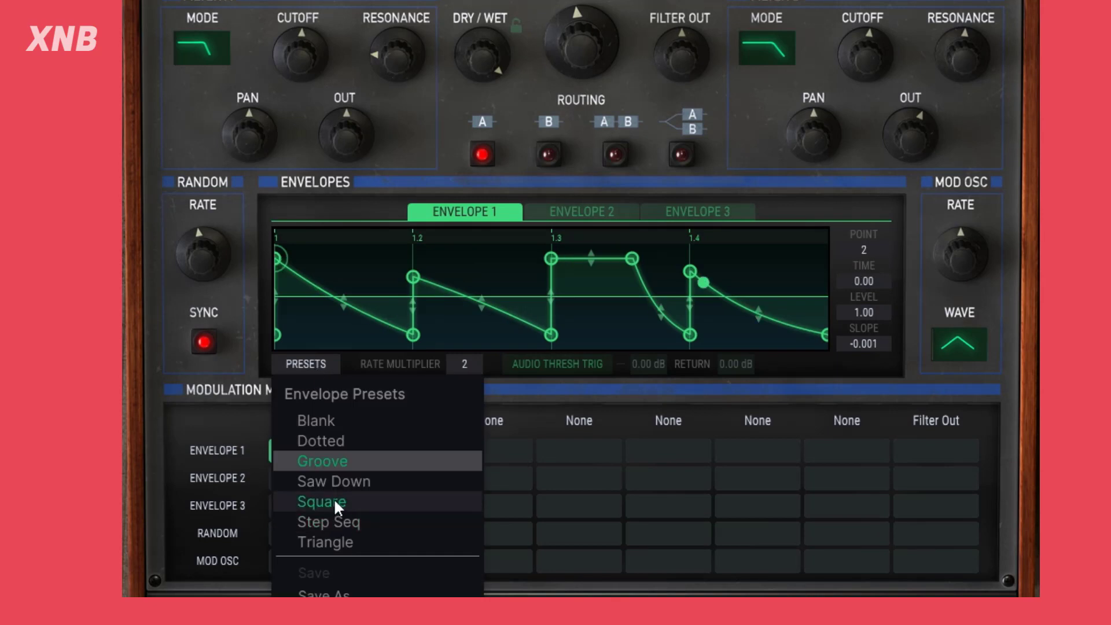
{"action": "left_click", "coordinate": [335, 479]}
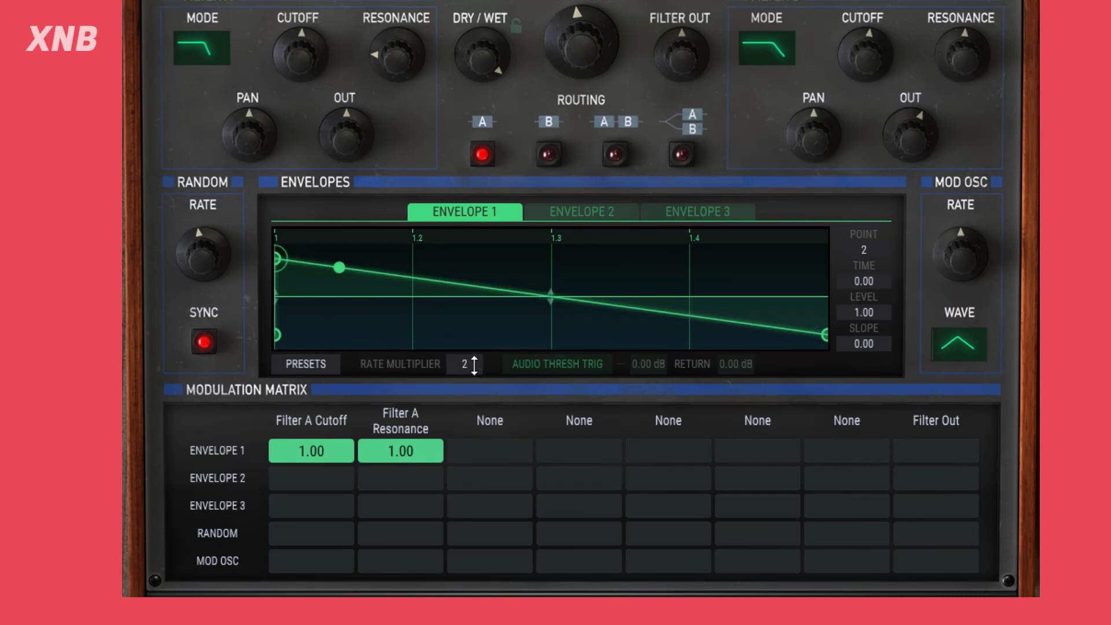
{"action": "left_click_drag", "start_coordinate": [474, 365], "coordinate": [474, 346]}
{"action": "mouse_move", "coordinate": [464, 363]}
{"action": "left_mouse_down"}
{"action": "mouse_move", "coordinate": [465, 373]}
{"action": "mouse_move", "coordinate": [465, 353]}
{"action": "left_mouse_up"}
Step: Load the Blank preset into Envelope 1 and draw two full-height triangular peaks that return to about zero at times 0.250 and 0.500
{"action": "left_click", "coordinate": [318, 364]}
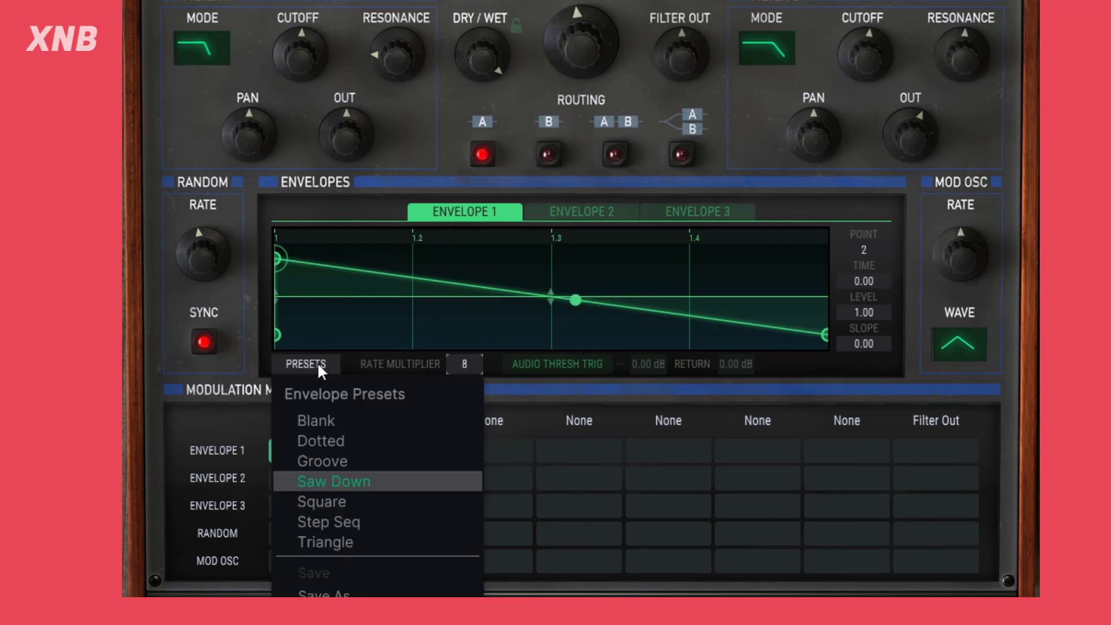
{"action": "left_click", "coordinate": [338, 416]}
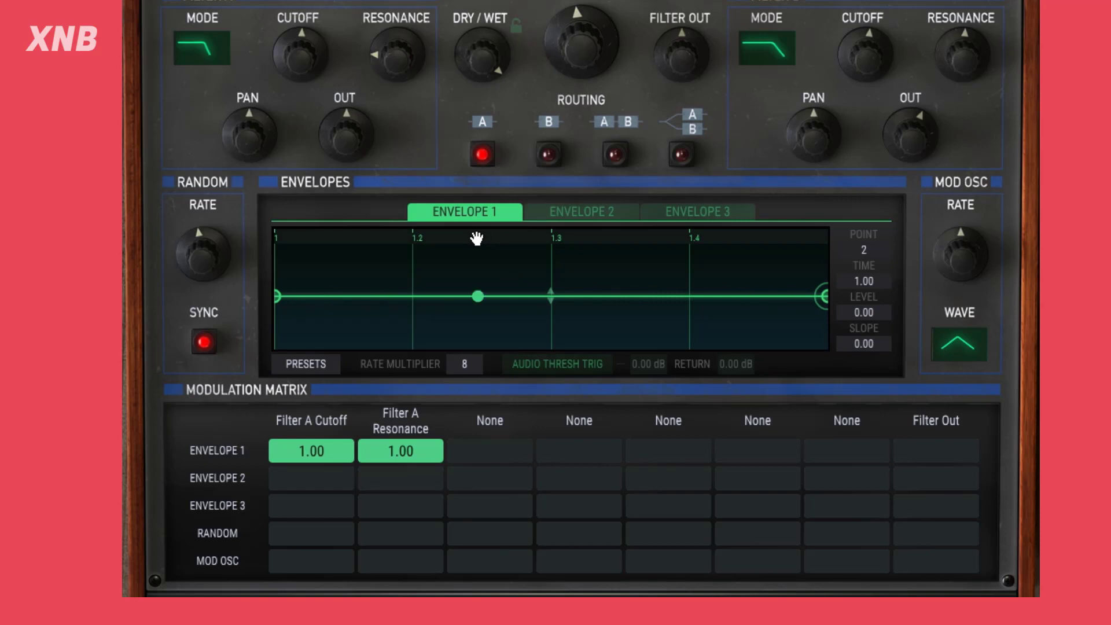
{"action": "mouse_move", "coordinate": [476, 238]}
{"action": "left_mouse_down"}
{"action": "mouse_move", "coordinate": [476, 280]}
{"action": "mouse_move", "coordinate": [491, 236]}
{"action": "mouse_move", "coordinate": [508, 259]}
{"action": "mouse_move", "coordinate": [480, 237]}
{"action": "left_mouse_up"}
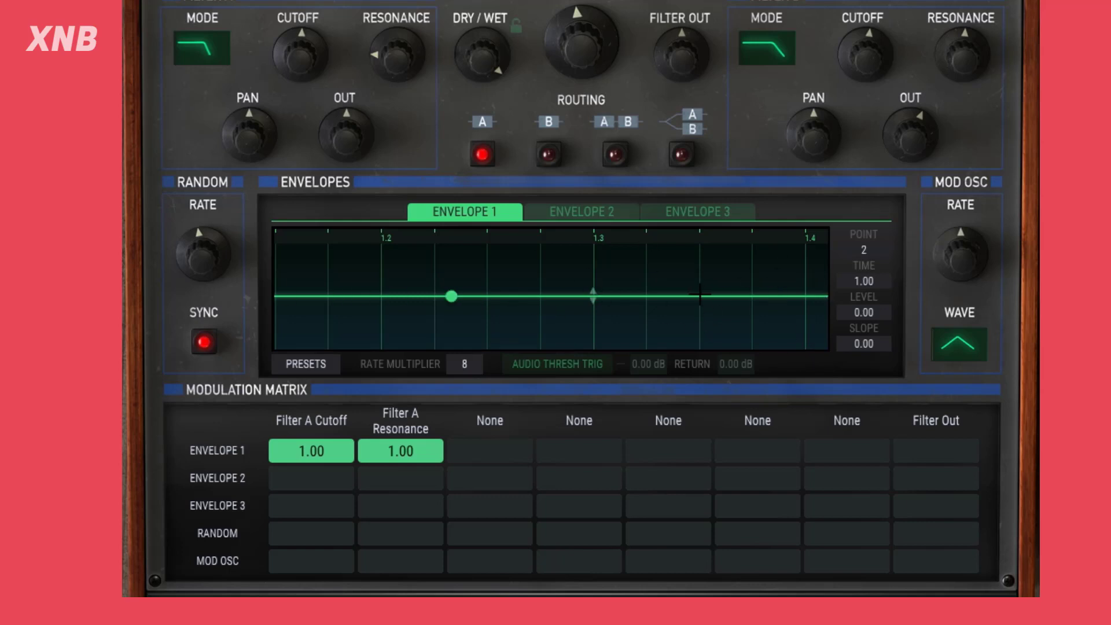
{"action": "left_click_drag", "start_coordinate": [479, 230], "coordinate": [633, 241]}
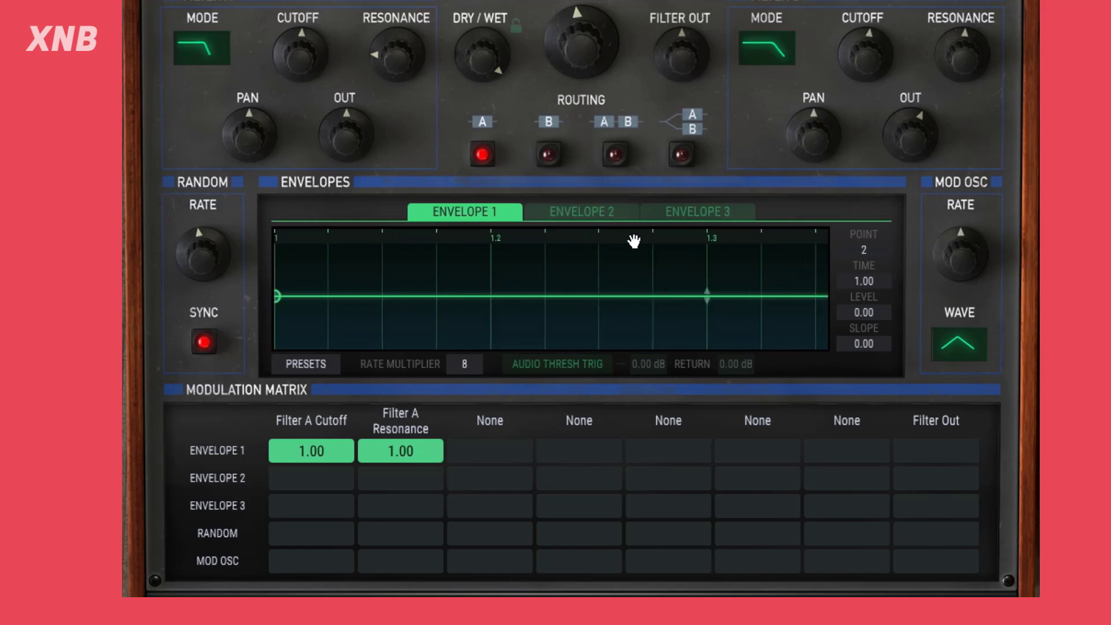
{"action": "left_click", "coordinate": [384, 295]}
{"action": "left_click_drag", "start_coordinate": [385, 294], "coordinate": [387, 259]}
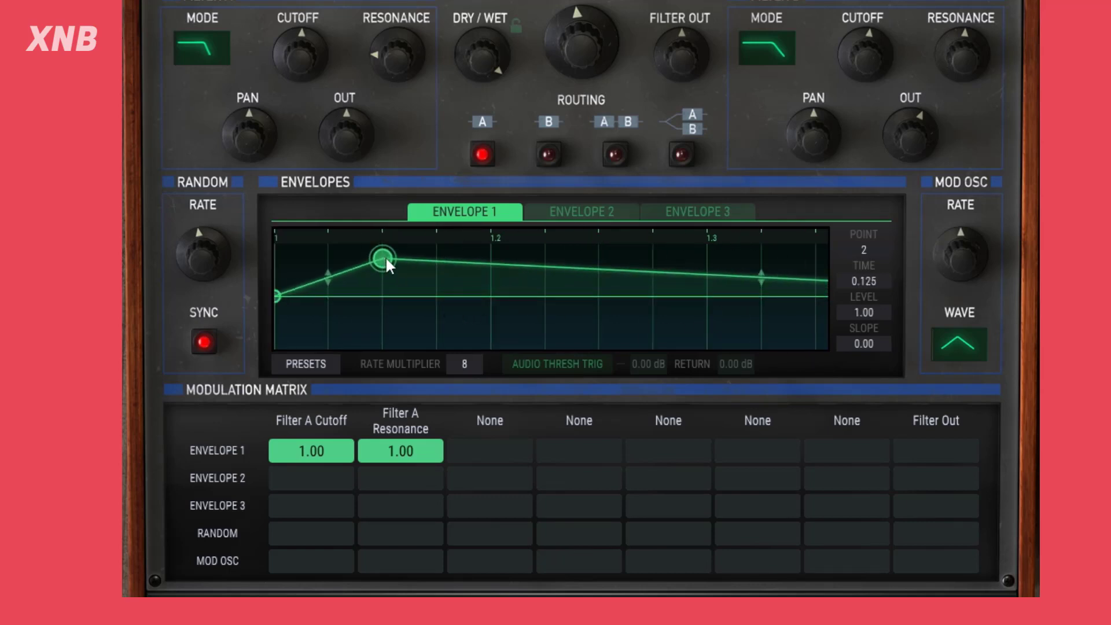
{"action": "left_click_drag", "start_coordinate": [486, 264], "coordinate": [490, 296]}
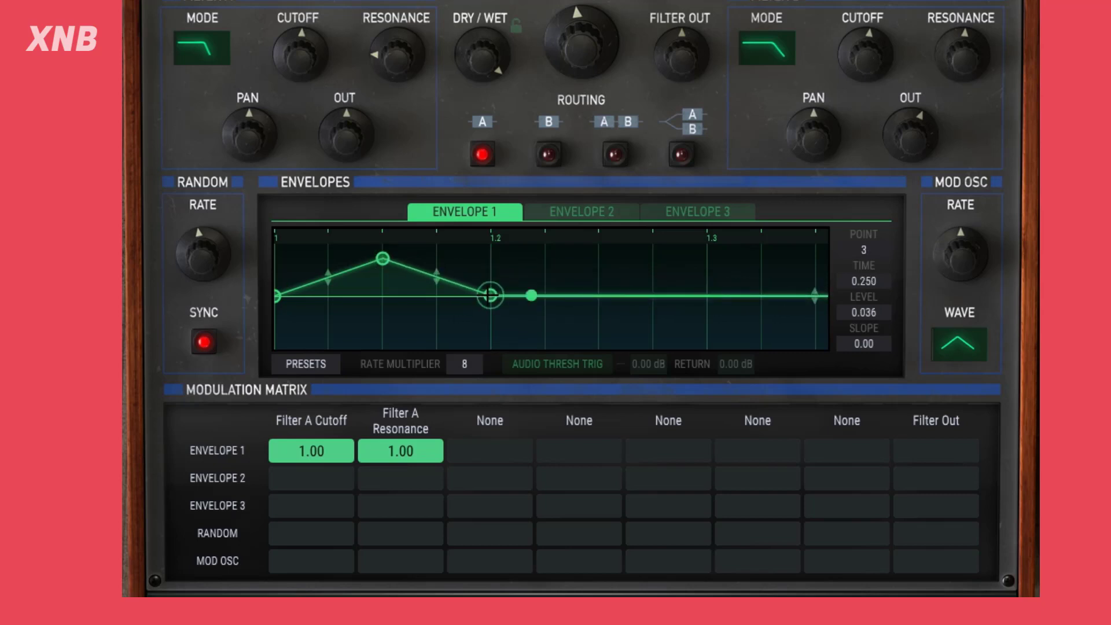
{"action": "left_click_drag", "start_coordinate": [624, 295], "coordinate": [623, 261]}
{"action": "left_click_drag", "start_coordinate": [706, 268], "coordinate": [705, 295]}
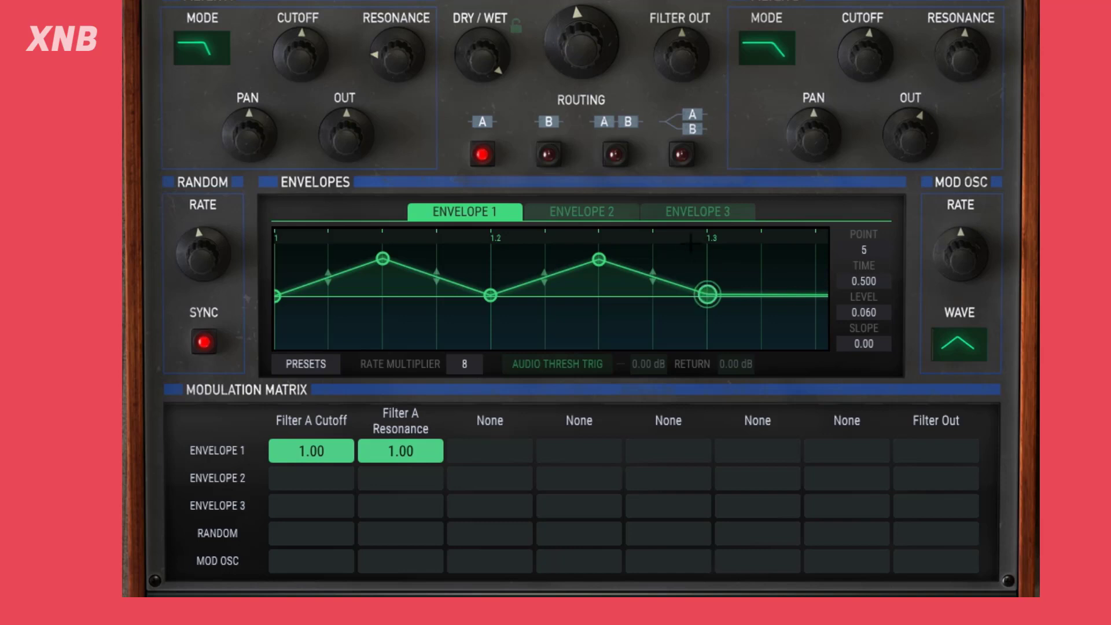
Step: Move Envelope 1's end point back to time 0.500 and delete the duplicate point there
{"action": "left_click_drag", "start_coordinate": [675, 250], "coordinate": [665, 193]}
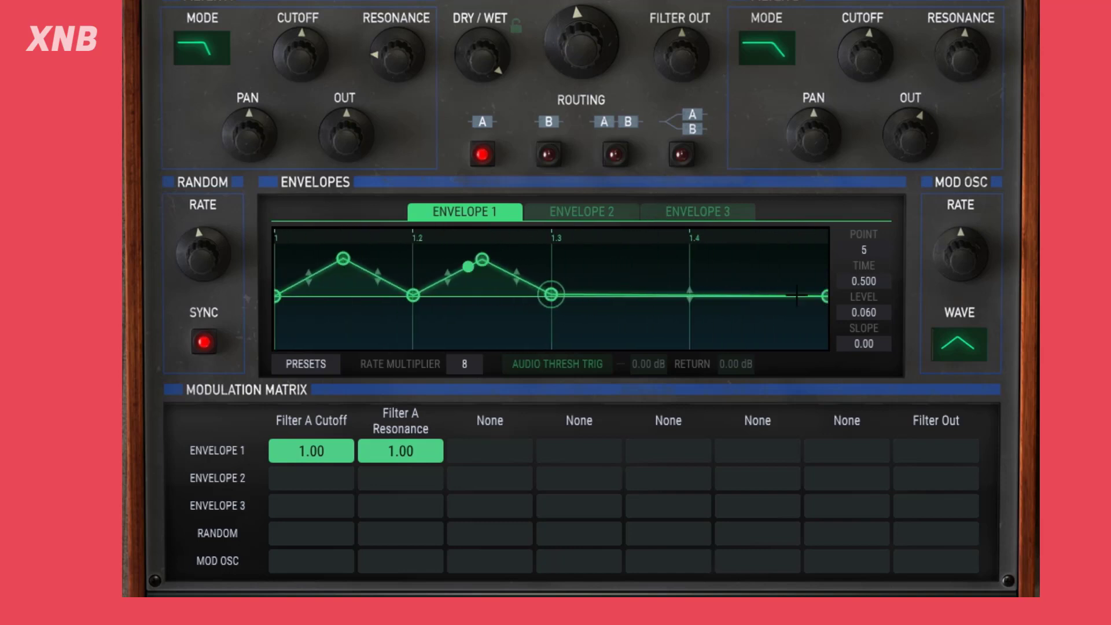
{"action": "left_click_drag", "start_coordinate": [828, 296], "coordinate": [546, 297]}
{"action": "right_click", "coordinate": [558, 294]}
Step: Set Envelope 1's rate multiplier to 2 and look at the option for saving the custom envelope as a preset
{"action": "left_click_drag", "start_coordinate": [387, 233], "coordinate": [663, 223]}
{"action": "left_click_drag", "start_coordinate": [478, 361], "coordinate": [478, 388]}
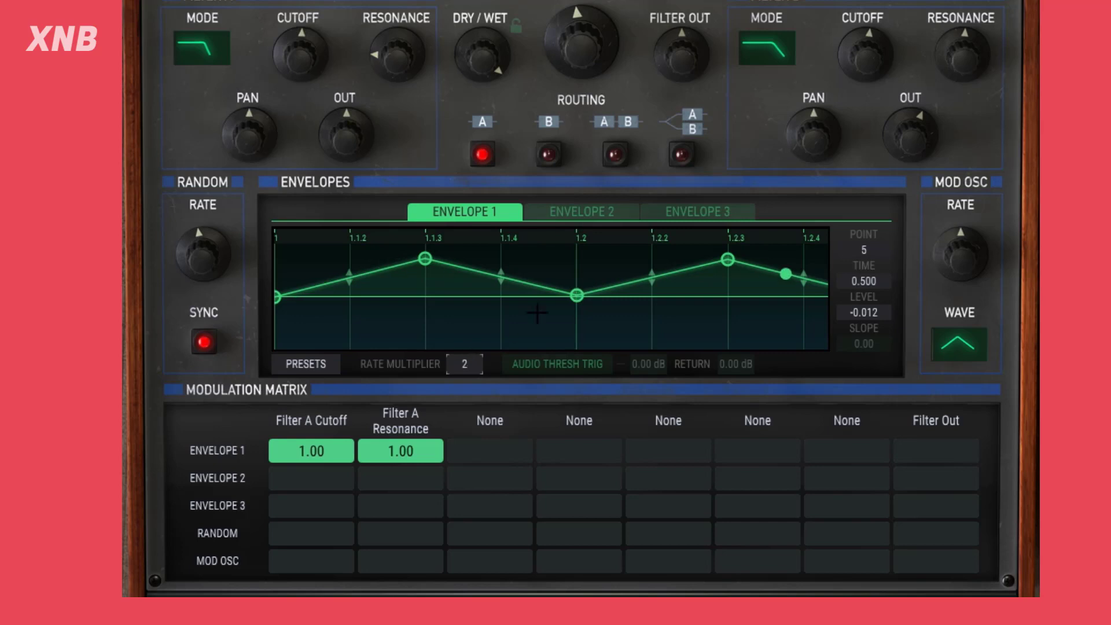
{"action": "left_click_drag", "start_coordinate": [565, 236], "coordinate": [577, 194]}
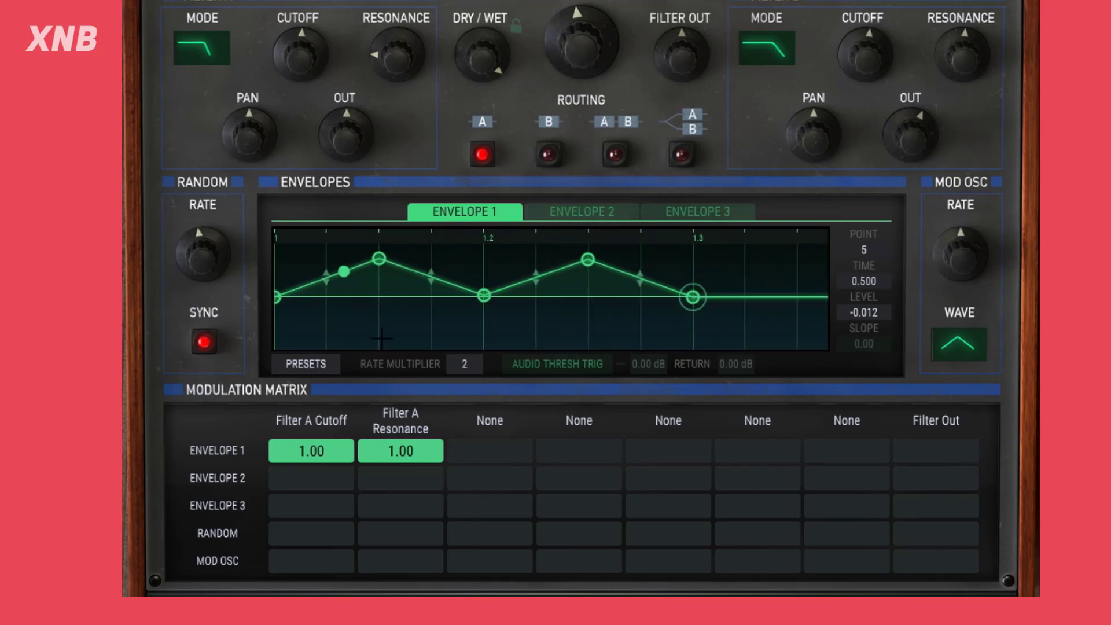
{"action": "left_click", "coordinate": [306, 363]}
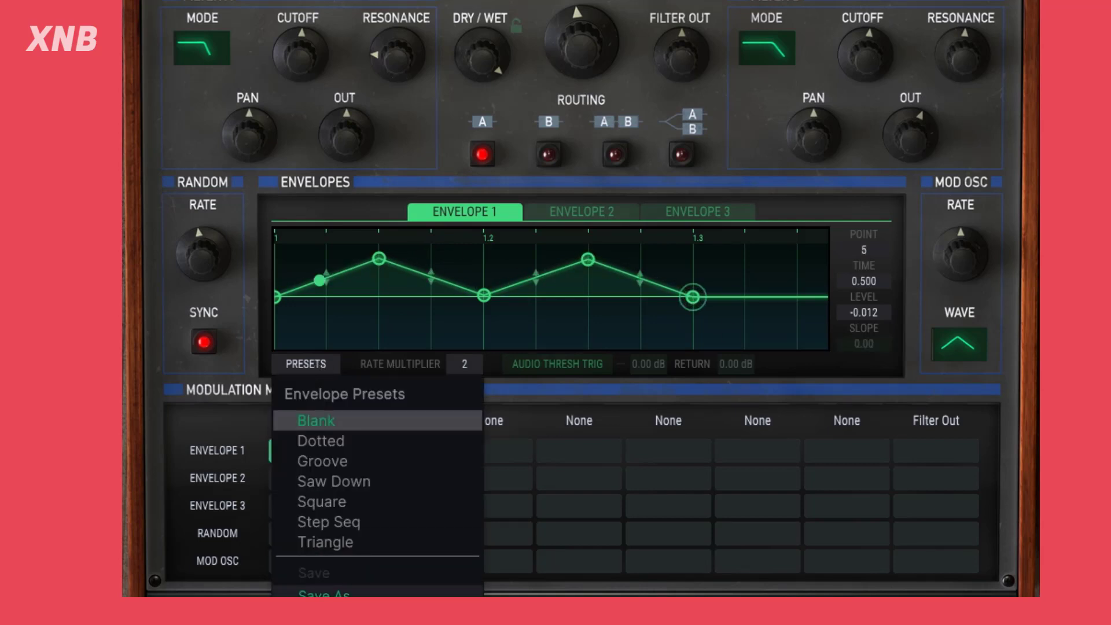
{"action": "left_click", "coordinate": [724, 105]}
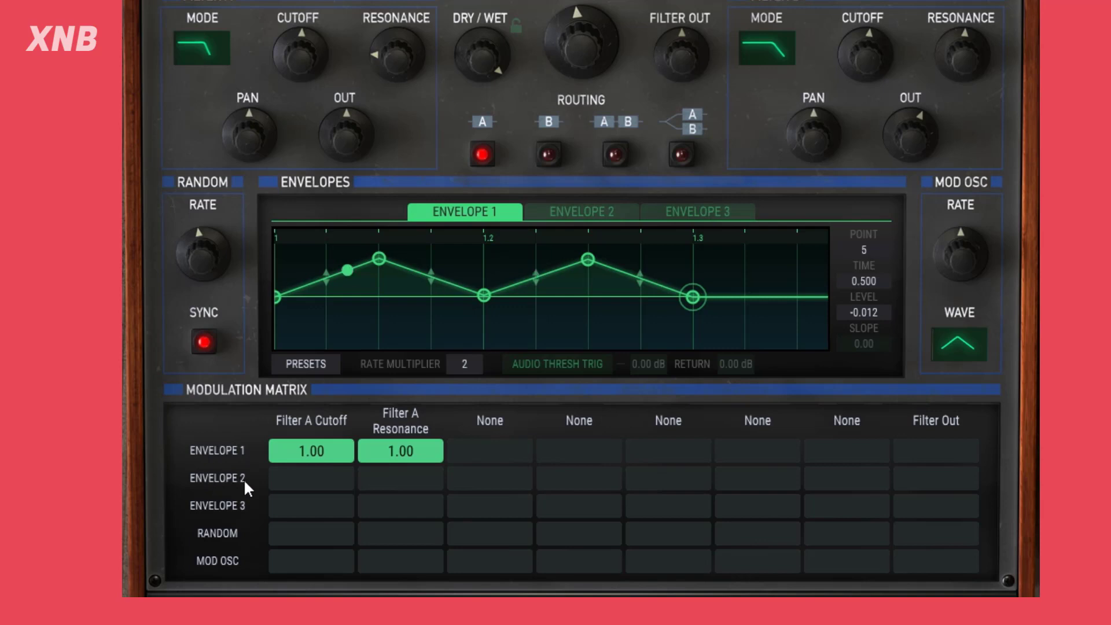
Step: Remove Envelope 1's amount from Filter A Resonance and load the Saw Down preset into Envelope 2
{"action": "double_click", "coordinate": [398, 453]}
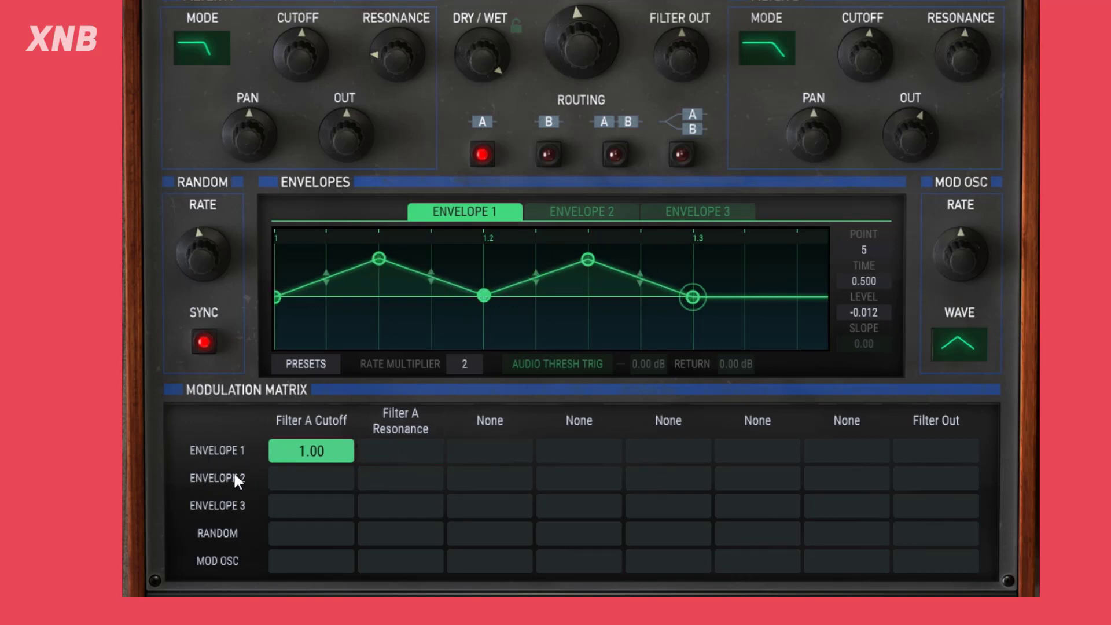
{"action": "left_click", "coordinate": [585, 210]}
{"action": "left_click", "coordinate": [309, 363]}
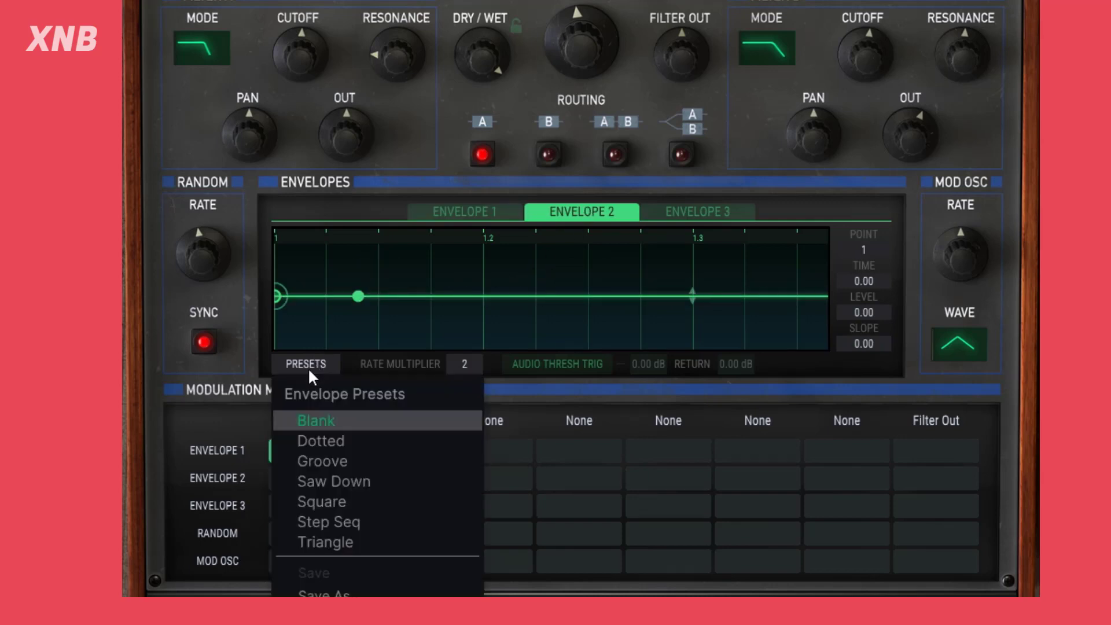
{"action": "left_click", "coordinate": [346, 485]}
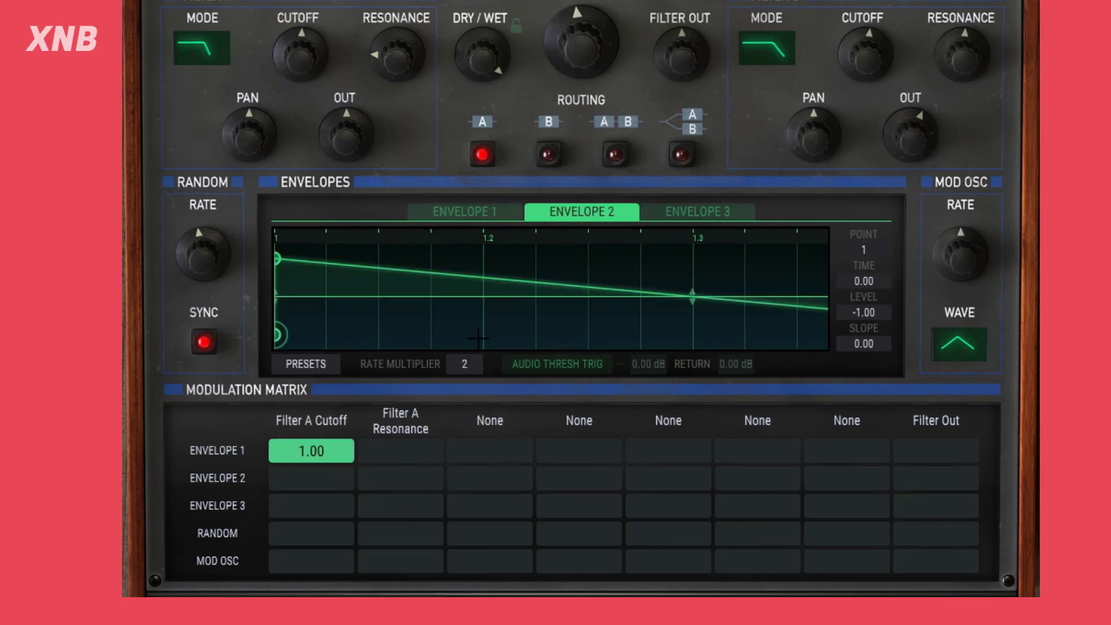
Step: Set Envelope 2's rate multiplier to 4 and its amount on Filter A Resonance to 1.00
{"action": "left_click_drag", "start_coordinate": [465, 364], "coordinate": [464, 373]}
{"action": "left_click", "coordinate": [394, 480]}
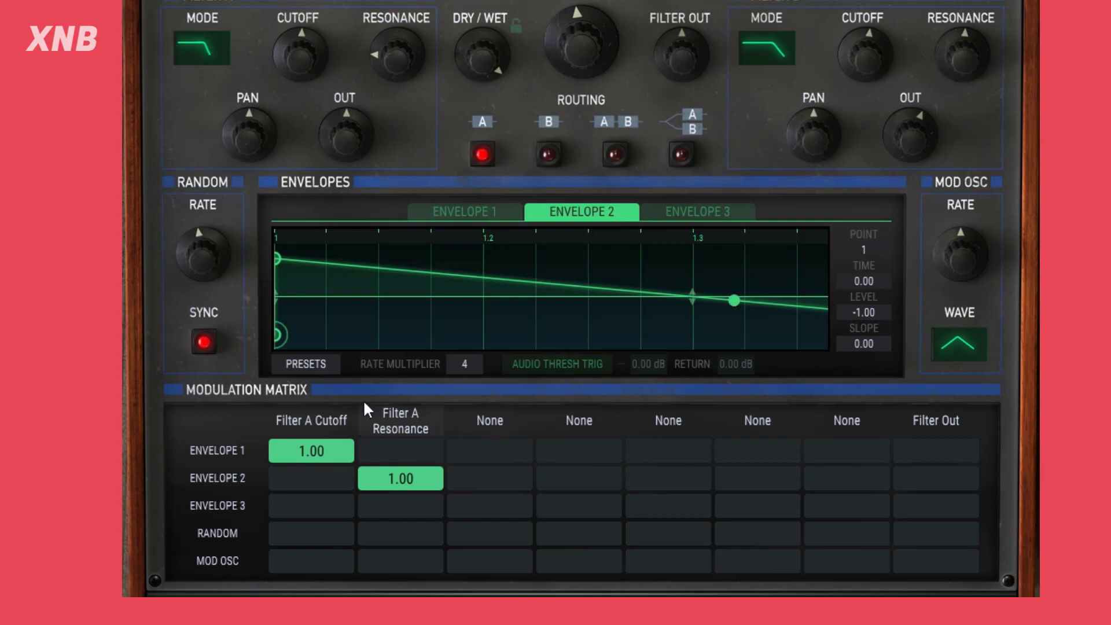
{"action": "left_click", "coordinate": [480, 209]}
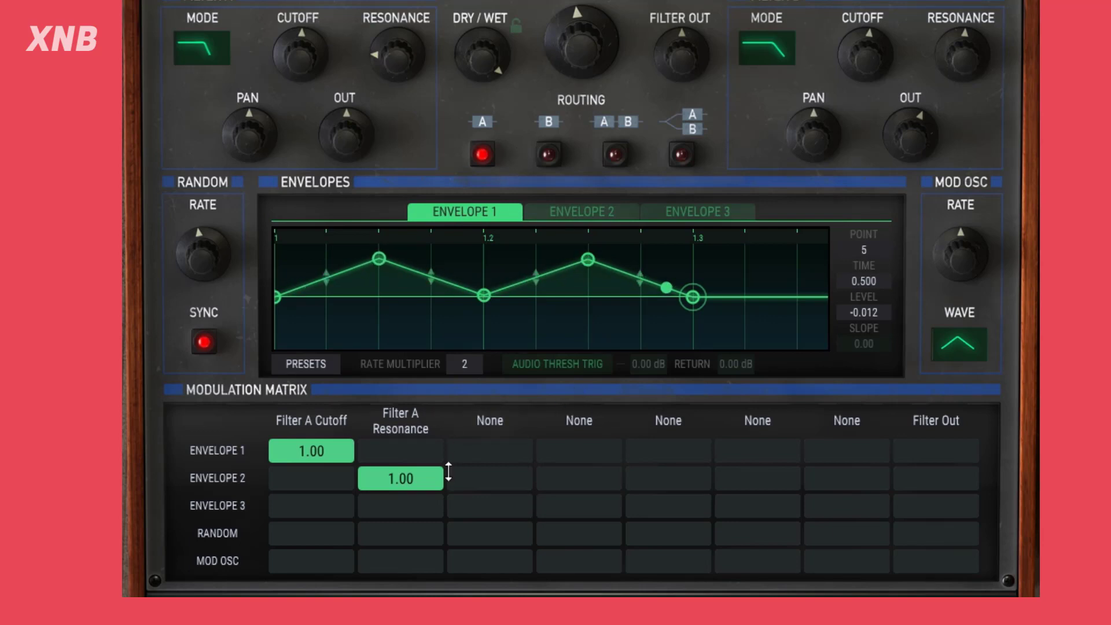
Step: Load the Square preset into Envelope 3 and set its rate multiplier to 8
{"action": "left_click", "coordinate": [730, 213]}
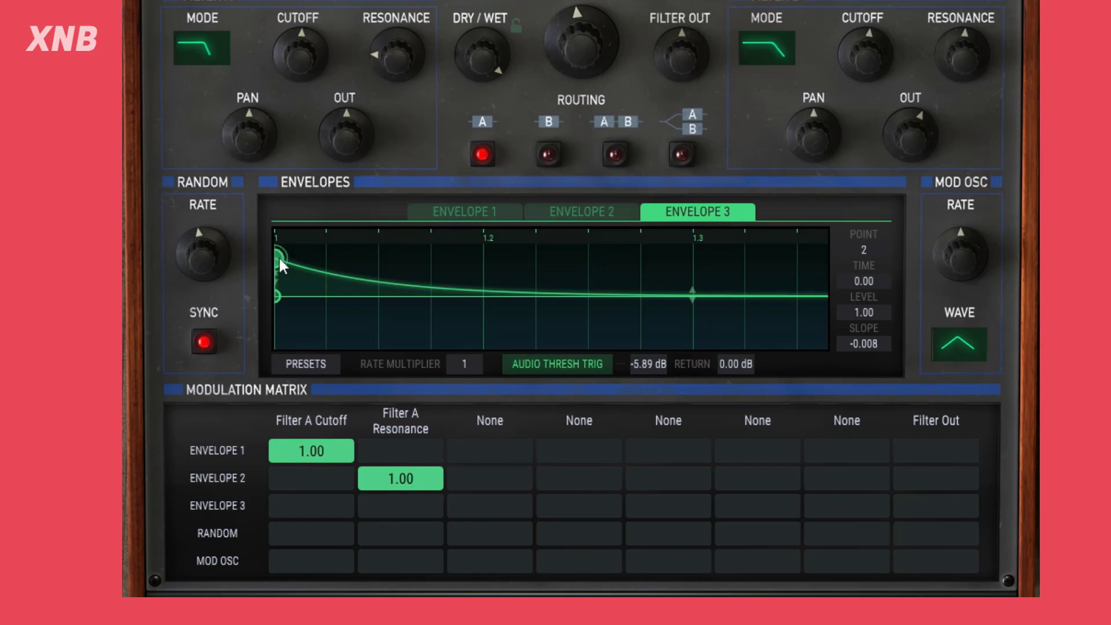
{"action": "left_click", "coordinate": [307, 363]}
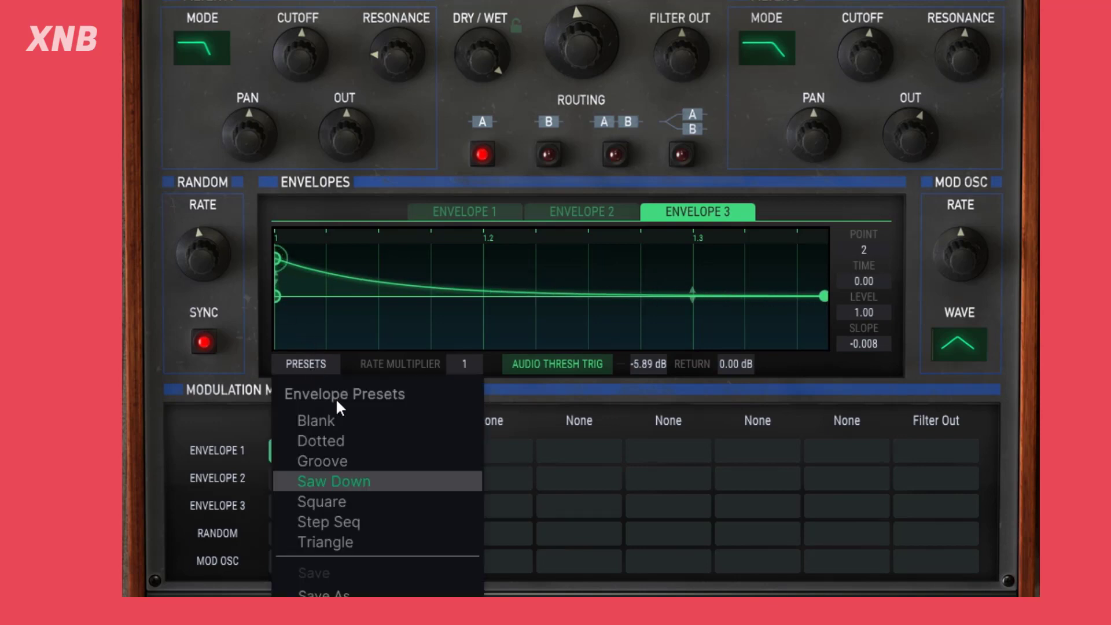
{"action": "left_click", "coordinate": [338, 502]}
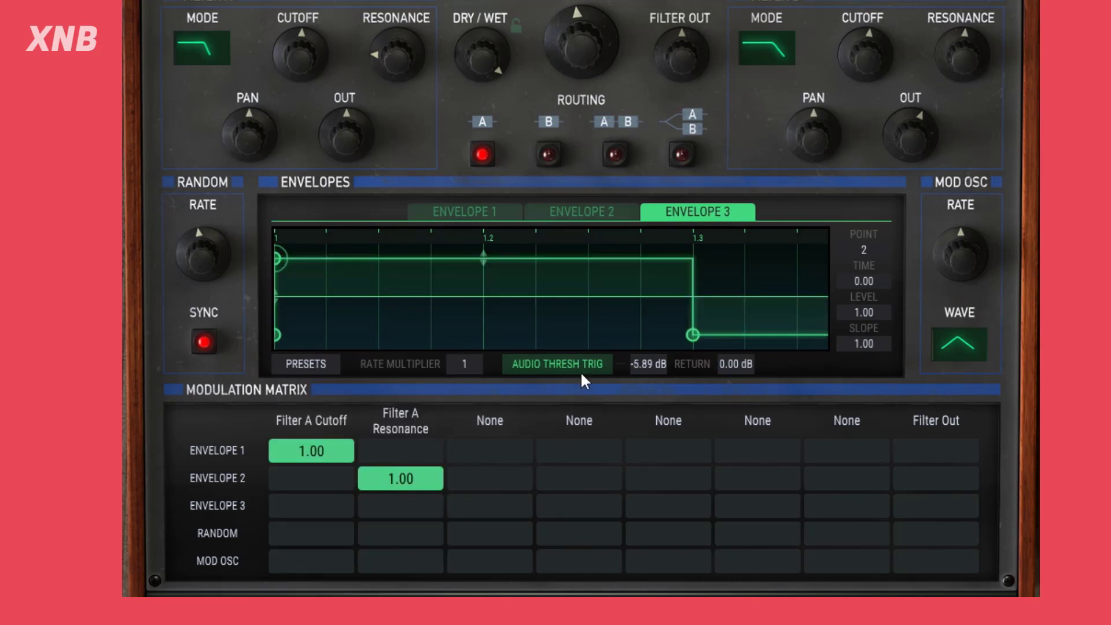
{"action": "left_click_drag", "start_coordinate": [470, 364], "coordinate": [470, 356]}
Step: Assign the third matrix column to Dry/Wet and set Envelope 3's amount on it to 0.888
{"action": "left_click", "coordinate": [489, 432]}
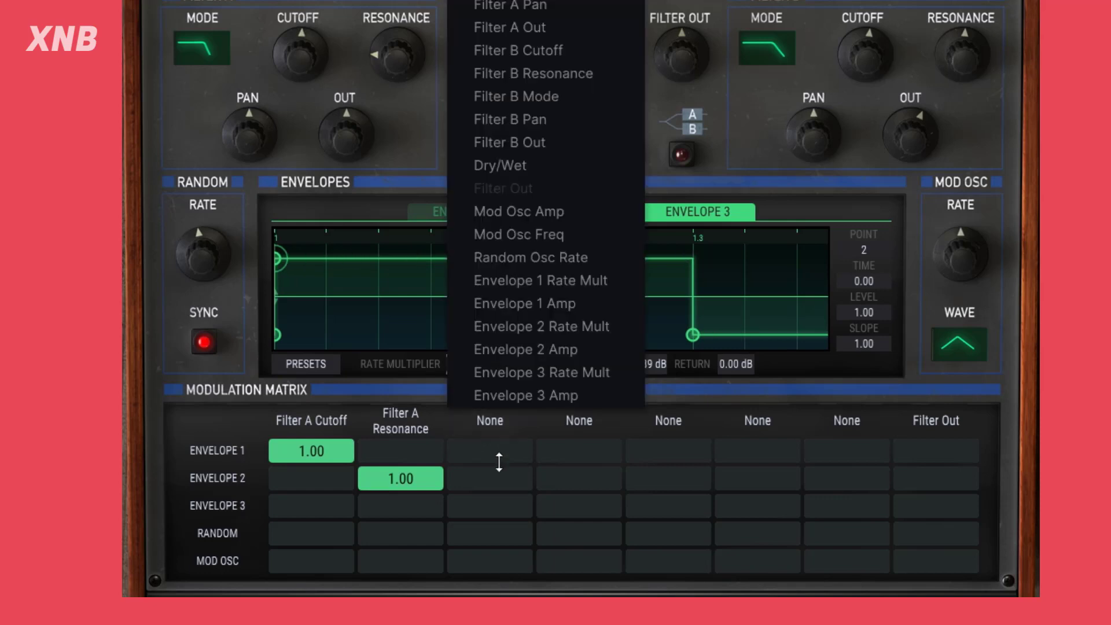
{"action": "left_click", "coordinate": [533, 164]}
{"action": "left_click_drag", "start_coordinate": [492, 508], "coordinate": [491, 487]}
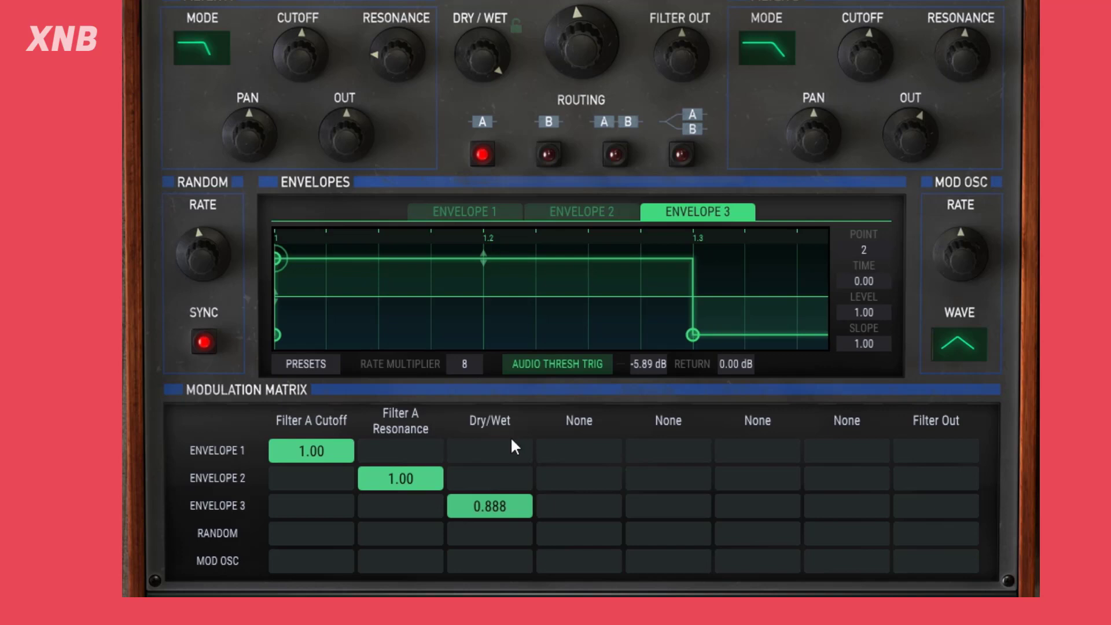
Step: Set Envelope 3's rate multiplier to 2 and review the shapes of the three envelopes
{"action": "left_click", "coordinate": [598, 209]}
{"action": "left_click", "coordinate": [488, 210]}
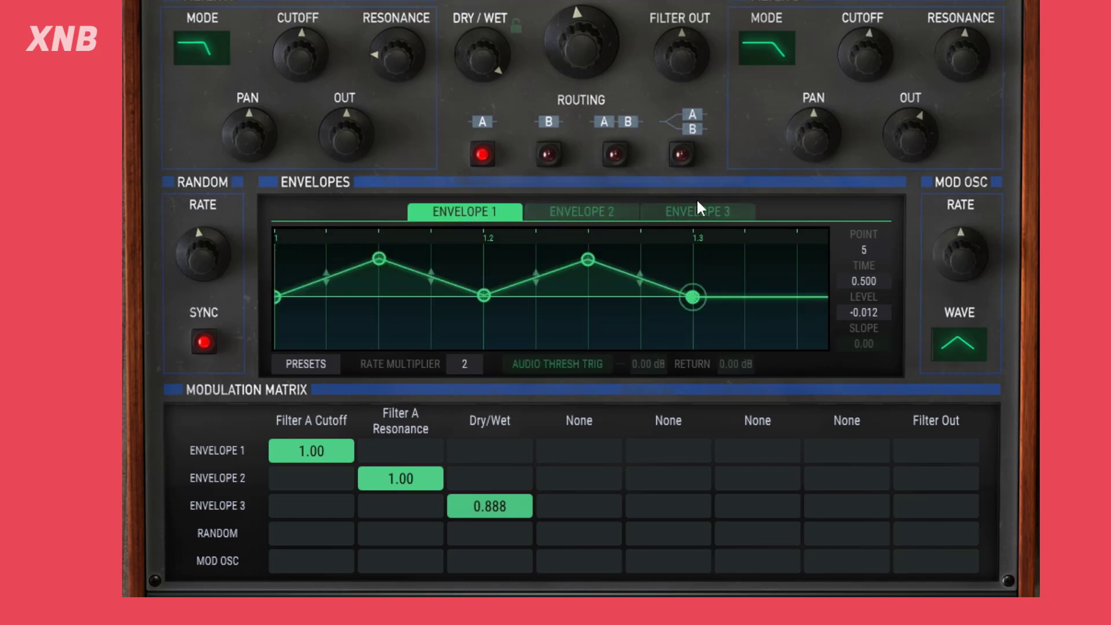
{"action": "left_click", "coordinate": [696, 209]}
{"action": "left_click_drag", "start_coordinate": [580, 242], "coordinate": [615, 139]}
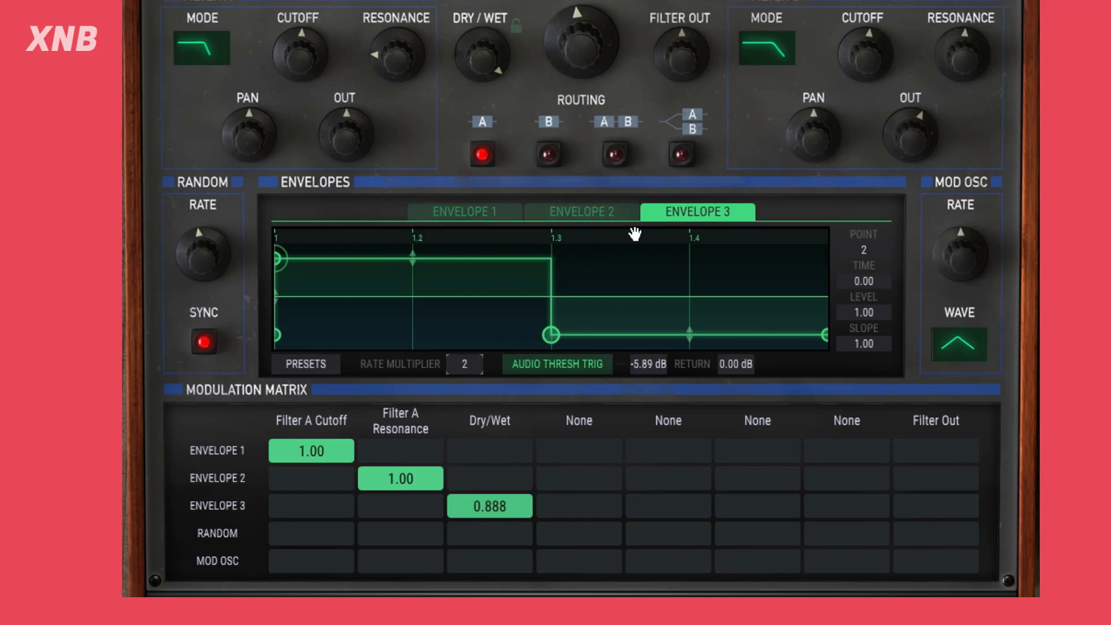
{"action": "left_click", "coordinate": [585, 213]}
{"action": "left_click", "coordinate": [499, 215]}
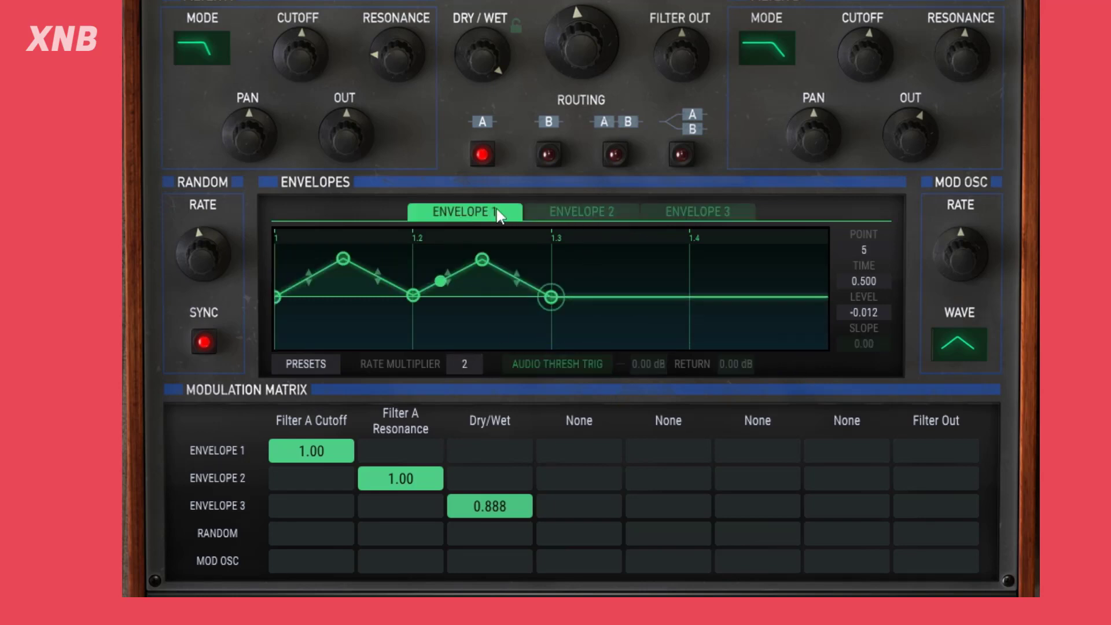
Step: Clear the Envelope 1 and Envelope 2 amounts in the modulation matrix and set Envelope 3's amount on Dry/Wet to 1.00
{"action": "left_click", "coordinate": [575, 212]}
{"action": "left_click", "coordinate": [678, 212]}
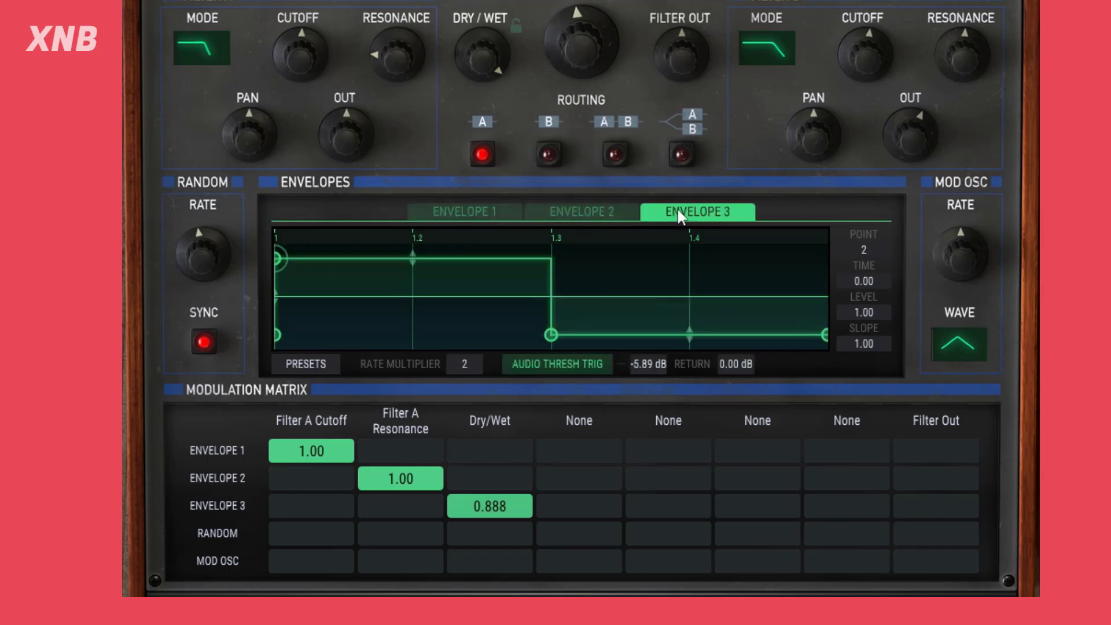
{"action": "double_click", "coordinate": [394, 476]}
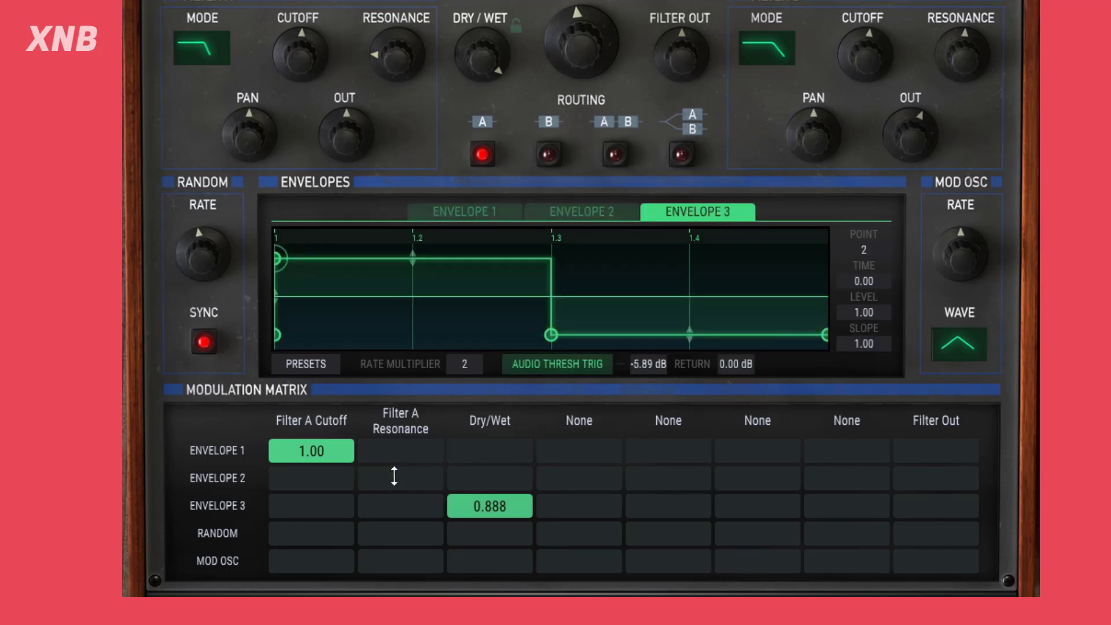
{"action": "double_click", "coordinate": [344, 452]}
{"action": "left_click_drag", "start_coordinate": [524, 512], "coordinate": [524, 492]}
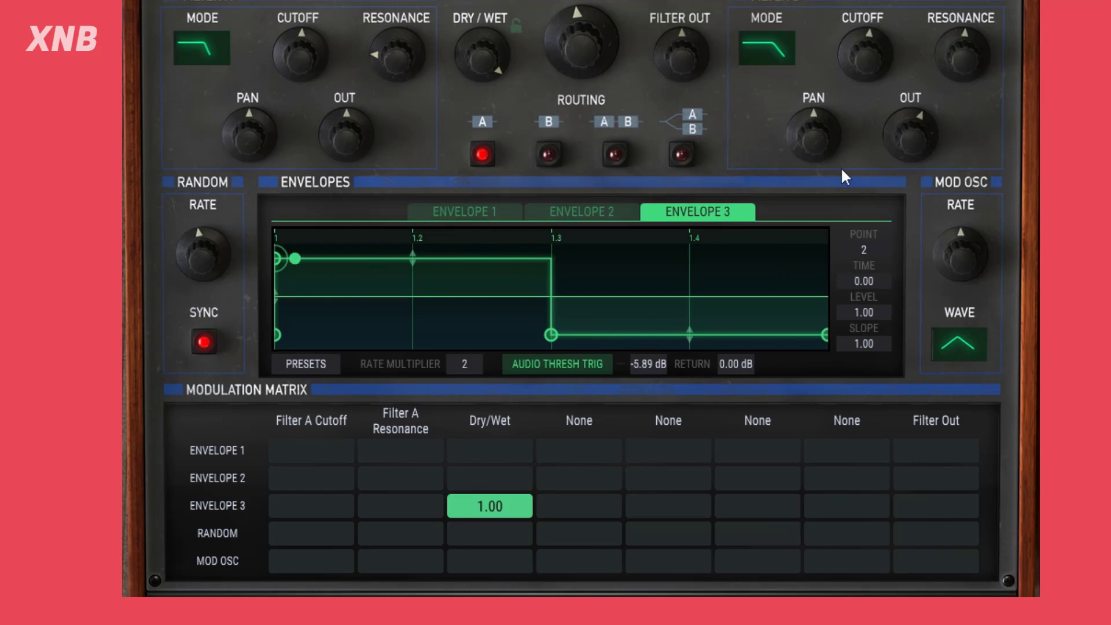
Step: Compare the envelope shapes and adjust the audio trigger threshold of Envelope 3
{"action": "left_click", "coordinate": [614, 211]}
{"action": "left_click", "coordinate": [466, 209]}
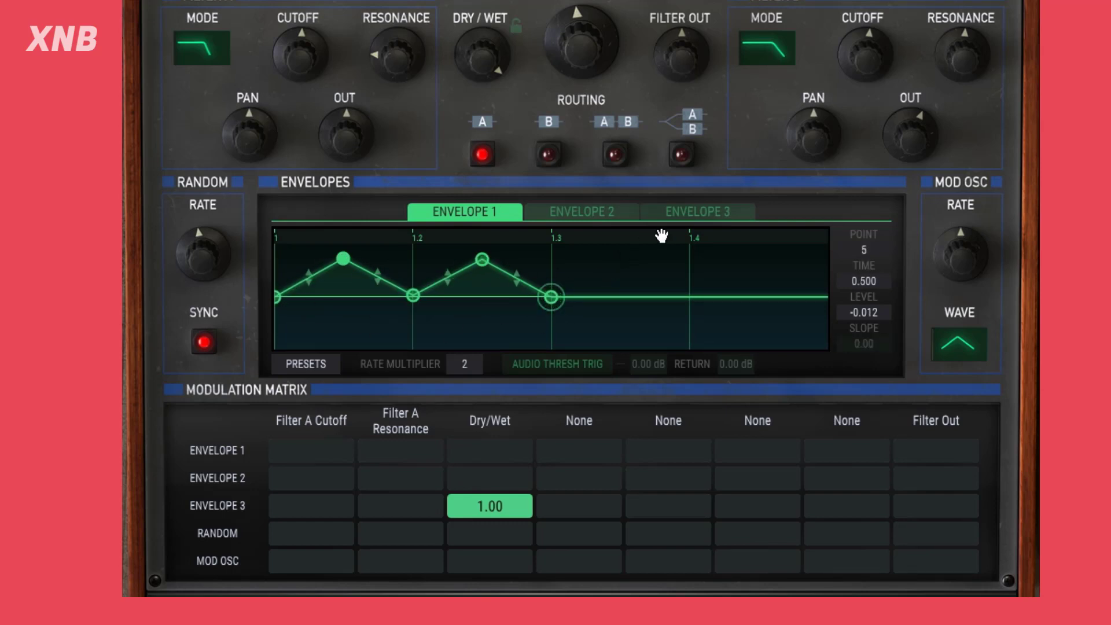
{"action": "left_click", "coordinate": [705, 214]}
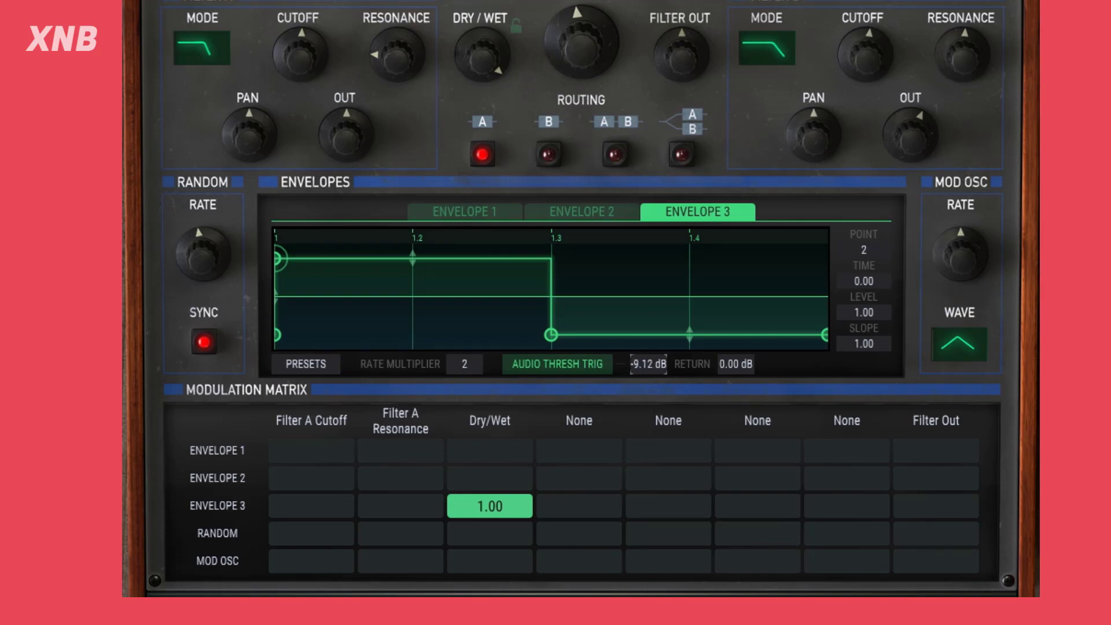
{"action": "left_click_drag", "start_coordinate": [648, 363], "coordinate": [712, 373]}
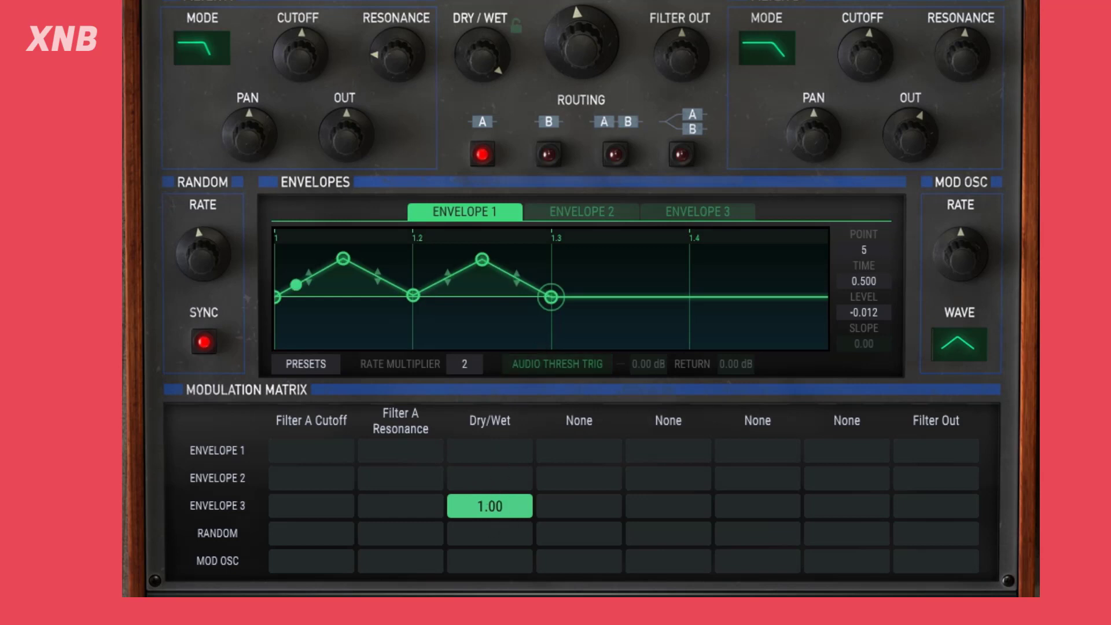
Step: Clear Envelope 3's Dry/Wet amount and set the Mod Osc amount on Filter A Cutoff to 1.00
{"action": "double_click", "coordinate": [505, 503]}
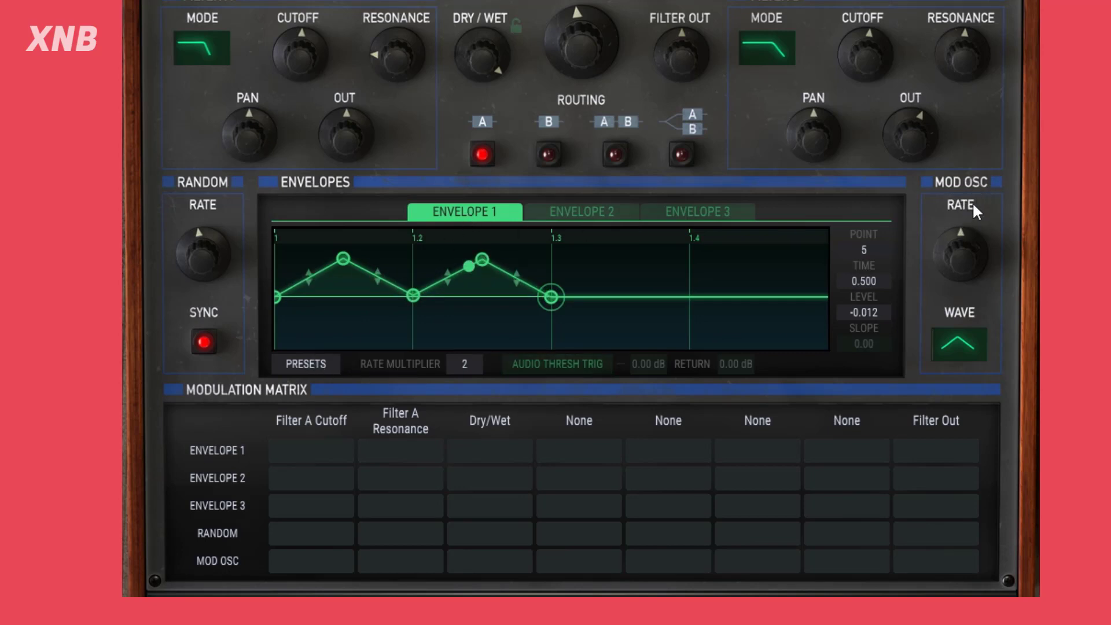
{"action": "left_click", "coordinate": [959, 347]}
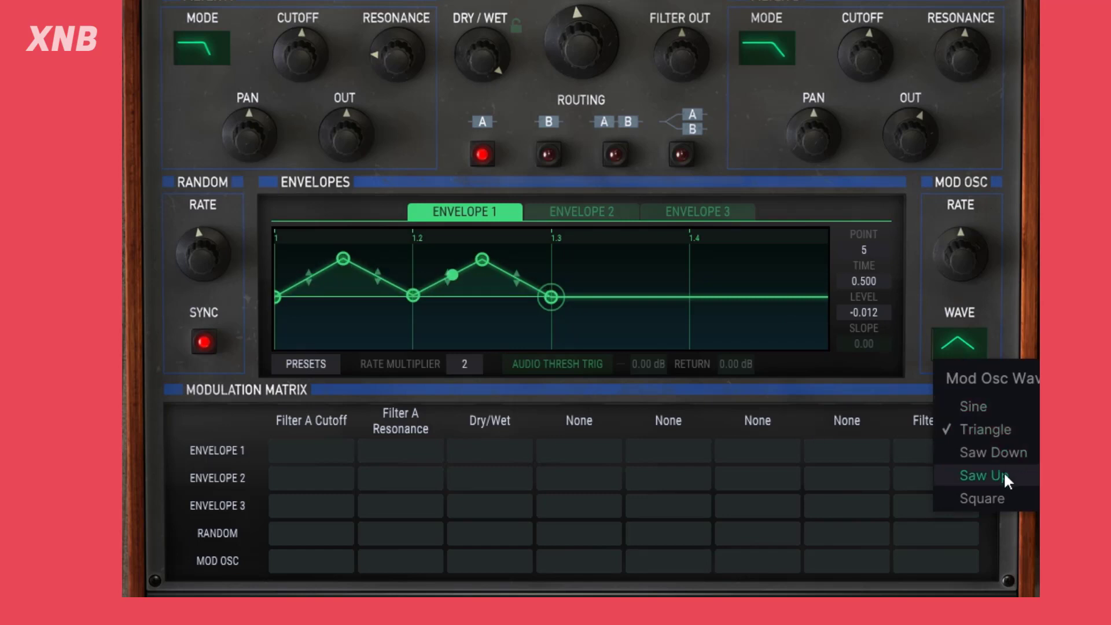
{"action": "left_click", "coordinate": [996, 195]}
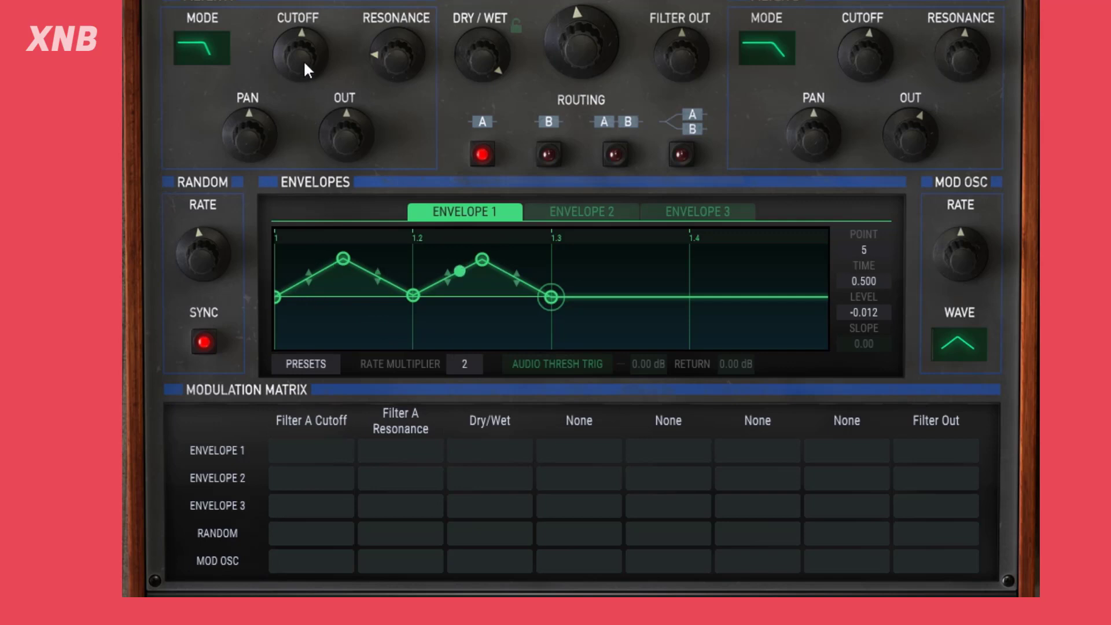
{"action": "mouse_move", "coordinate": [307, 60]}
{"action": "left_click_drag", "start_coordinate": [349, 558], "coordinate": [349, 521]}
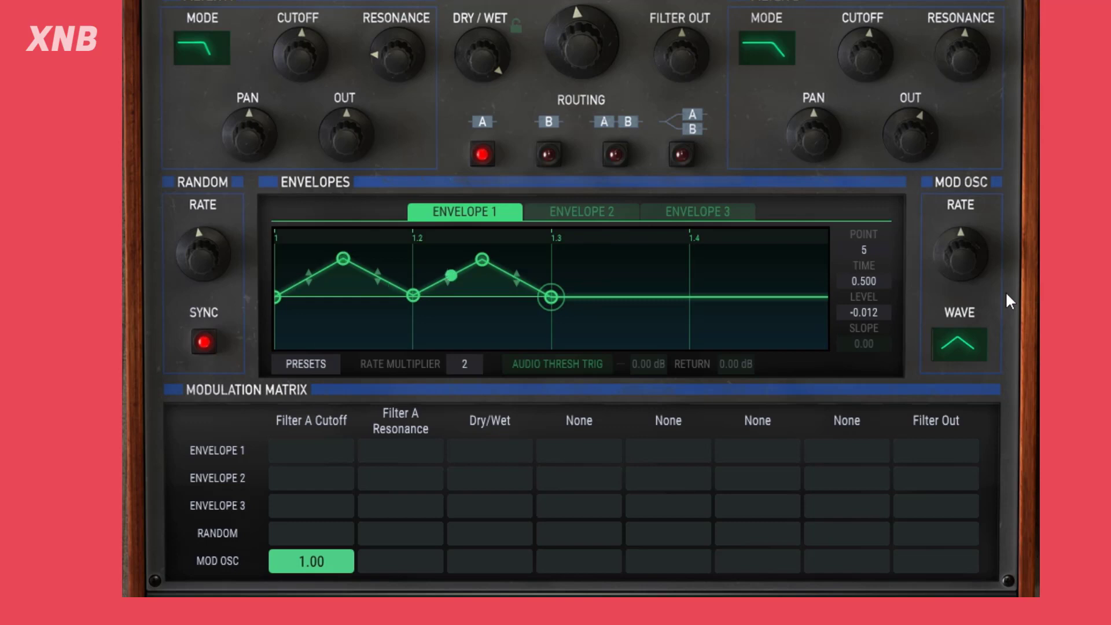
Step: Lower the Mod Osc rate to about 3.51 and look through its wave options, keeping Triangle
{"action": "mouse_move", "coordinate": [956, 269]}
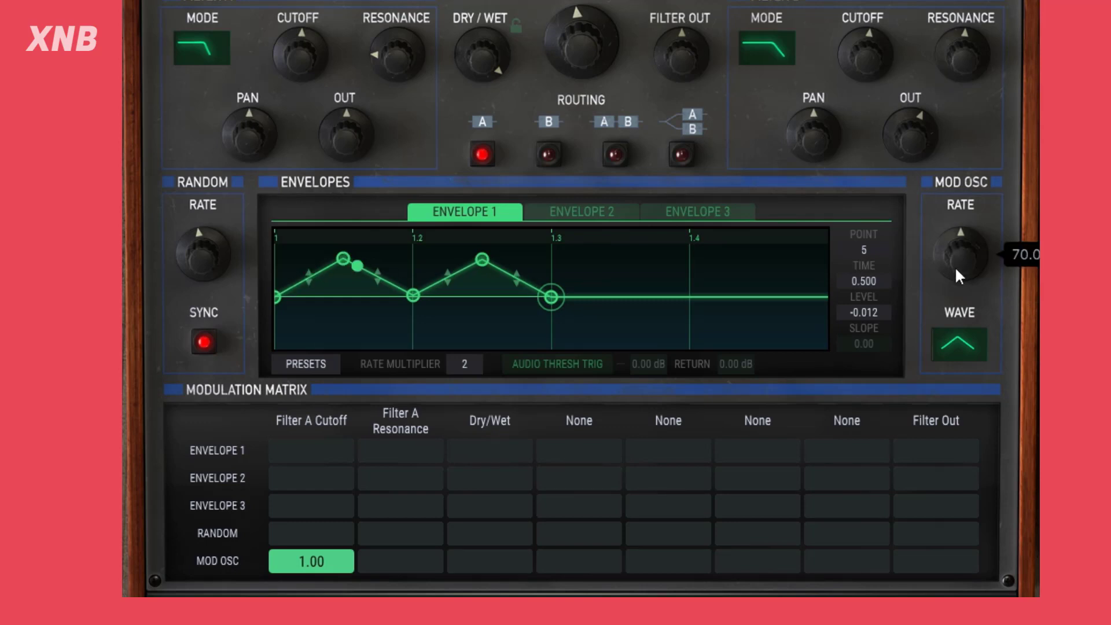
{"action": "left_click_drag", "start_coordinate": [956, 260], "coordinate": [956, 325]}
{"action": "mouse_move", "coordinate": [956, 261]}
{"action": "left_mouse_down"}
{"action": "mouse_move", "coordinate": [957, 242]}
{"action": "mouse_move", "coordinate": [958, 258]}
{"action": "left_mouse_up"}
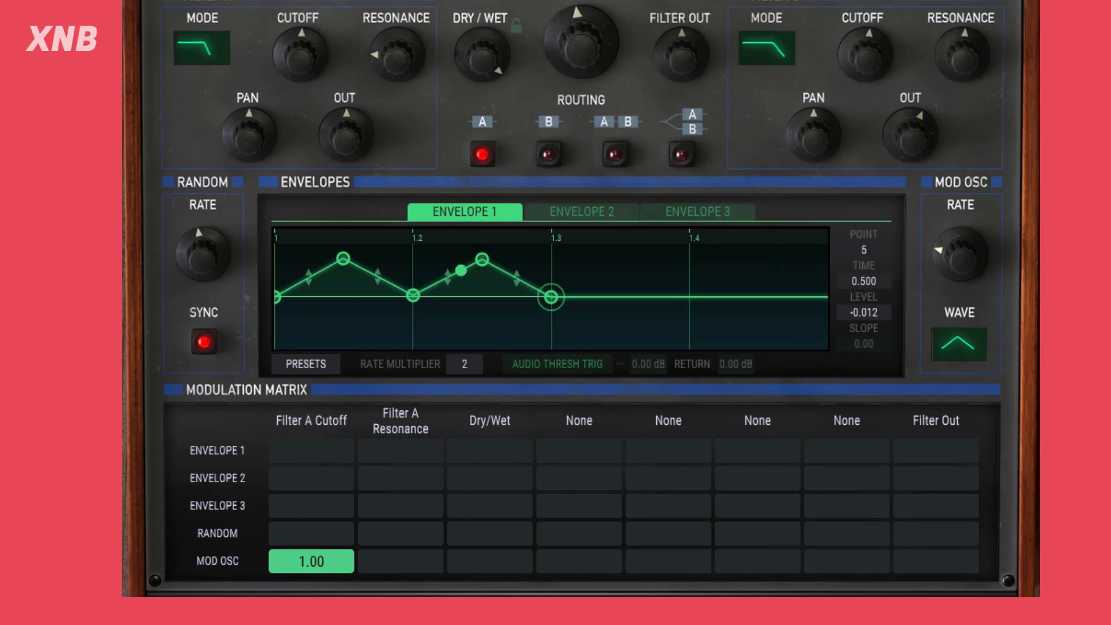
{"action": "mouse_move", "coordinate": [971, 249]}
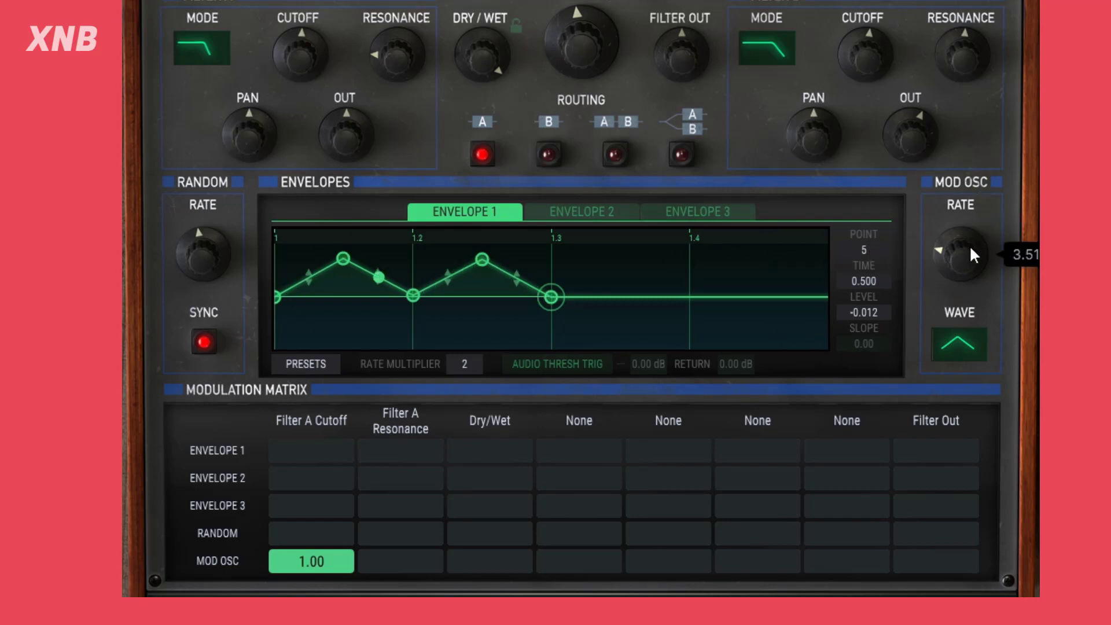
{"action": "left_click", "coordinate": [965, 341]}
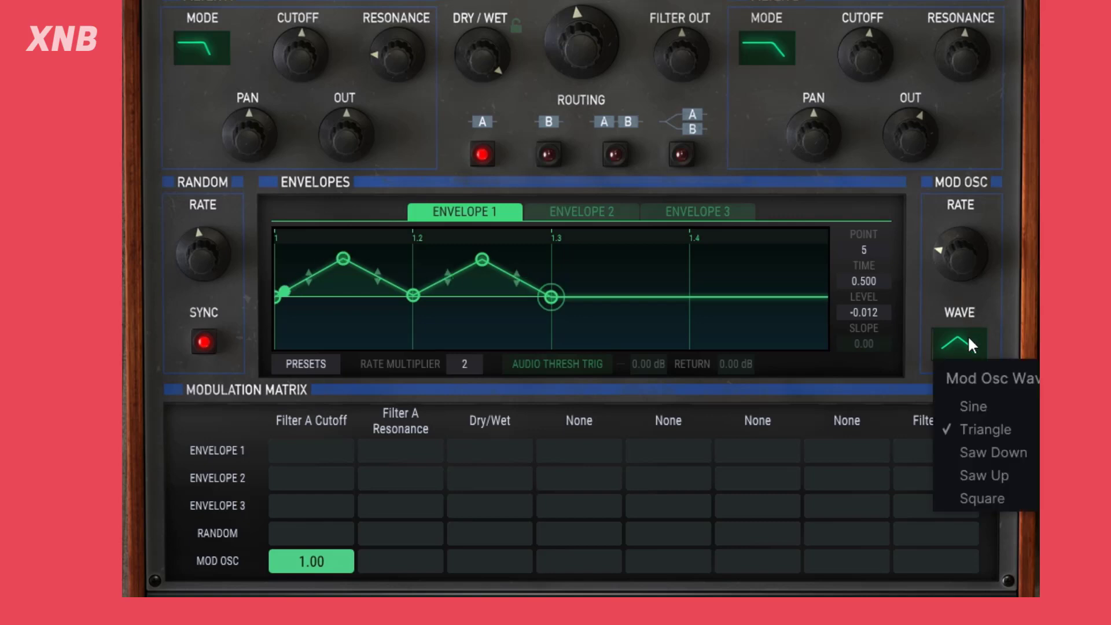
{"action": "left_click", "coordinate": [979, 312]}
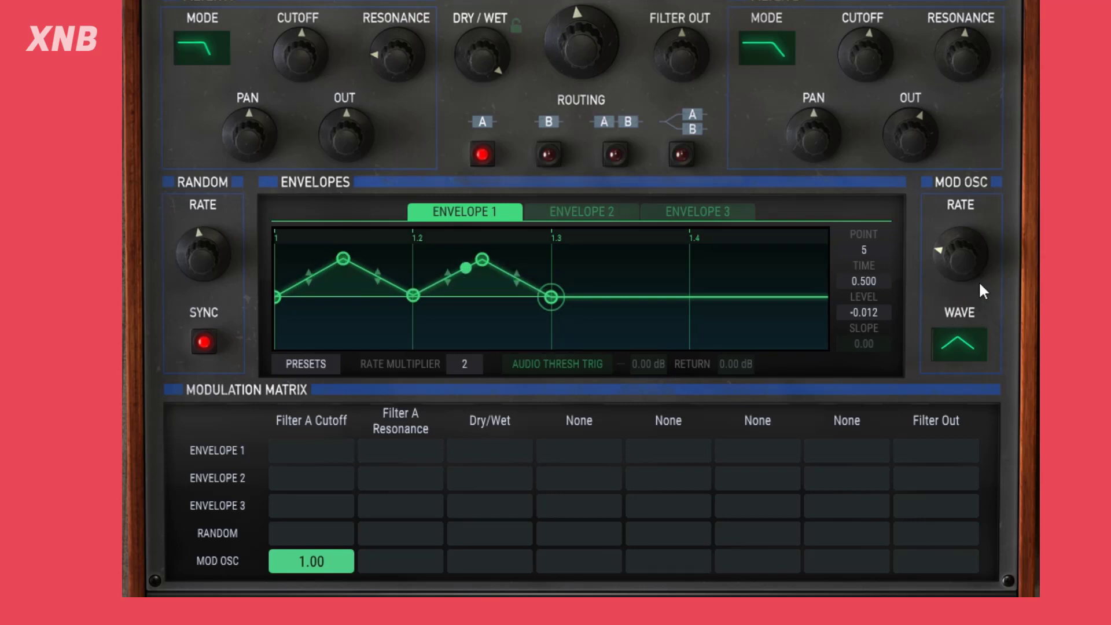
{"action": "mouse_move", "coordinate": [960, 260]}
{"action": "left_click_drag", "start_coordinate": [941, 278], "coordinate": [960, 267]}
Step: Clear the Mod Osc amount, set Random's amount on Filter A Cutoff to 1.00 and its synced rate to 1/2
{"action": "double_click", "coordinate": [320, 561]}
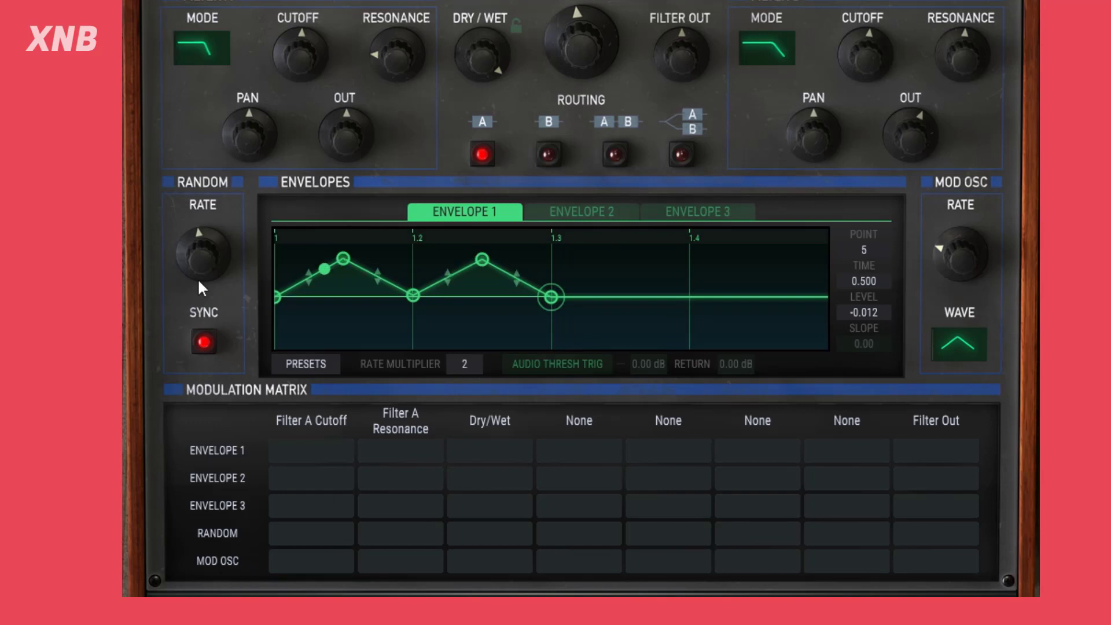
{"action": "double_click", "coordinate": [331, 537]}
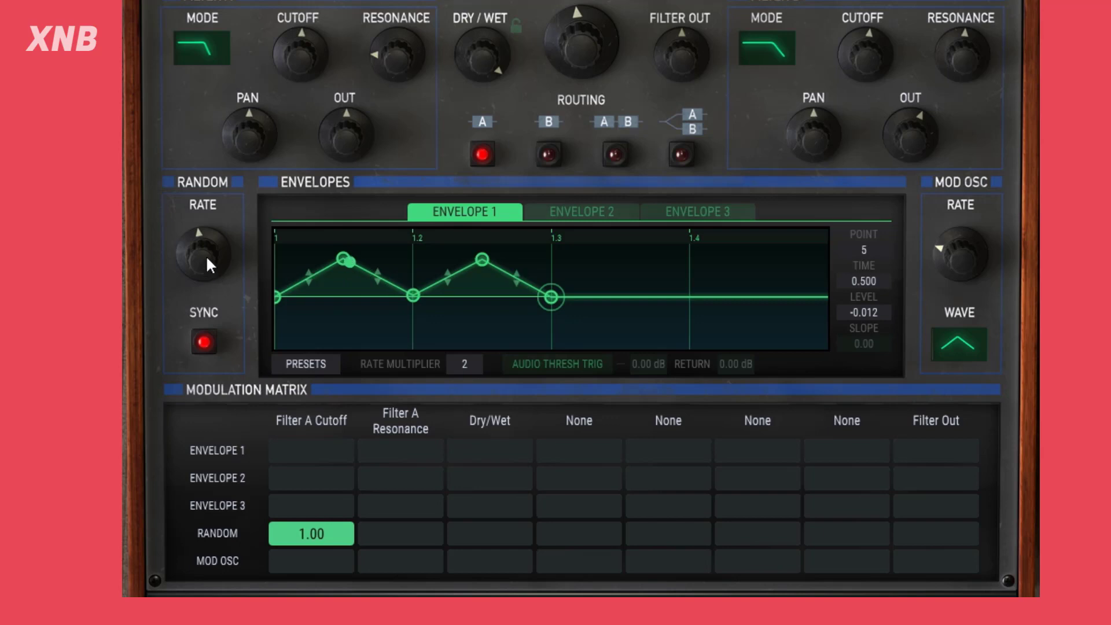
{"action": "mouse_move", "coordinate": [206, 255]}
{"action": "left_mouse_down"}
{"action": "mouse_move", "coordinate": [206, 237]}
{"action": "mouse_move", "coordinate": [203, 272]}
{"action": "left_mouse_up"}
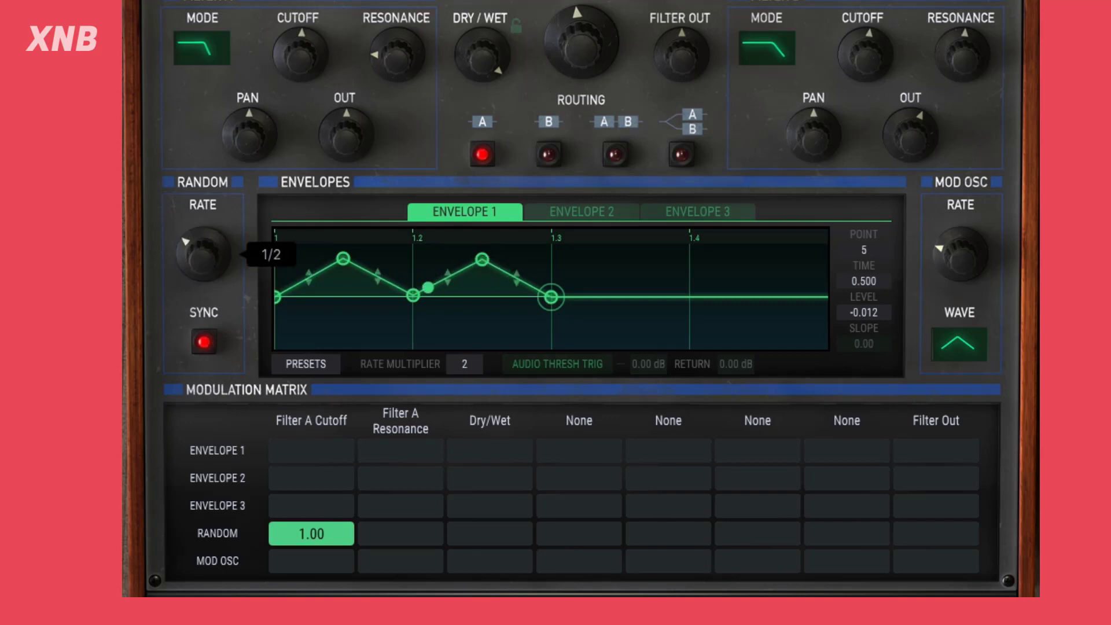
Step: Turn off sync for the Random source, then raise its rate and Filter A's cutoff
{"action": "left_click", "coordinate": [205, 340]}
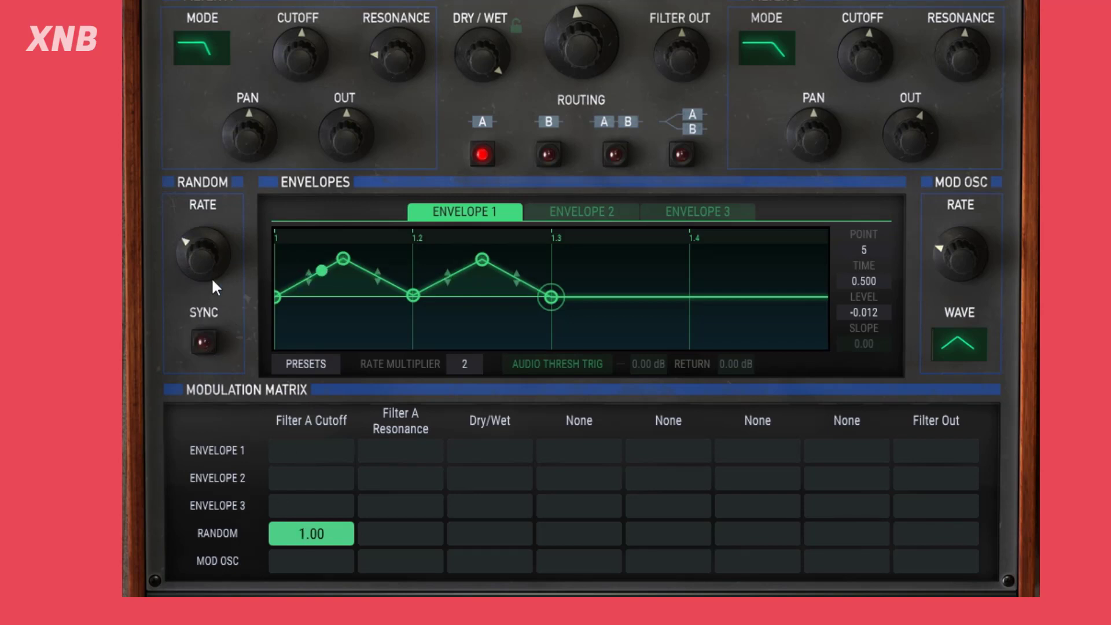
{"action": "mouse_move", "coordinate": [206, 270]}
{"action": "left_mouse_down"}
{"action": "mouse_move", "coordinate": [206, 233]}
{"action": "mouse_move", "coordinate": [201, 258]}
{"action": "left_mouse_up"}
{"action": "mouse_move", "coordinate": [299, 68]}
{"action": "left_mouse_down"}
{"action": "mouse_move", "coordinate": [299, 54]}
{"action": "mouse_move", "coordinate": [299, 68]}
{"action": "left_mouse_up"}
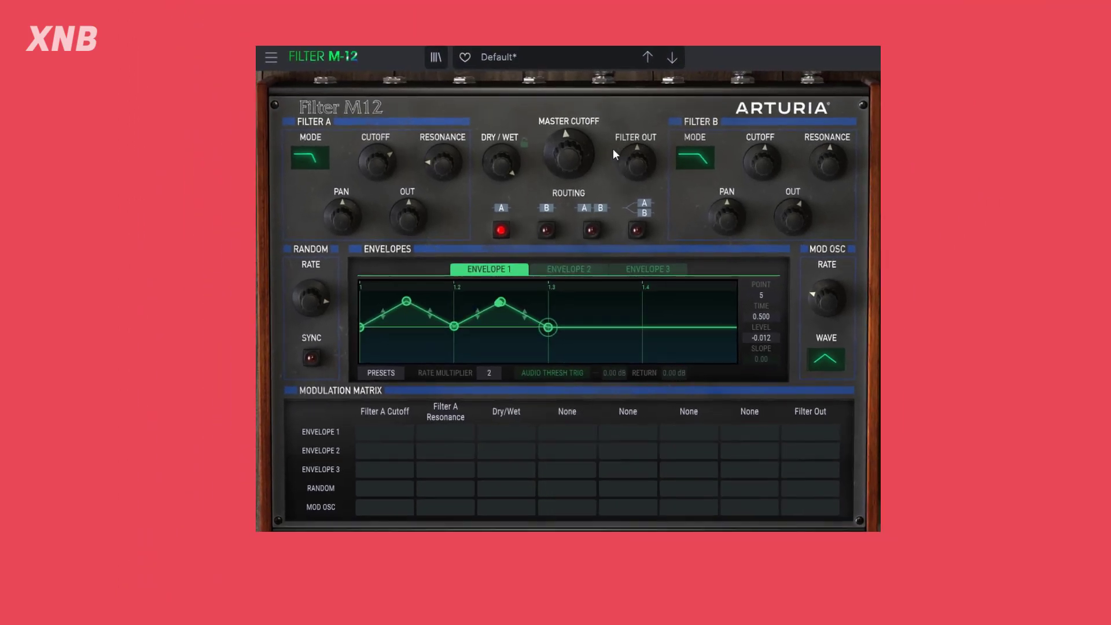
Step: Look through the preset types and the preset browser, then return to the filter controls
{"action": "left_click", "coordinate": [520, 55]}
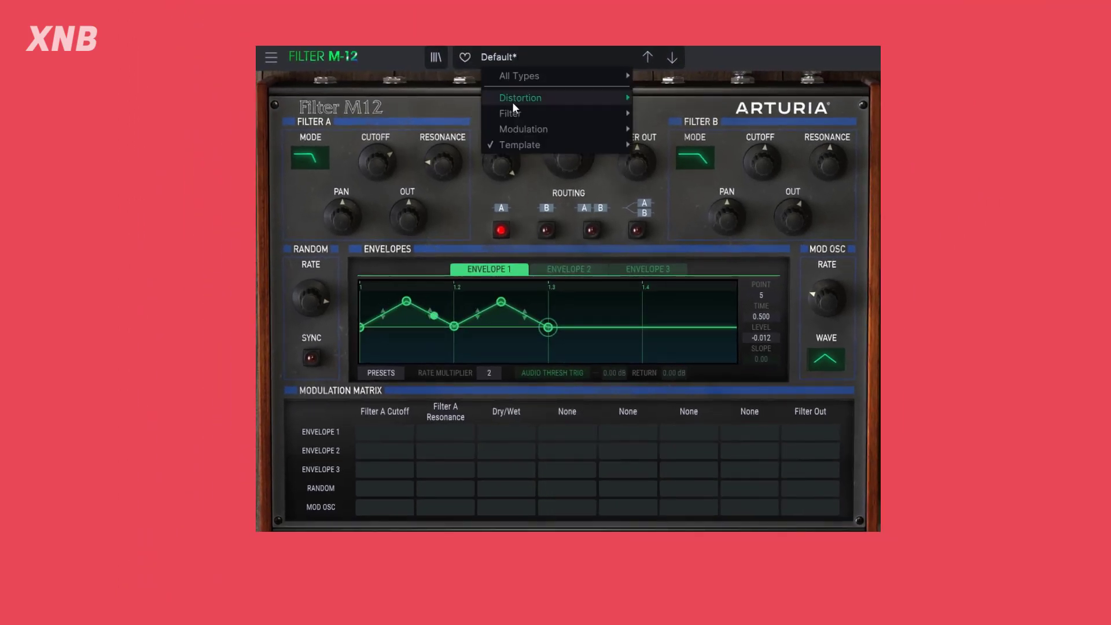
{"action": "left_click", "coordinate": [435, 58]}
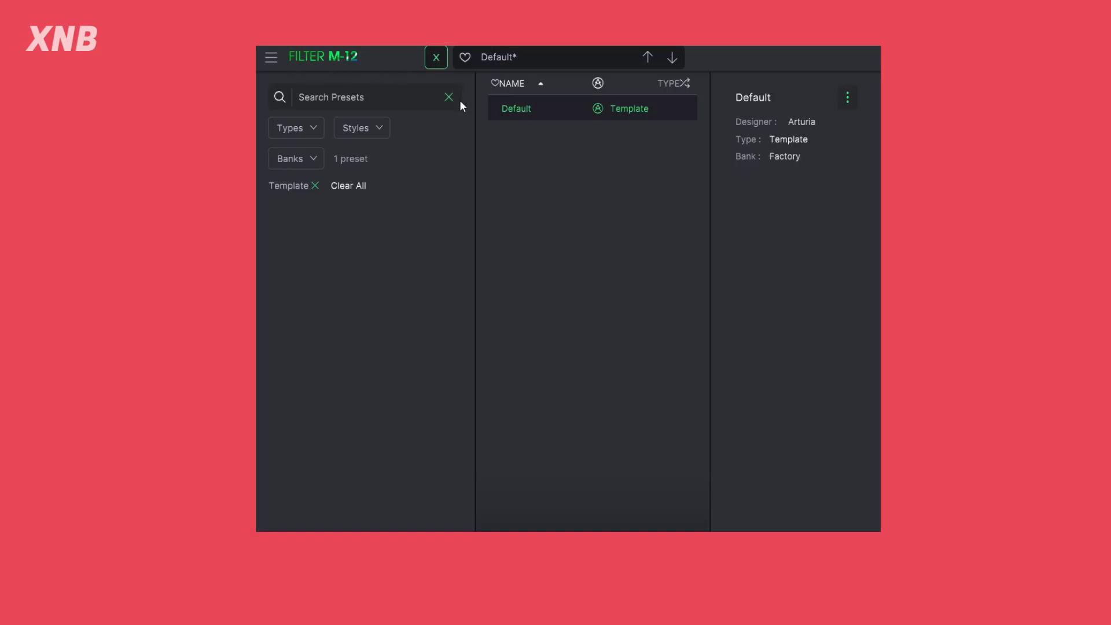
{"action": "left_click", "coordinate": [437, 58]}
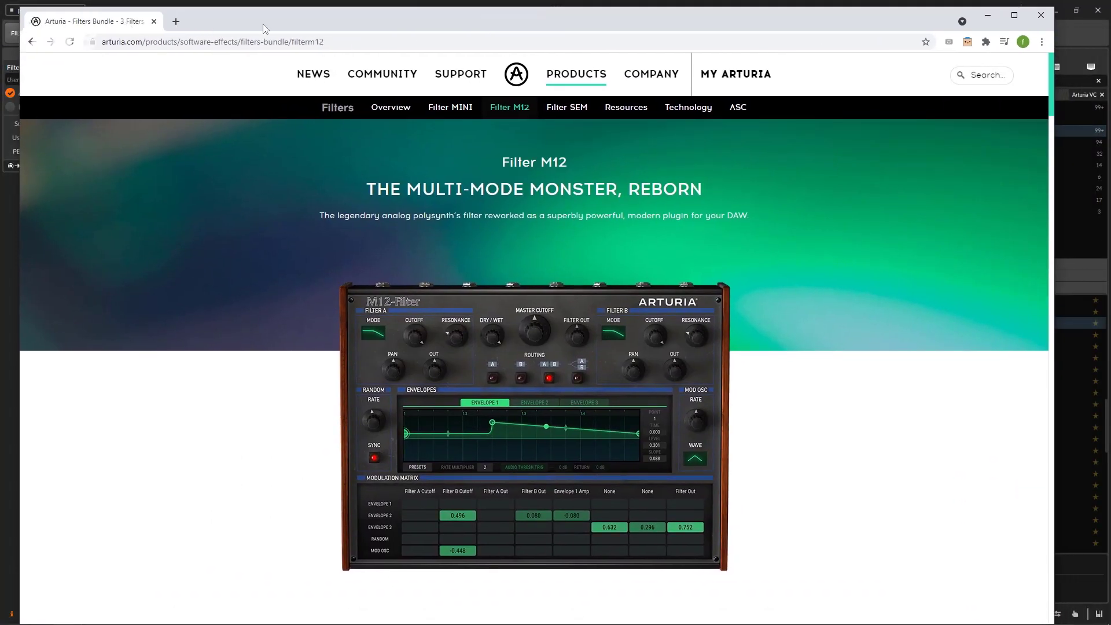
Step: Switch to the browser, maximize its window and examine the Filter M12 product page on arturia.com
{"action": "double_click", "coordinate": [293, 14]}
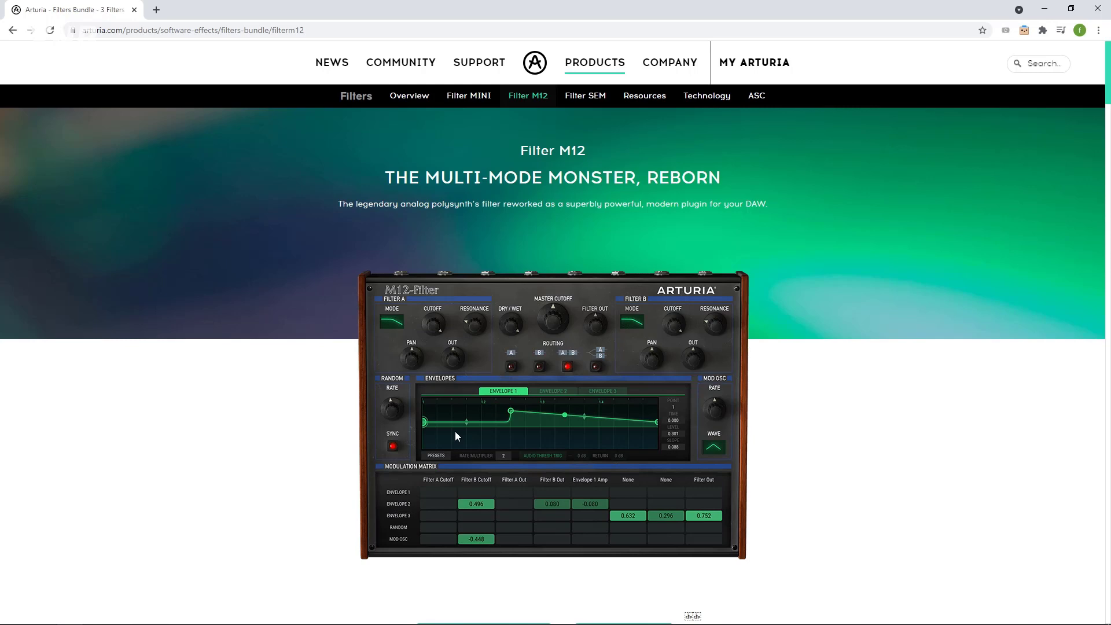
{"action": "scroll", "coordinate": [455, 435], "scroll_direction": "down", "scroll_amount": 5}
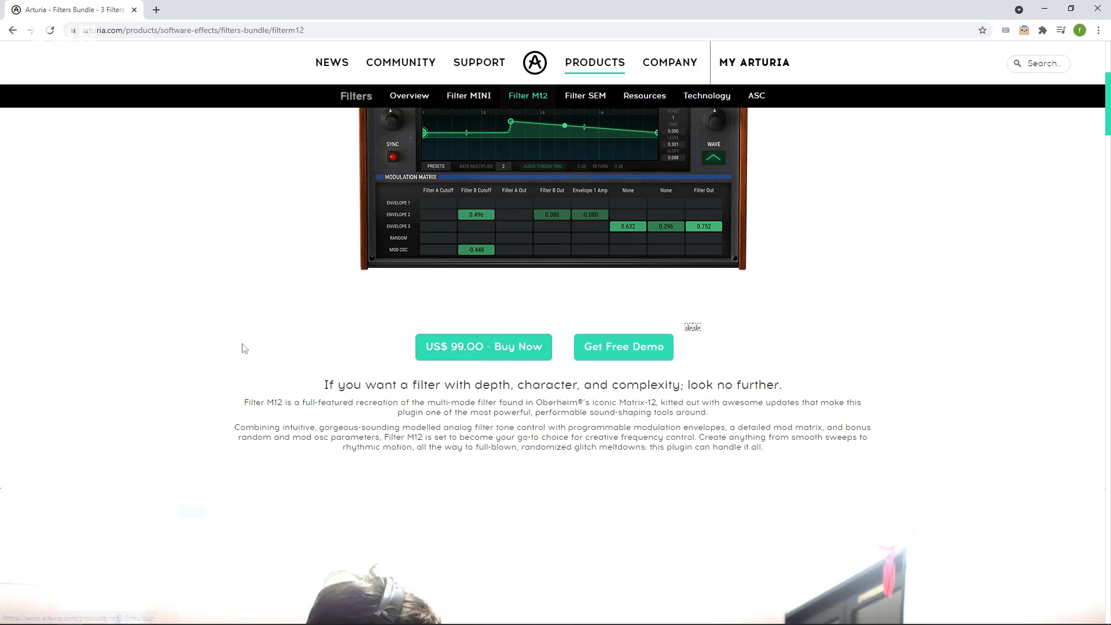
{"action": "scroll", "coordinate": [245, 348], "scroll_direction": "up", "scroll_amount": 3}
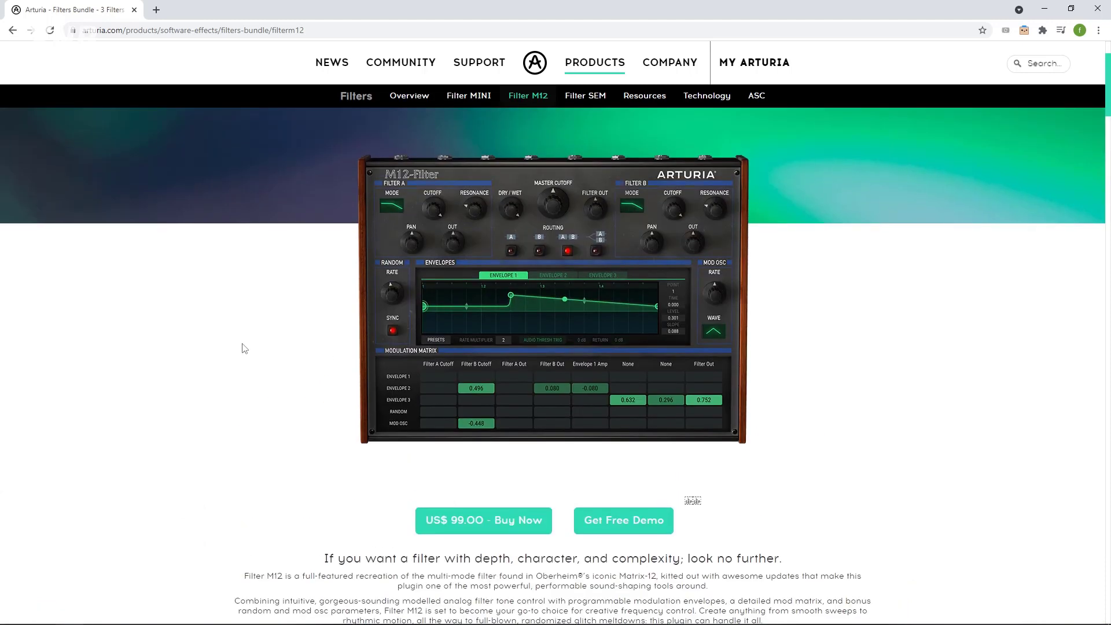